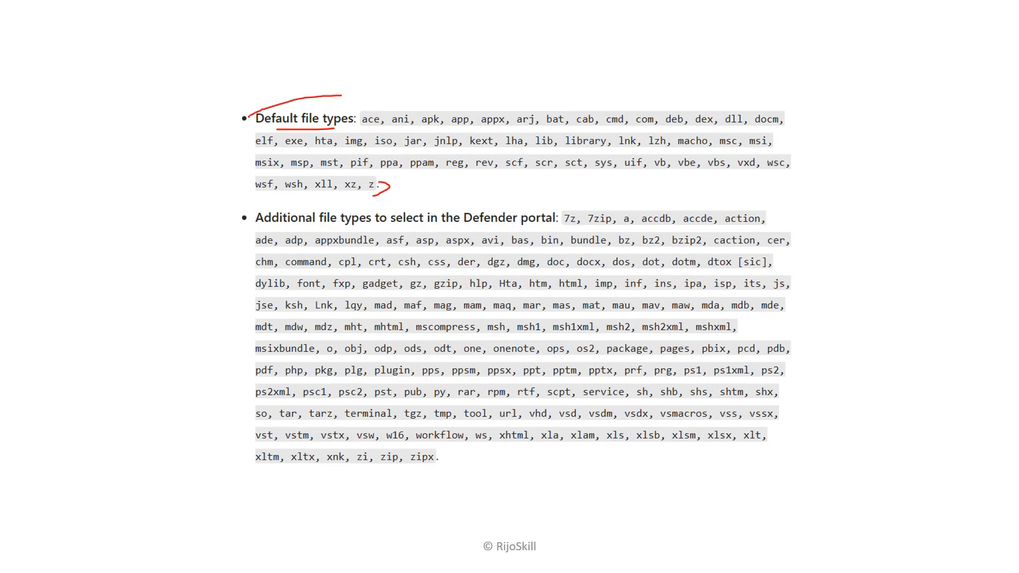
left_click_drag(257, 226, 525, 229)
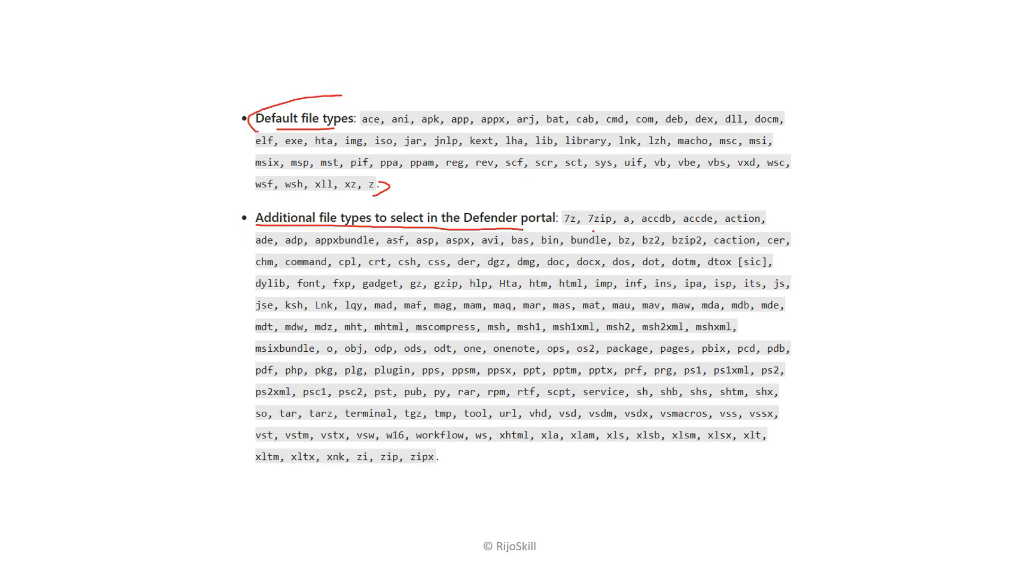
key("Right")
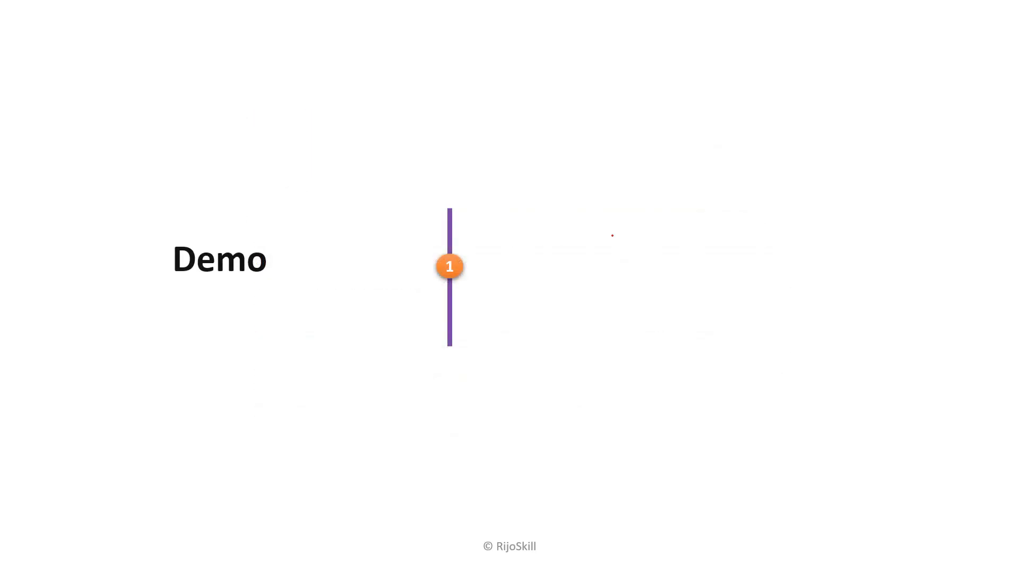
key("Right")
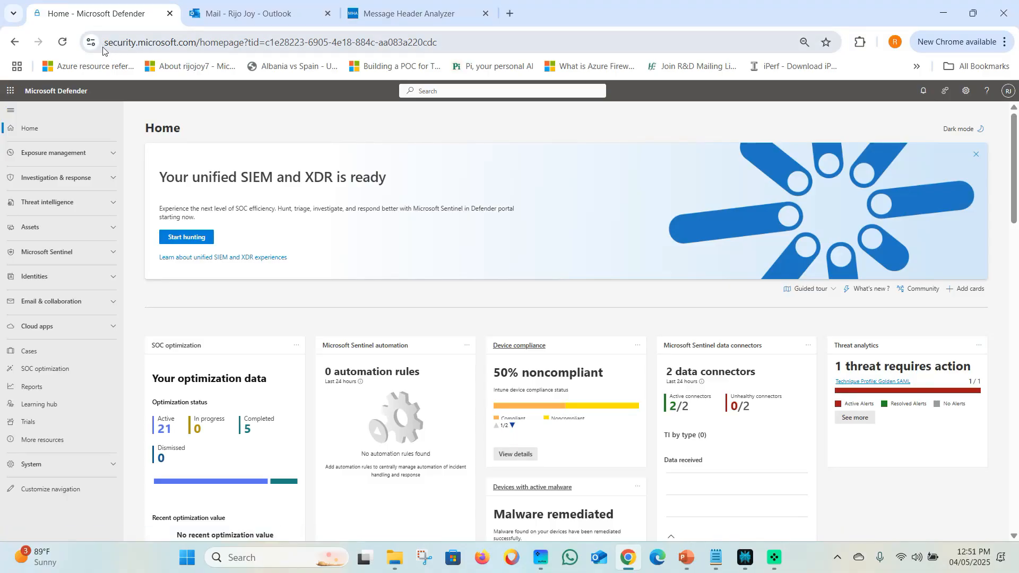
Open the anti-malware policies from the threat policies under the Email & collaboration policies and rules.
left_click_drag(105, 43, 202, 45)
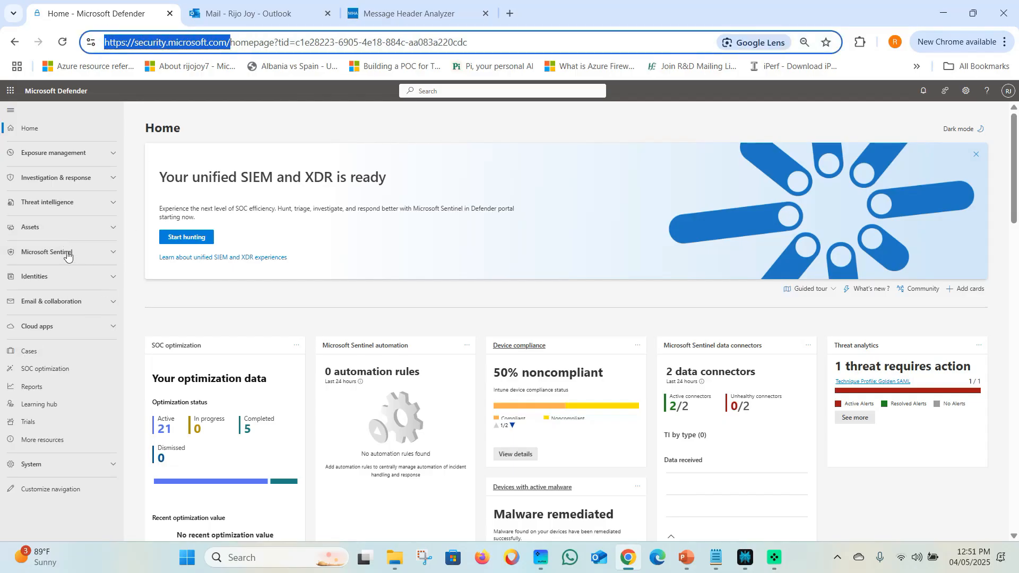
left_click(85, 307)
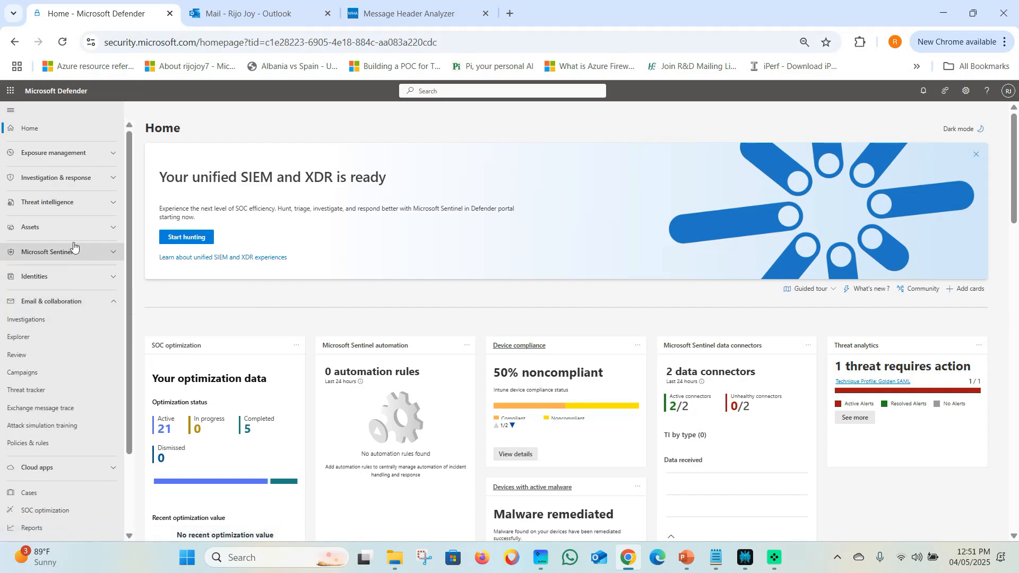
left_click(29, 443)
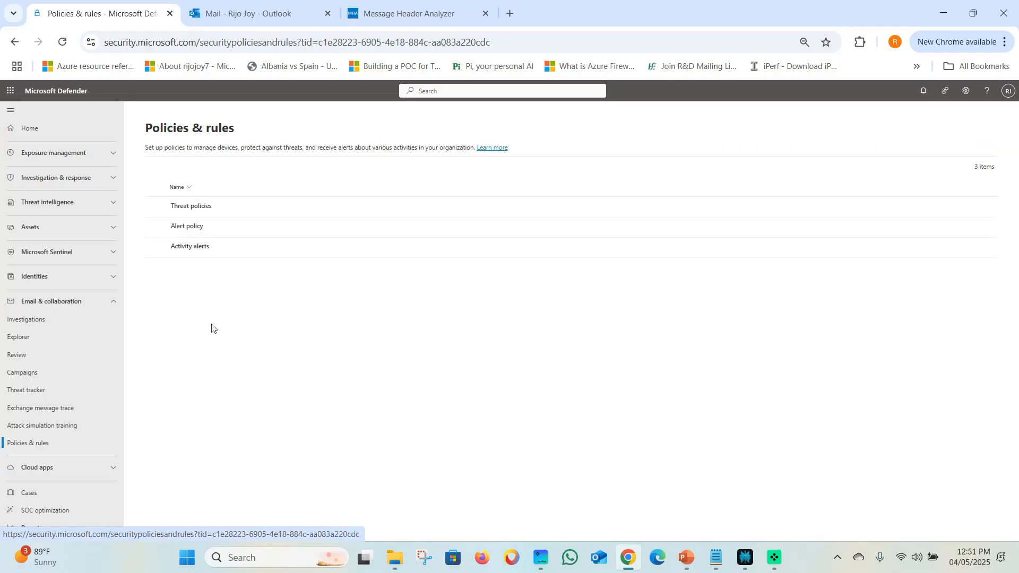
left_click(193, 209)
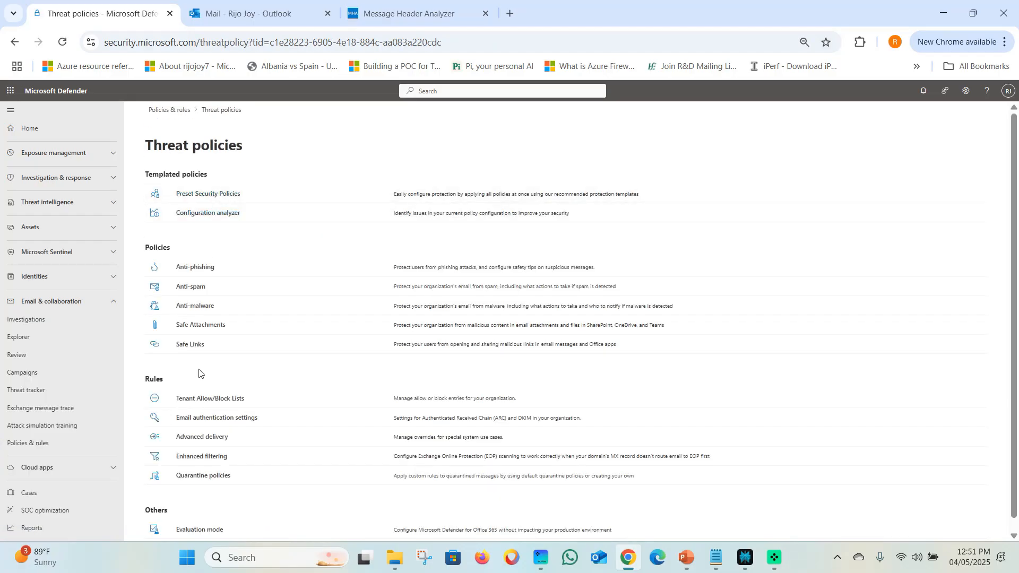
left_click(200, 307)
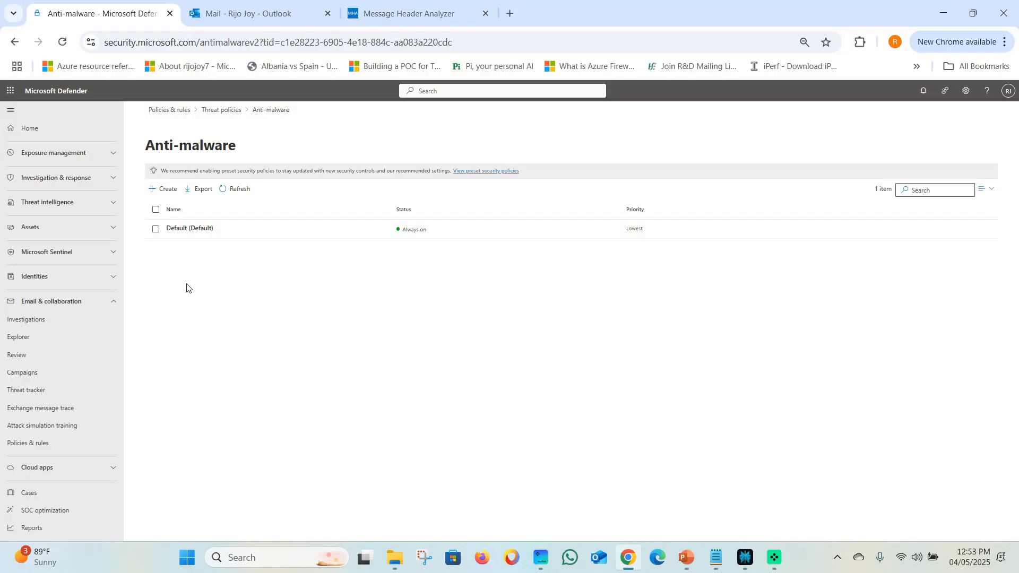
View the preset security policies with their built-in, standard and strict protection profiles, and return to the threat policies.
left_click(221, 110)
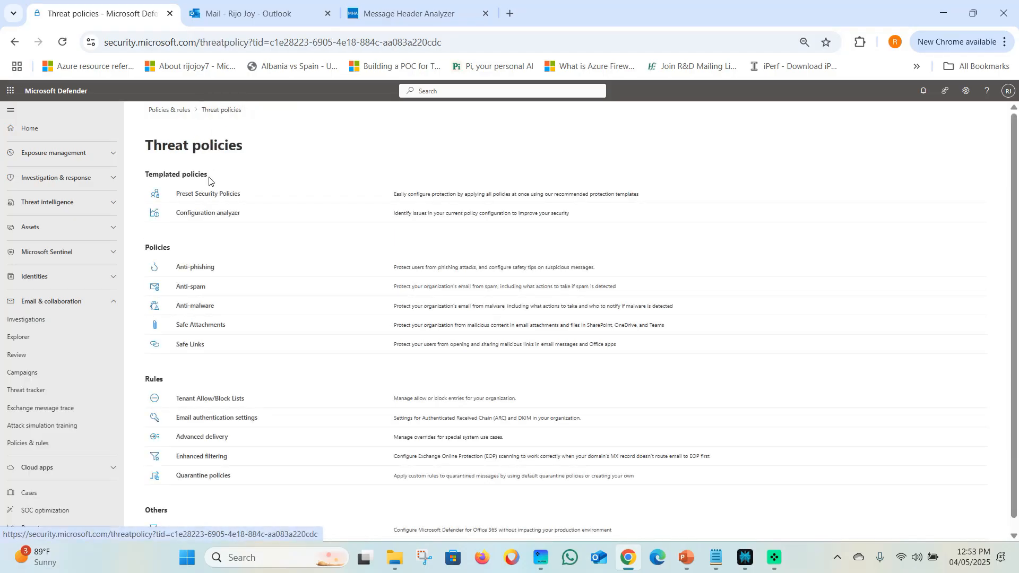
left_click(207, 194)
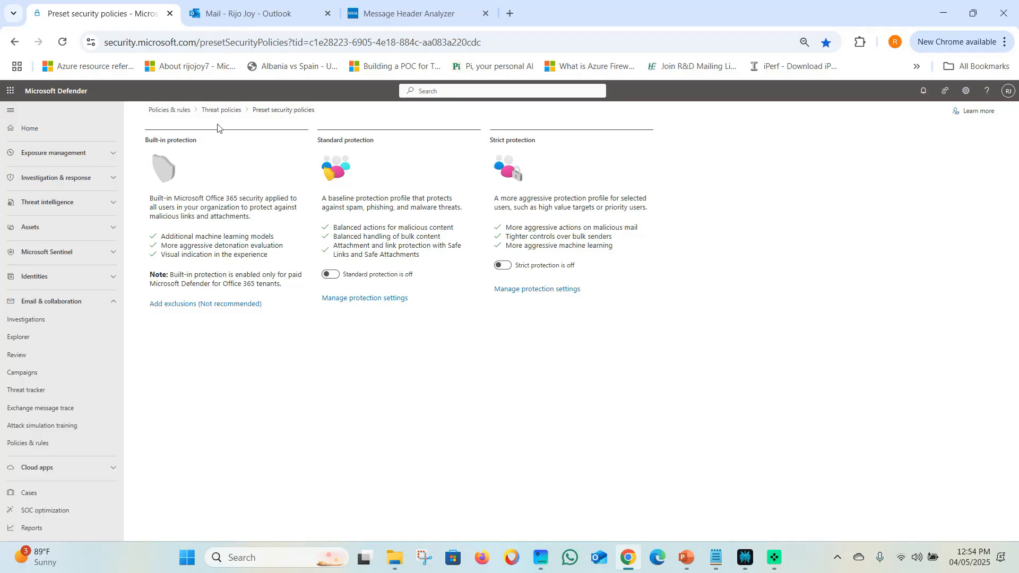
left_click(221, 110)
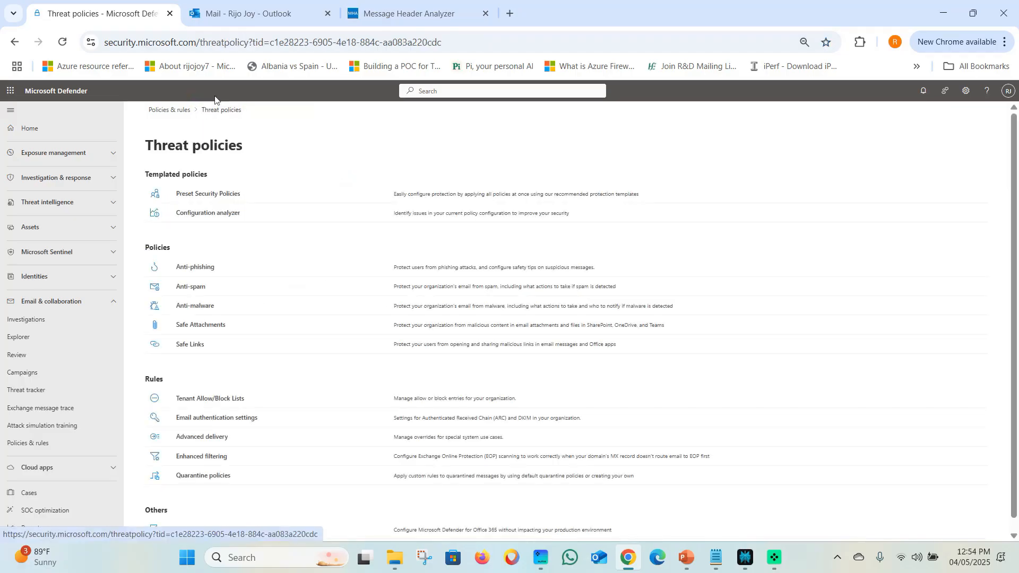
Create a new anti-malware policy with the name and description "Antimalware policy 04/05/2025" and proceed to users and domains.
left_click(198, 306)
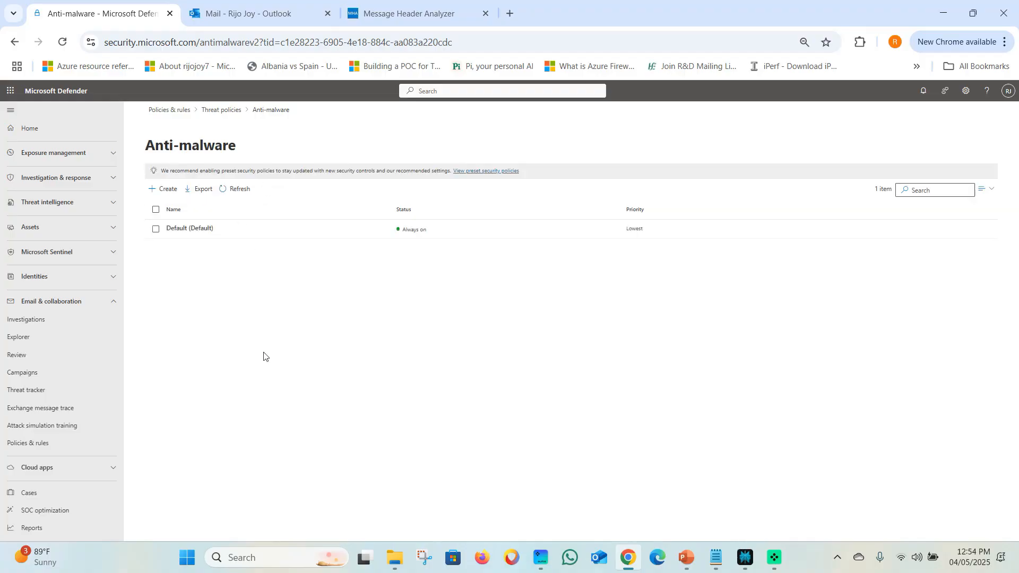
left_click(162, 189)
left_click(315, 200)
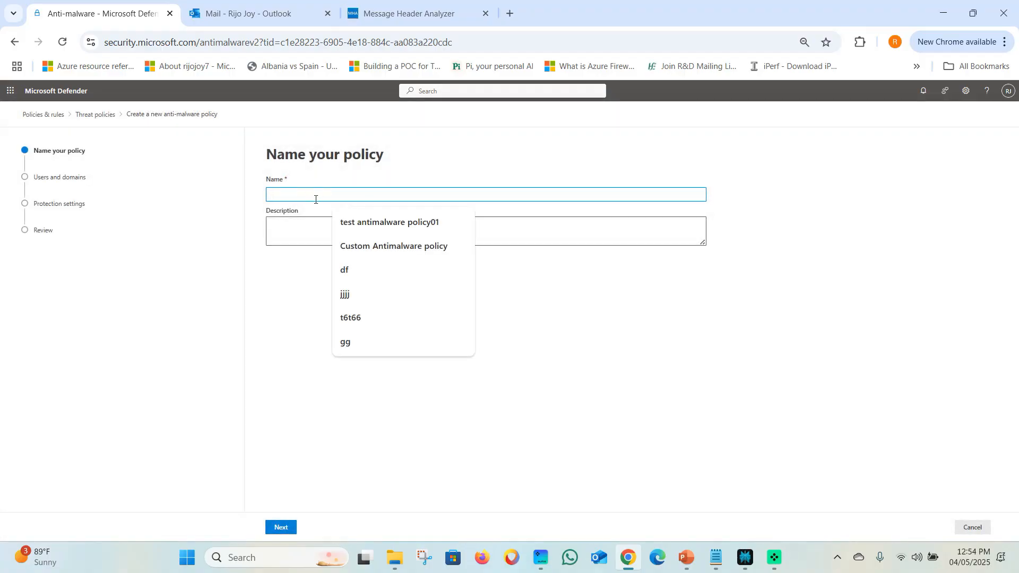
type("Antimalware policy 04/05/2025")
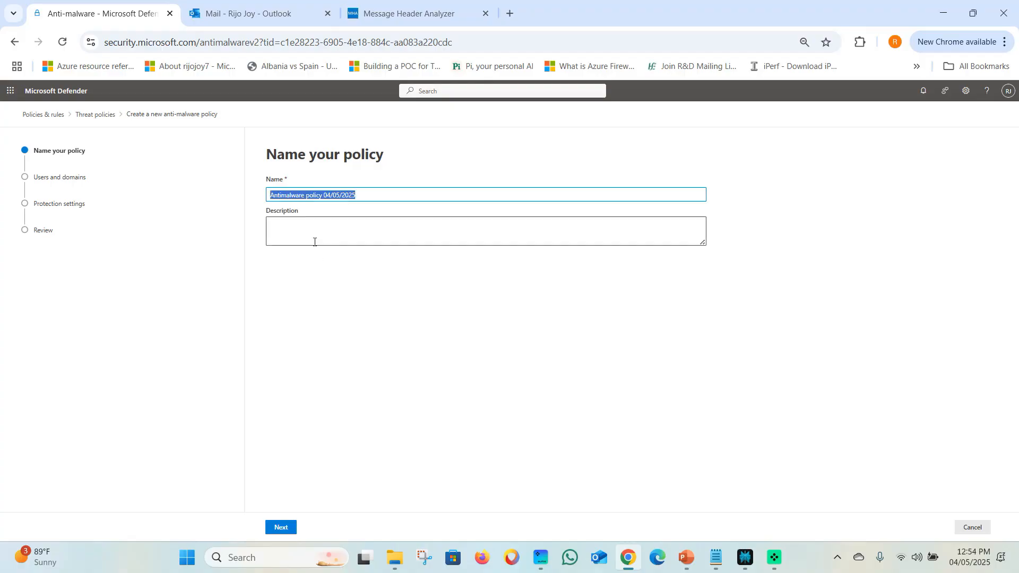
left_click(314, 242)
type("Antimalware policy 04/05/2025")
left_click(301, 292)
left_click(280, 535)
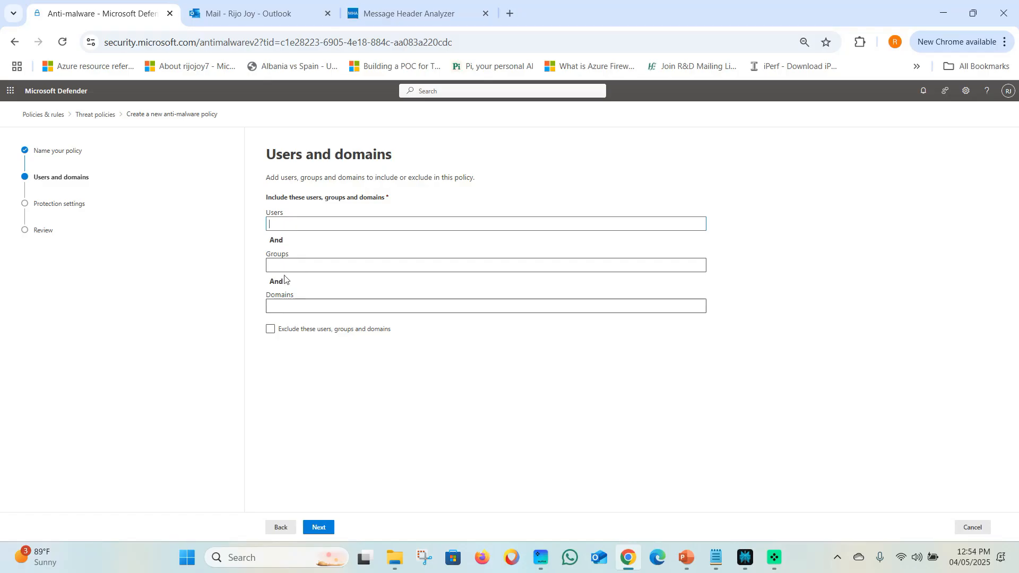
Include the suggested user account in the policy's scope and continue to the protection settings.
left_click(274, 219)
type("tim")
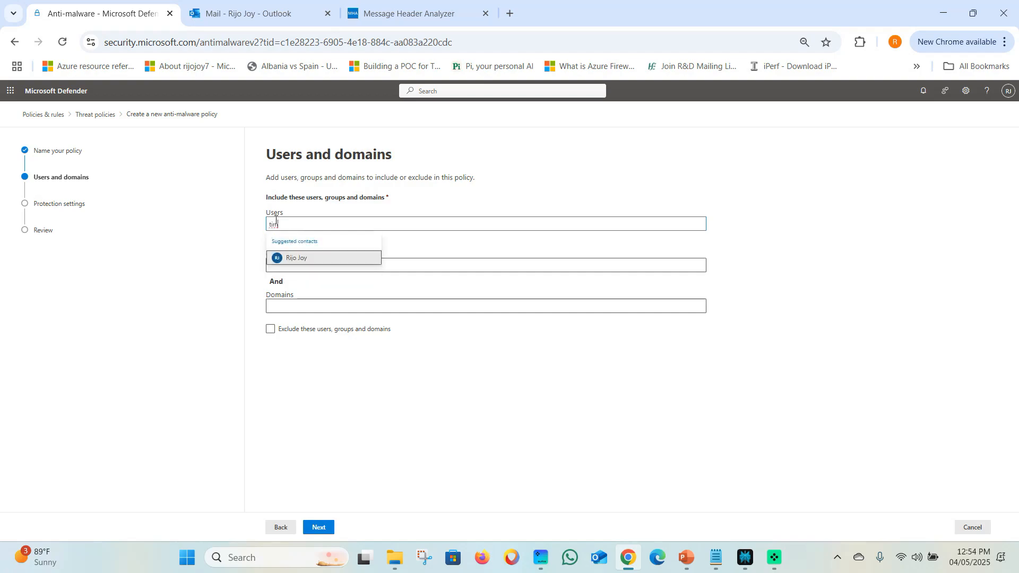
left_click(296, 258)
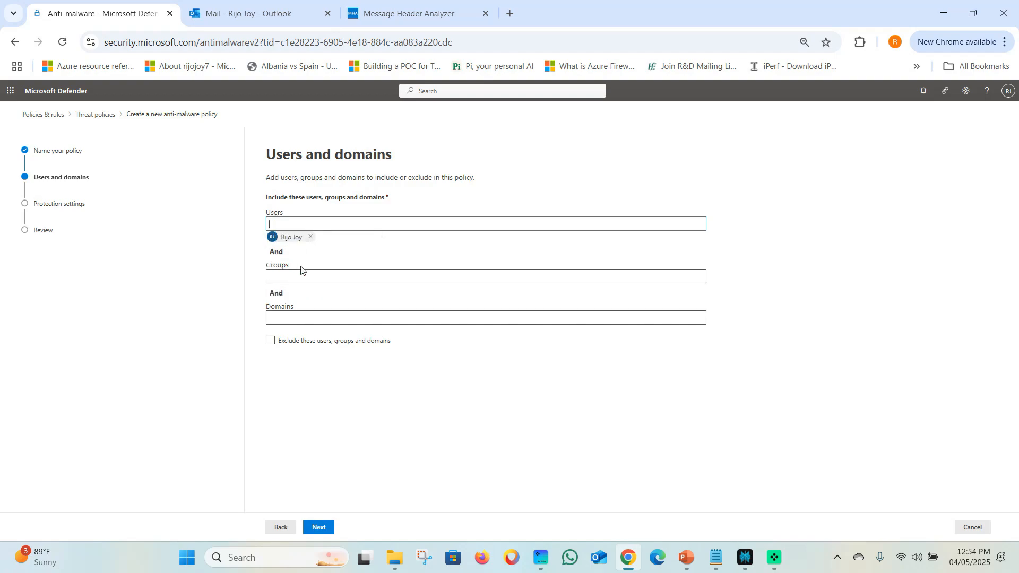
left_click(321, 528)
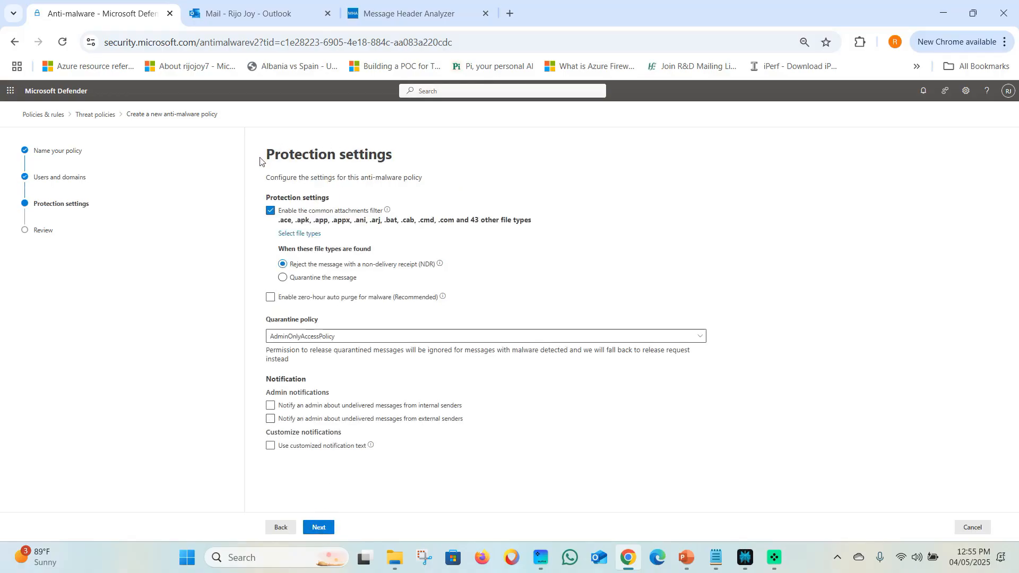
Review the common attachments filter's blocked file types and pick .7zip as an additional type.
left_click_drag(262, 154, 404, 162)
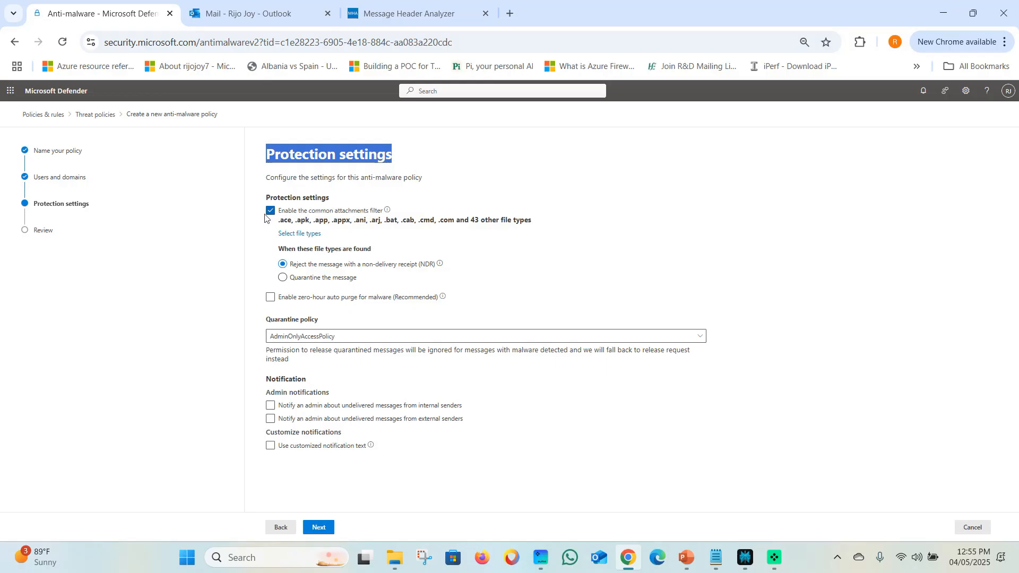
left_click(373, 190)
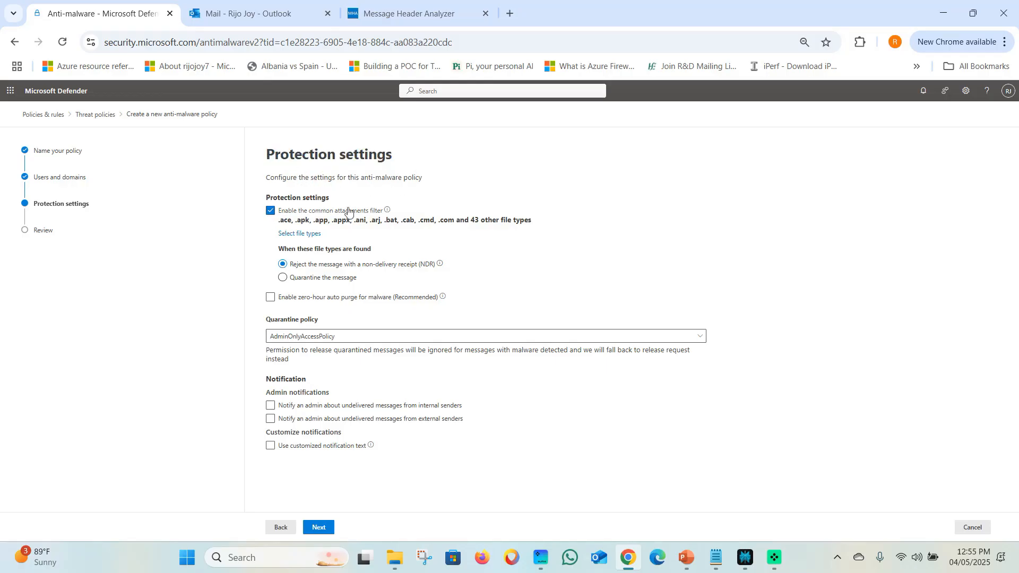
mouse_move(318, 218)
left_click(296, 239)
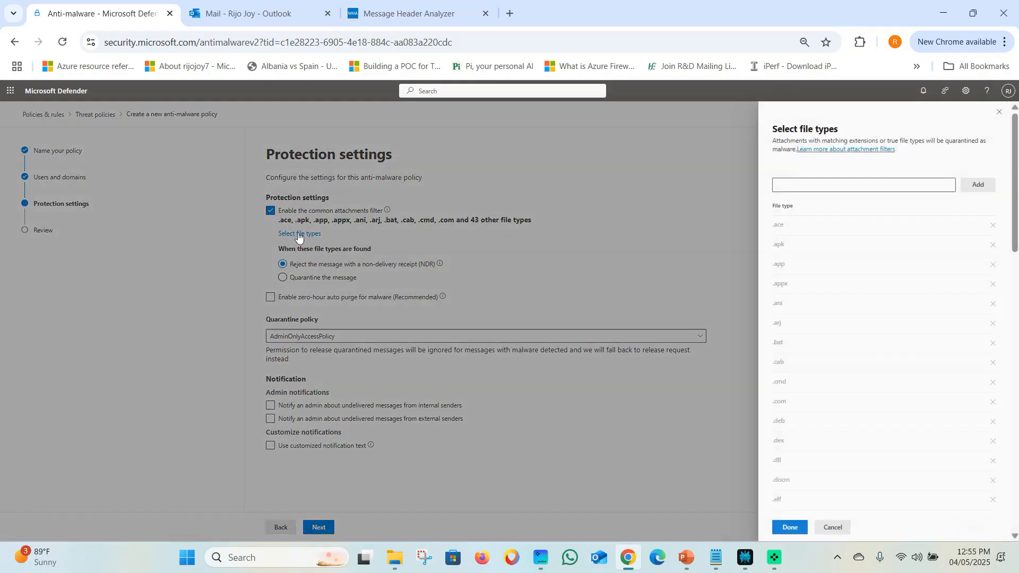
scroll(808, 306, "down", 10)
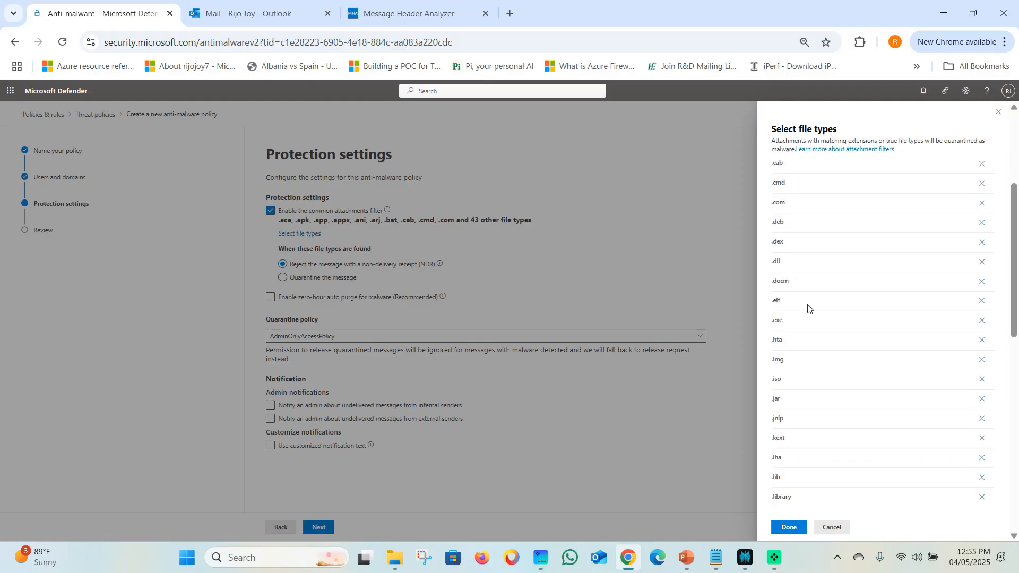
scroll(804, 446, "up", 10)
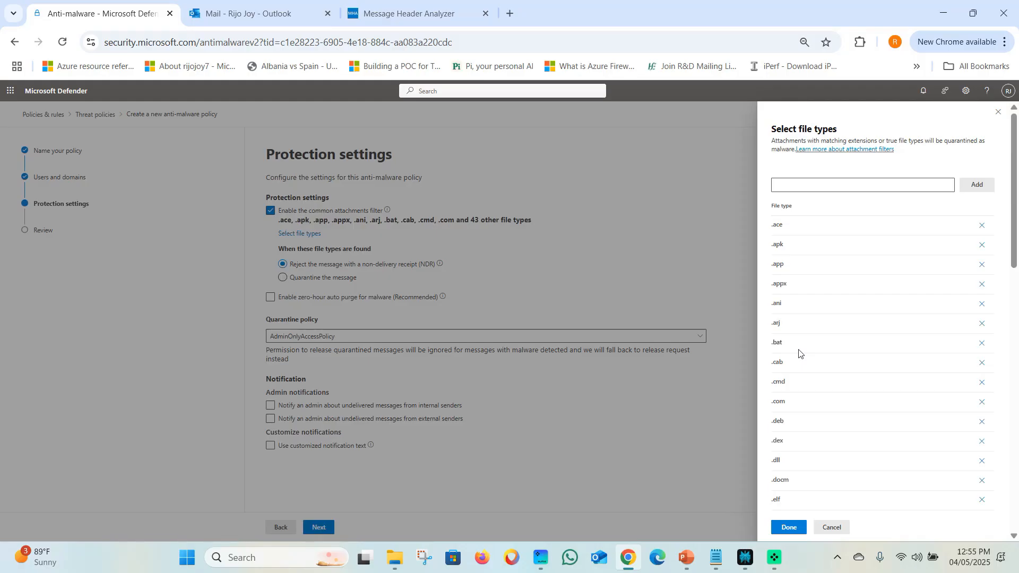
left_click(818, 187)
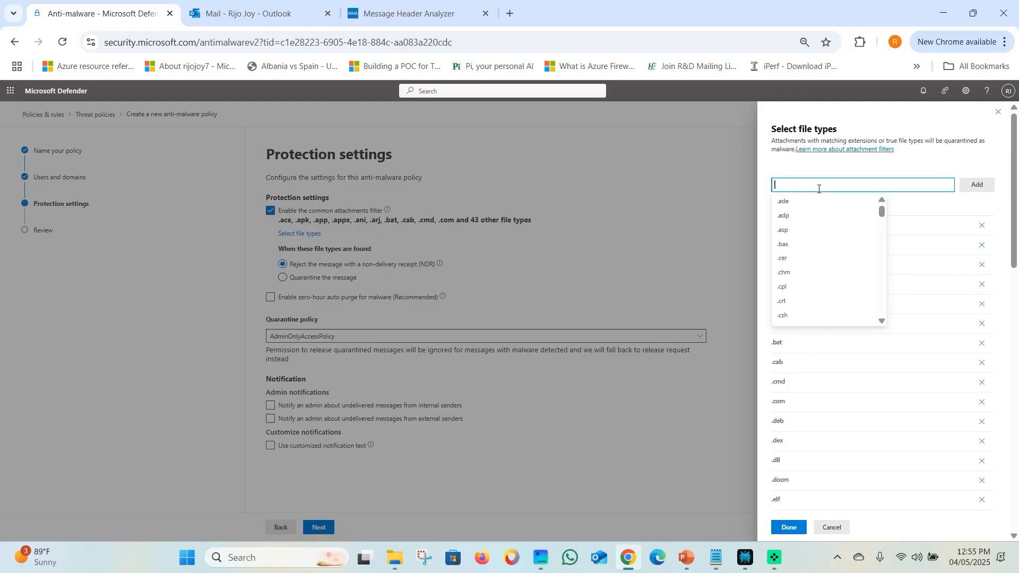
type("7zi")
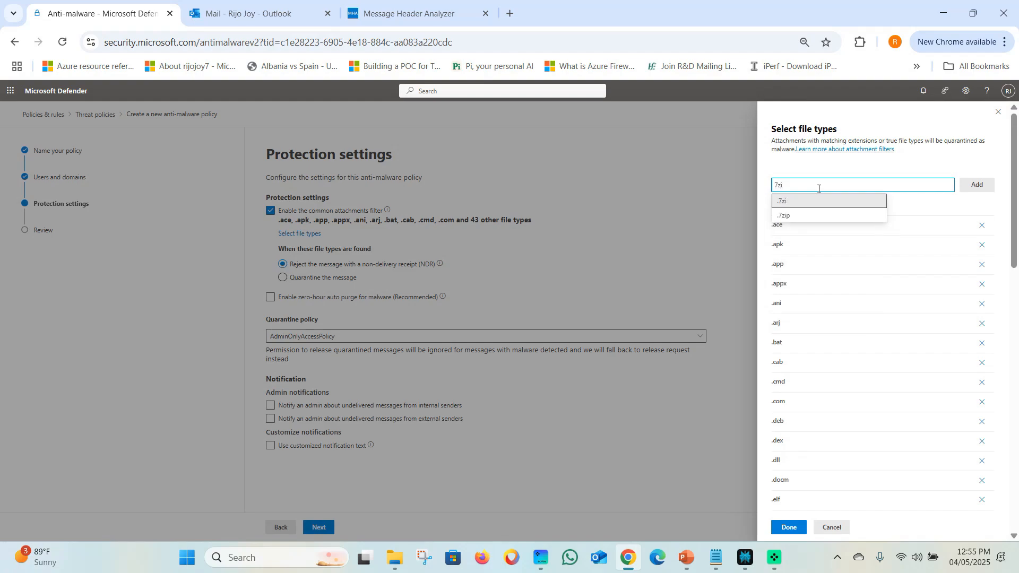
type("p")
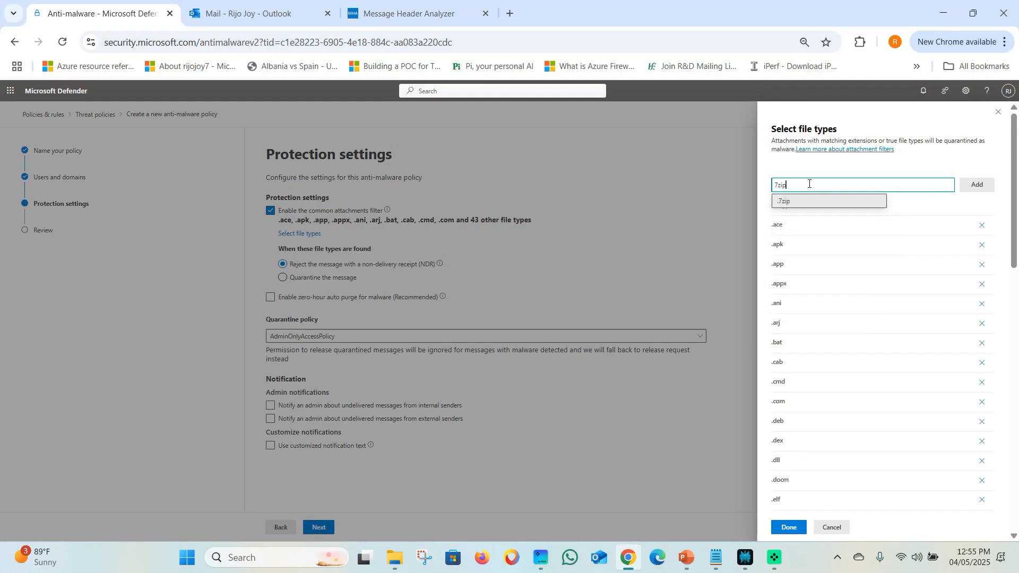
left_click(812, 202)
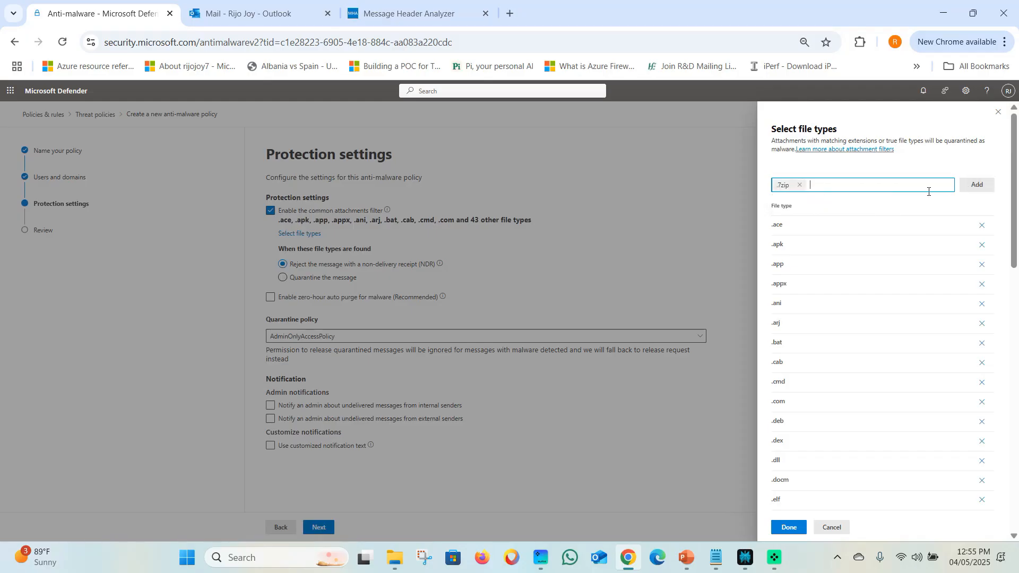
Pick .rar as a further file type, add both picked types to the filter list and save the selection.
left_click(861, 186)
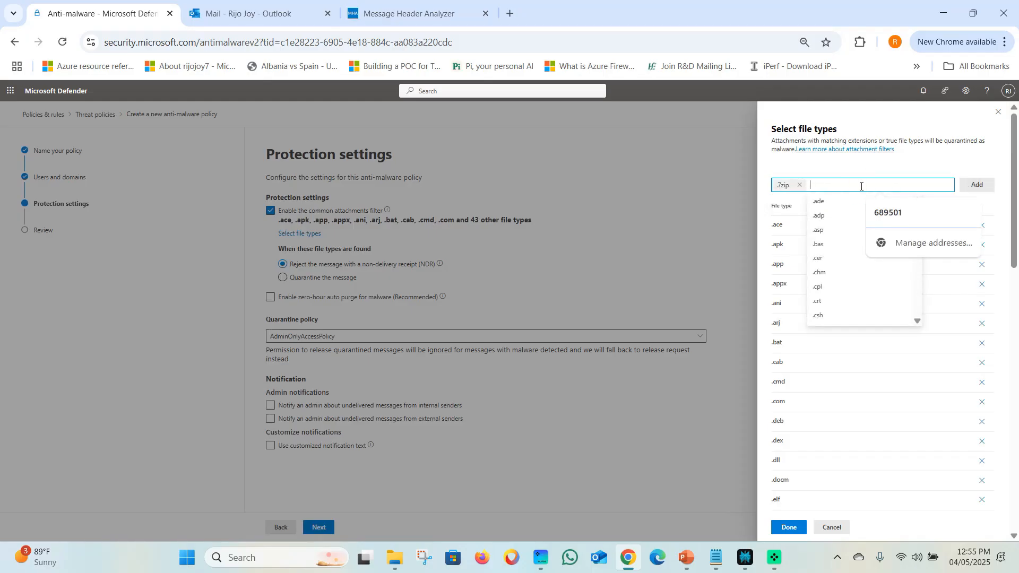
type("rar")
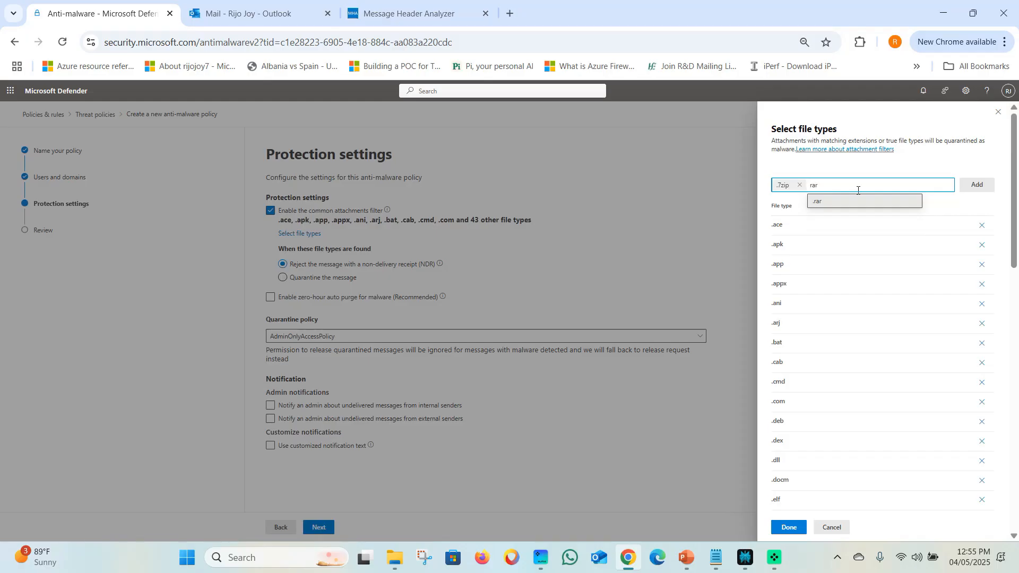
left_click(840, 202)
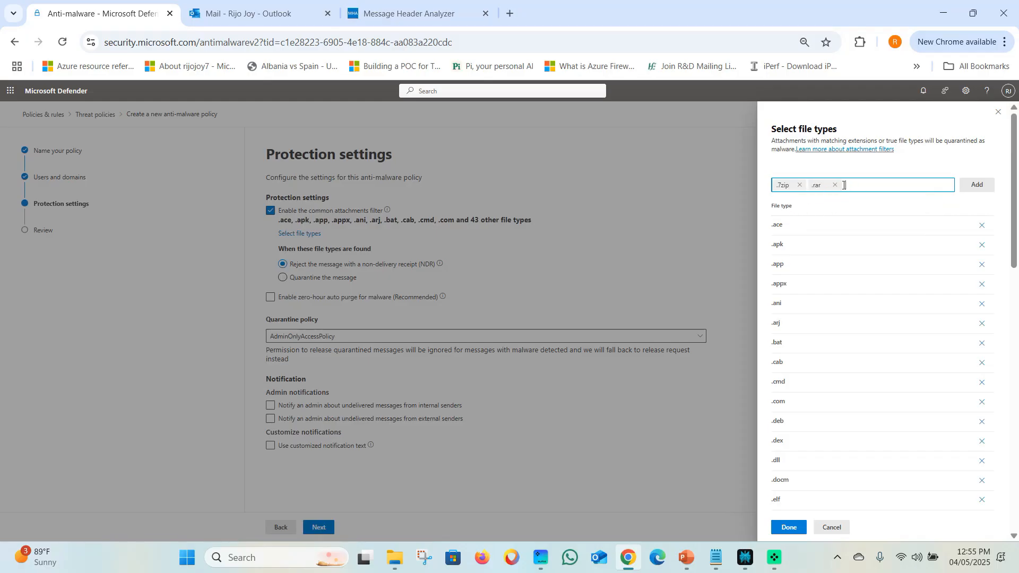
scroll(826, 350, "down", 10)
scroll(792, 448, "up", 6)
scroll(792, 429, "up", 6)
left_click(981, 186)
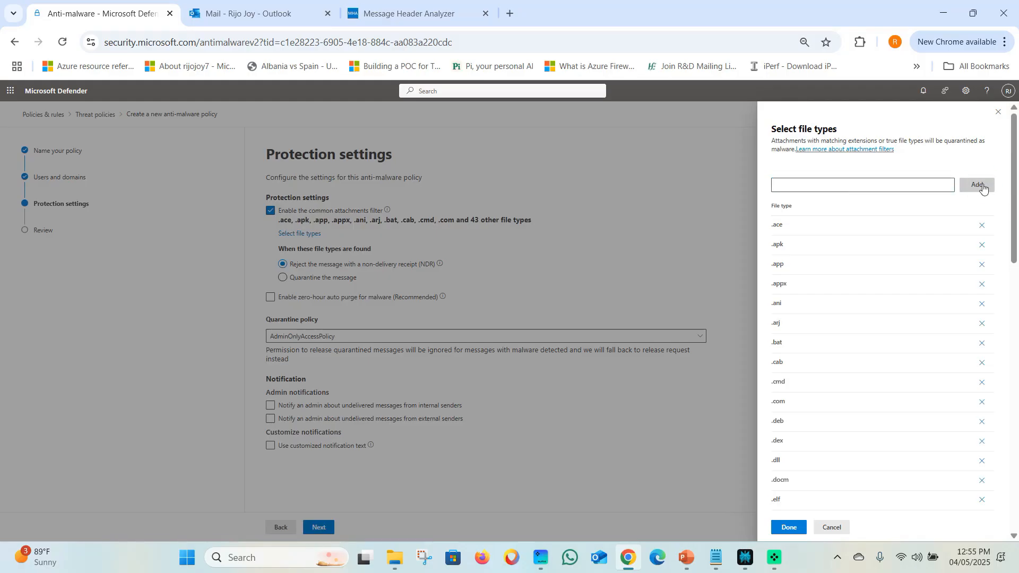
left_click(789, 528)
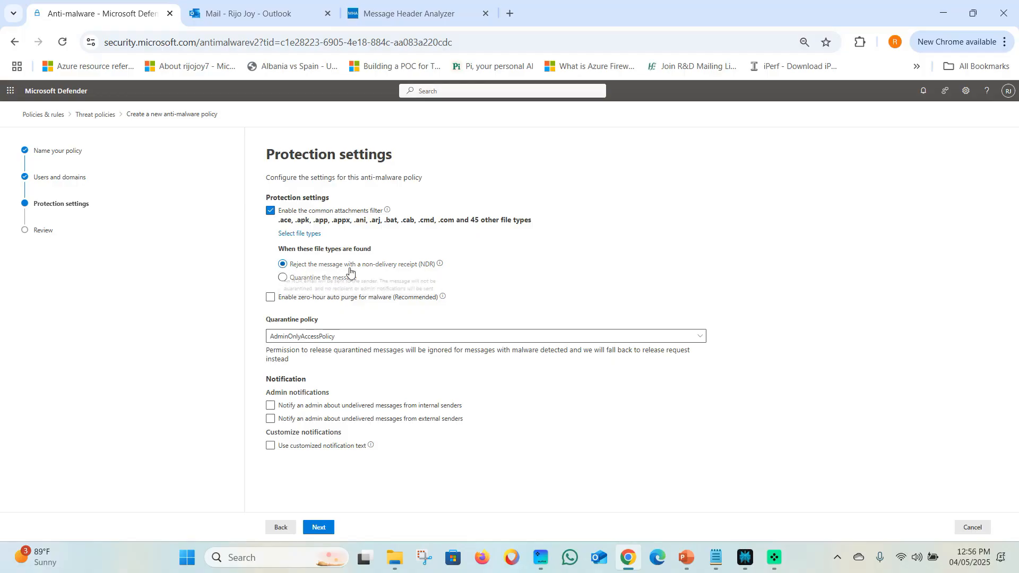
Set matching messages to be quarantined under AdminOnlyAccessPolicy, with zero-hour auto purge for malware enabled.
left_click(283, 277)
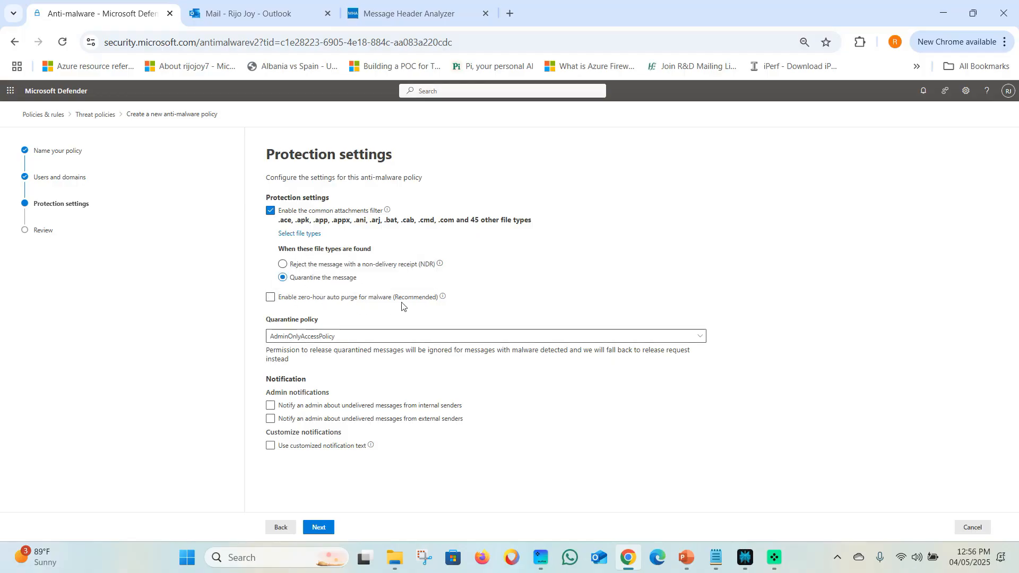
left_click(271, 298)
left_click(300, 338)
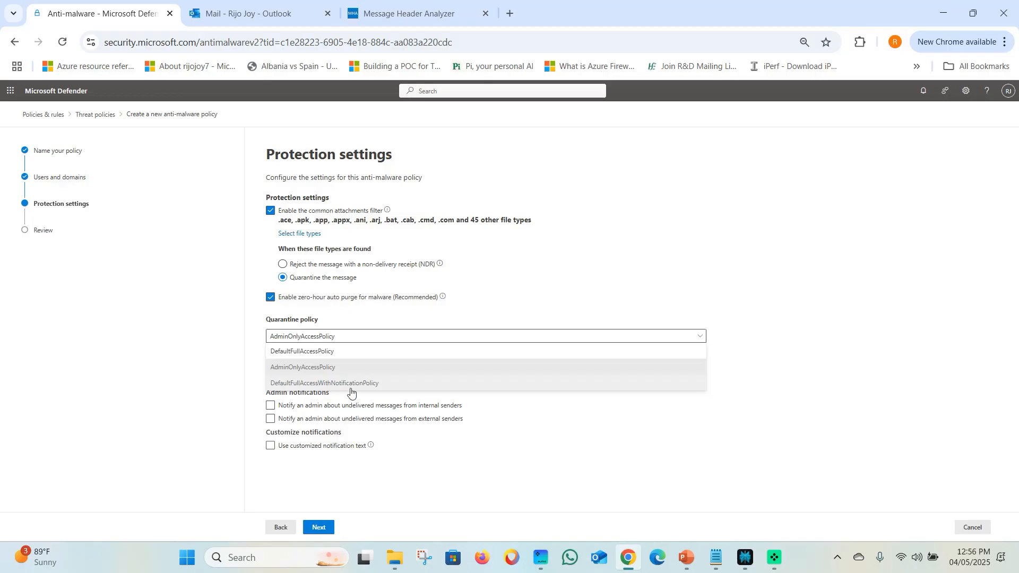
left_click(281, 368)
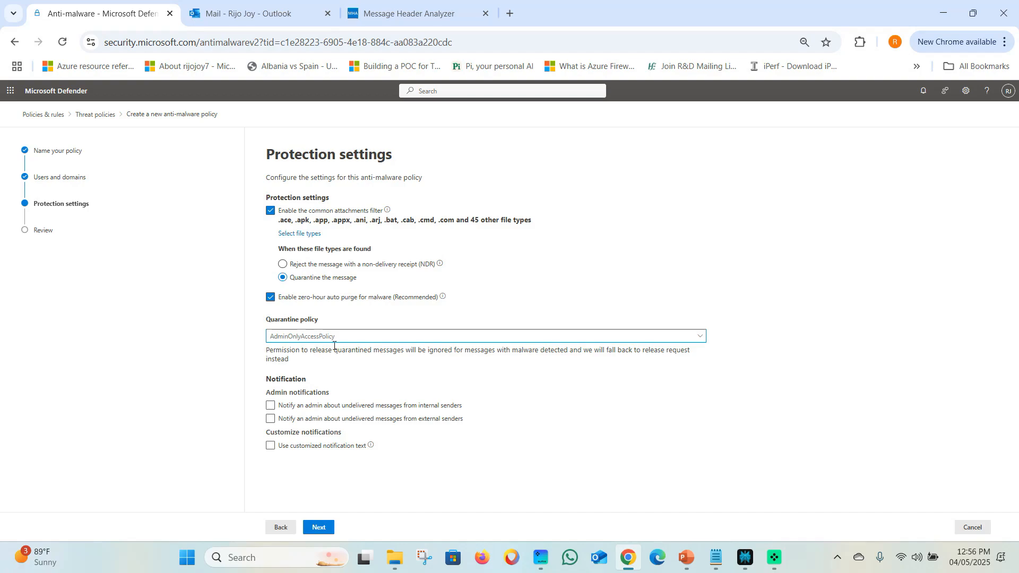
Enable admin notifications for undelivered messages from internal senders, using the signed-in account's email copied from the account details as the admin address.
left_click(271, 407)
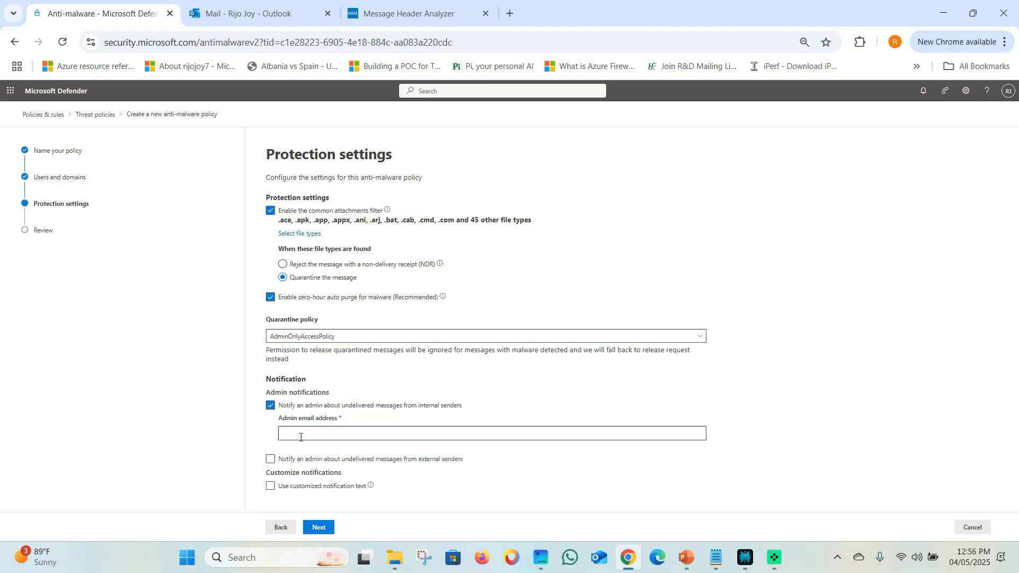
left_click(1008, 91)
left_click_drag(933, 149, 982, 149)
right_click(976, 150)
left_click(847, 165)
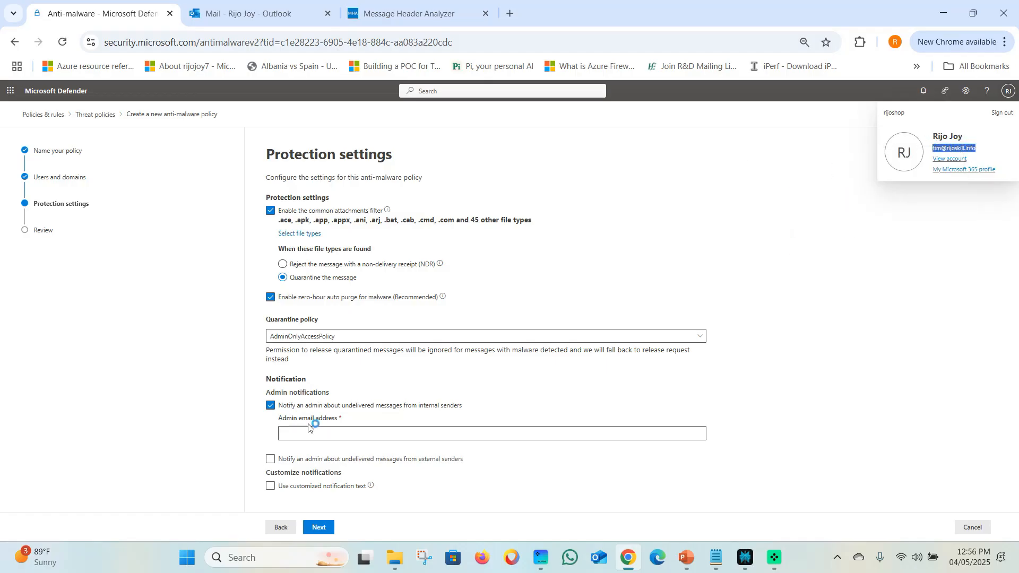
left_click(307, 434)
left_click(308, 435)
key("ctrl+v")
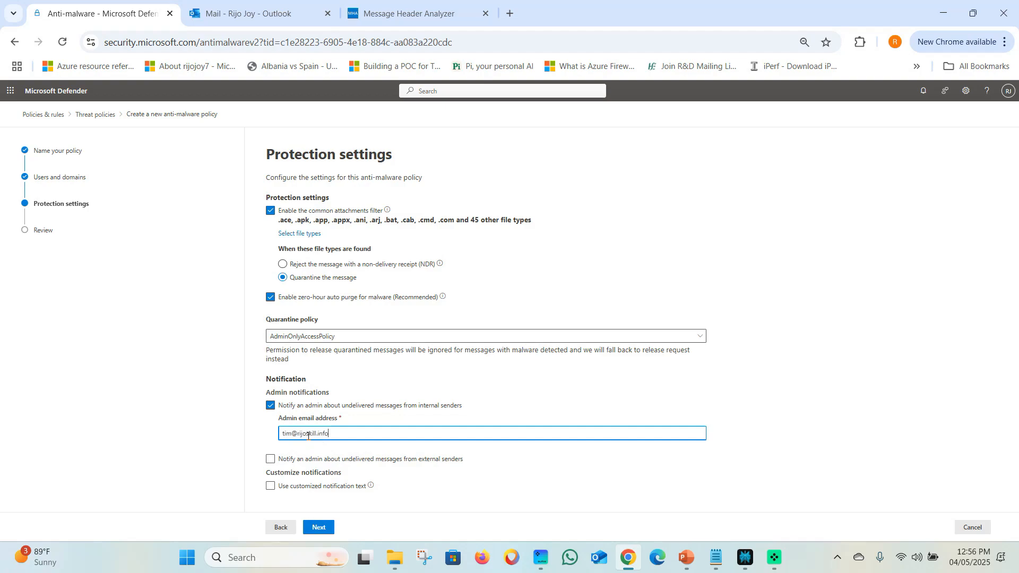
left_click(325, 453)
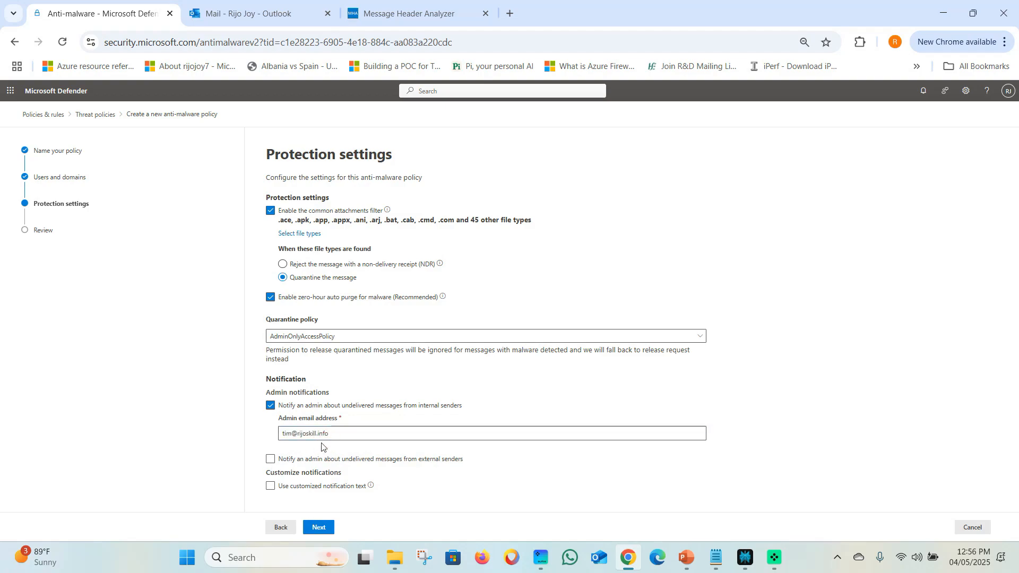
Enable admin notifications for undelivered messages from external senders and paste the same admin email address.
left_click(270, 459)
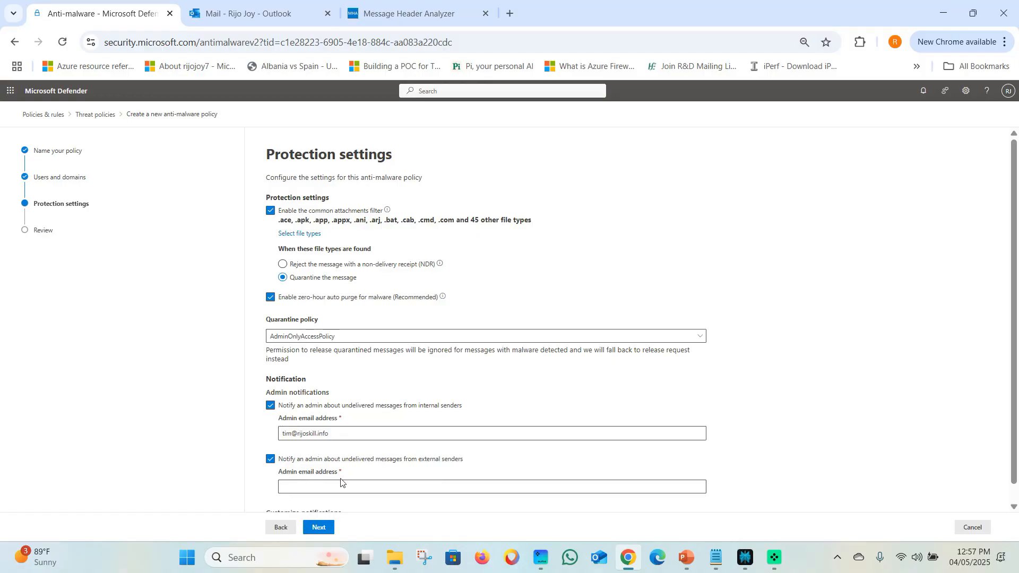
left_click(306, 485)
key("ctrl+v")
Enable customized notification text, examine its sender, subject and message fields, and disable the option again.
scroll(366, 456, "down", 1)
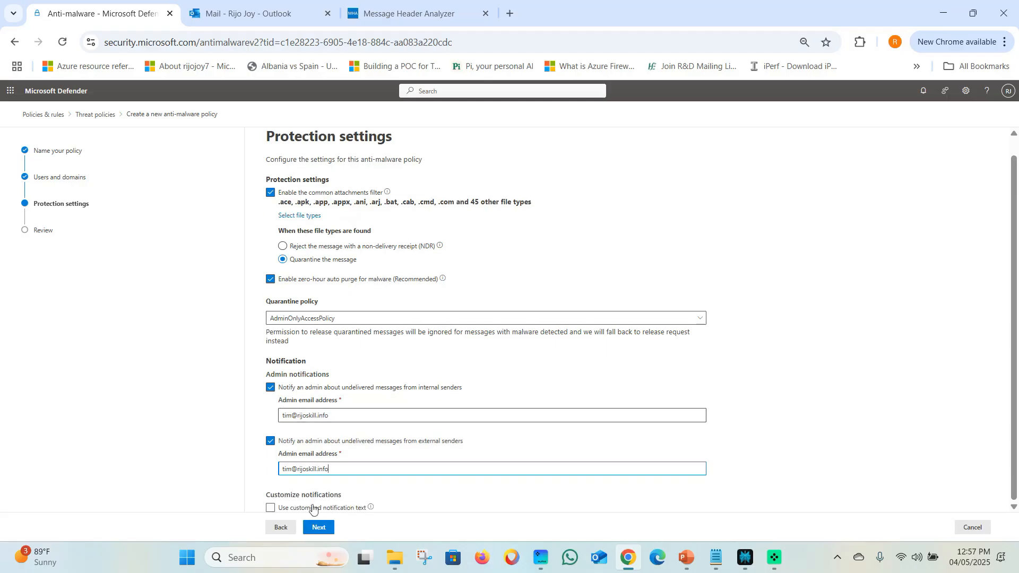
left_click(271, 508)
scroll(391, 408, "down", 4)
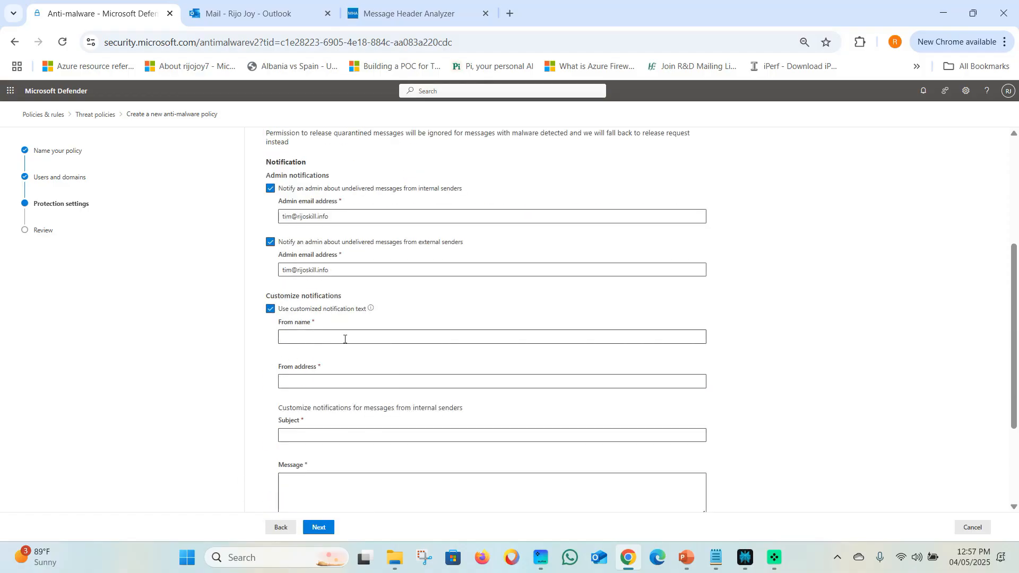
scroll(305, 467, "down", 2)
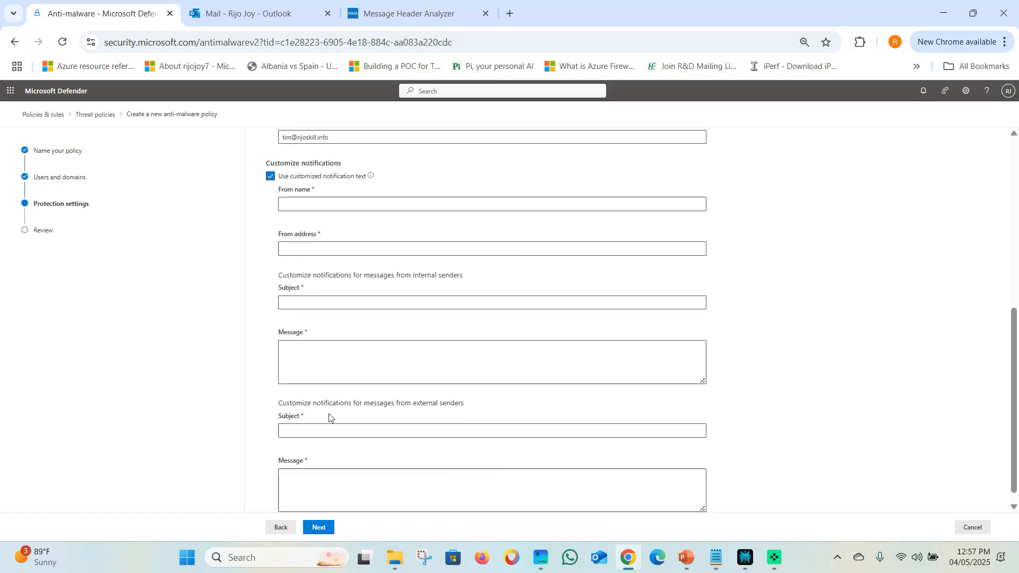
scroll(330, 411, "up", 1)
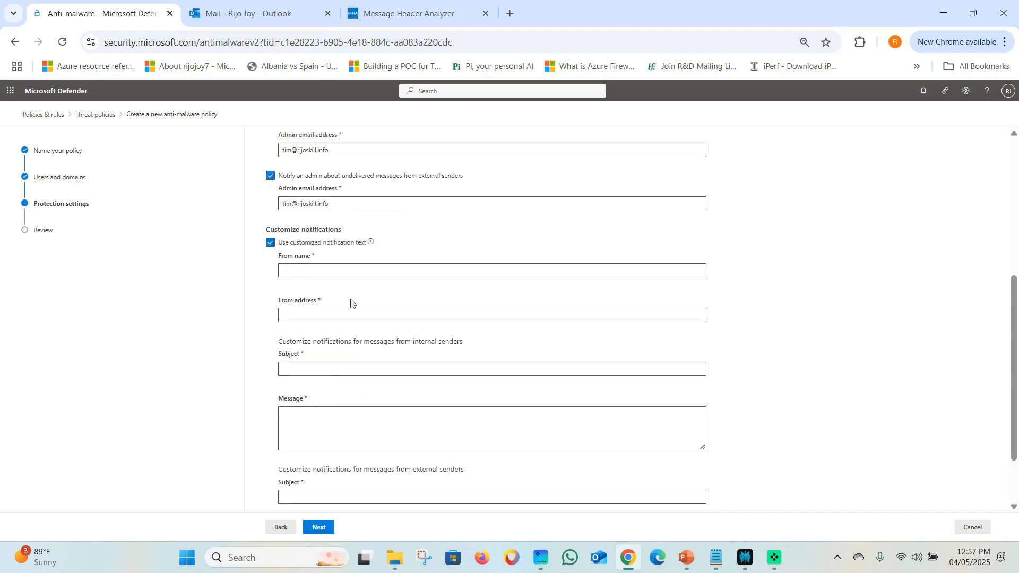
scroll(361, 317, "up", 2)
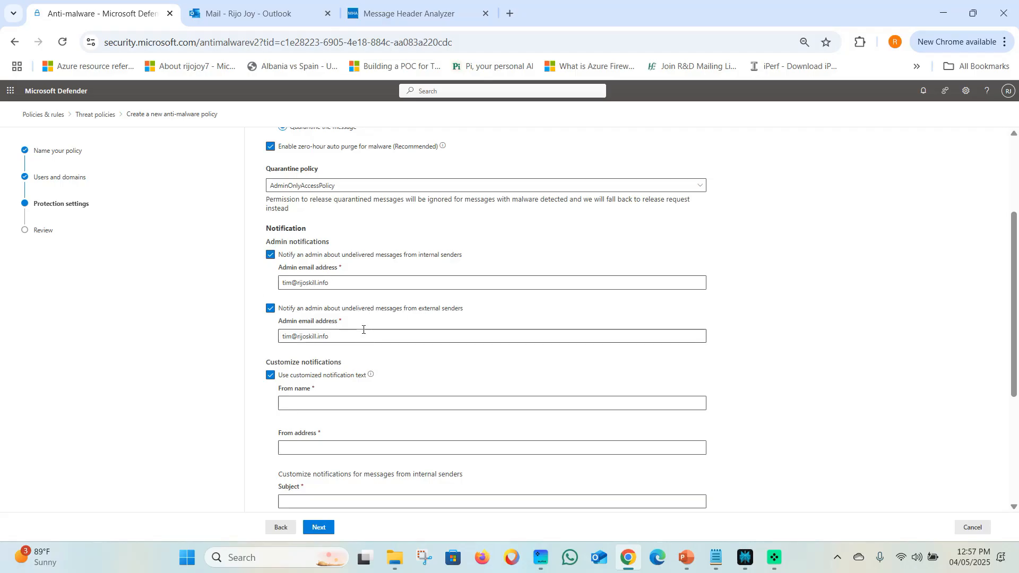
left_click(270, 375)
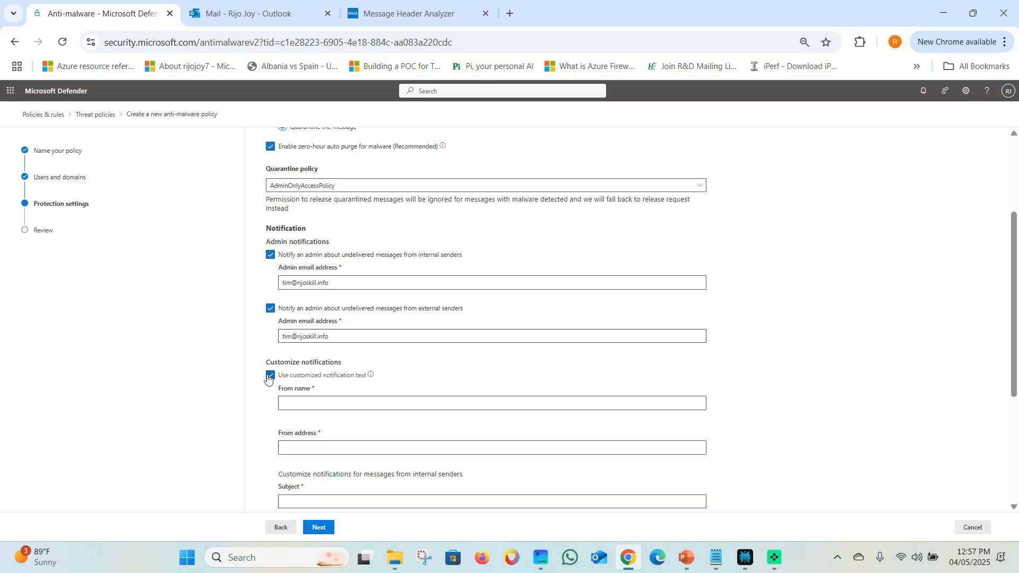
Continue to the policy review, check the included user and settings, submit the new anti-malware policy and close the wizard.
left_click(320, 527)
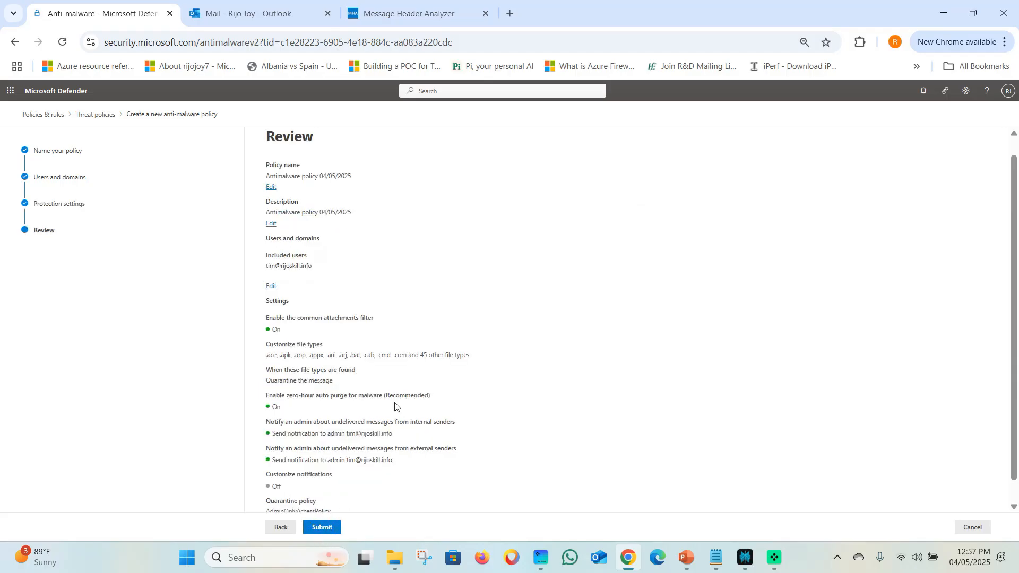
scroll(287, 207, "up", 1)
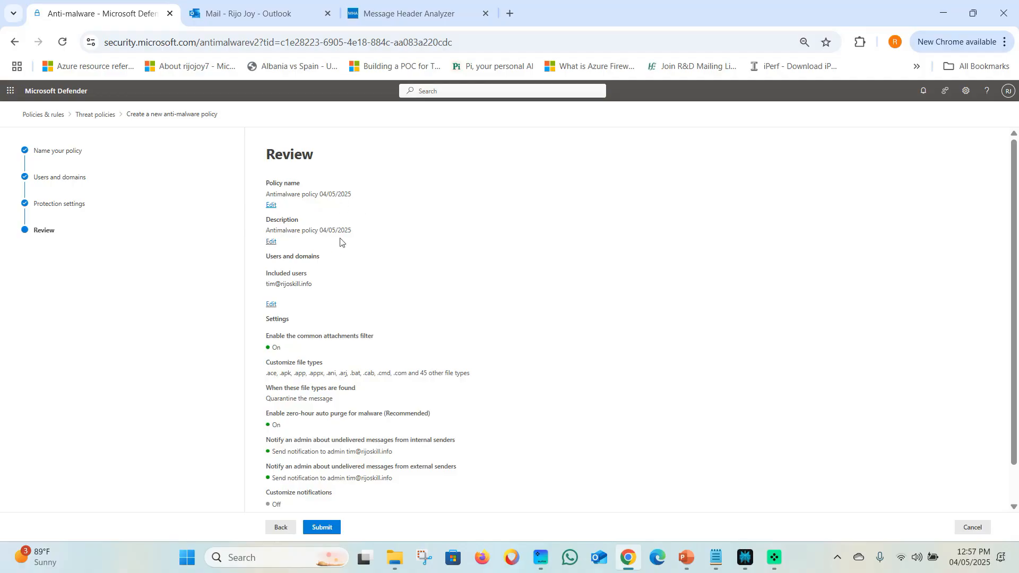
scroll(279, 265, "down", 1)
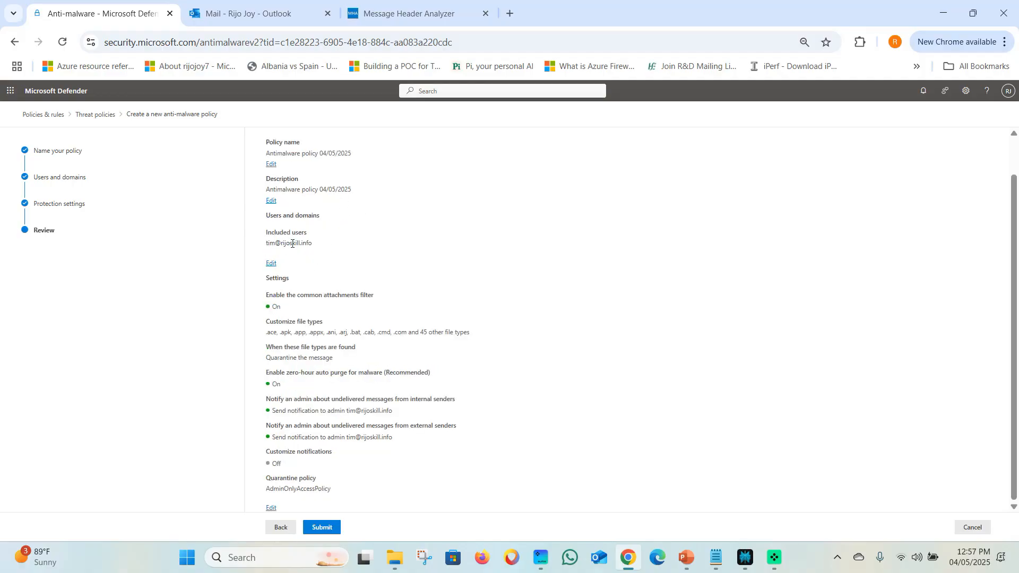
left_click_drag(265, 243, 322, 243)
left_click(322, 529)
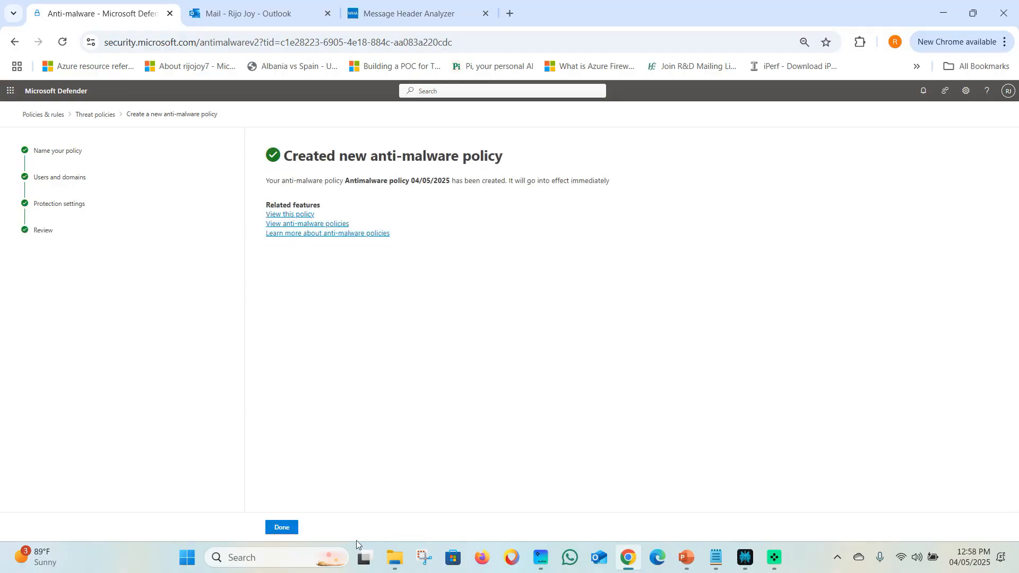
left_click(290, 528)
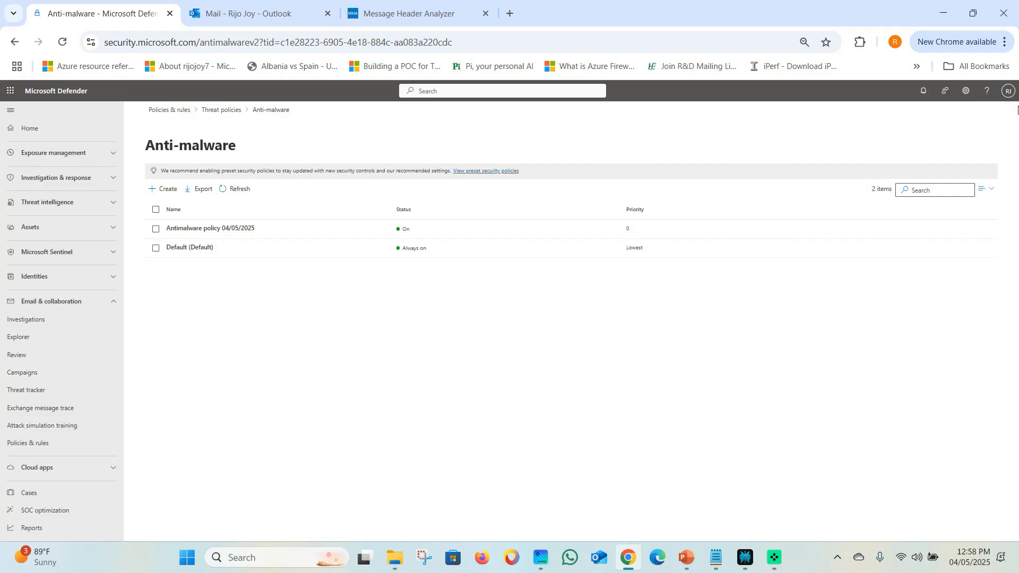
Check which account is signed in to the Defender portal, and switch to Firefox to open Outlook mail at outlook.office.com.
left_click(1007, 90)
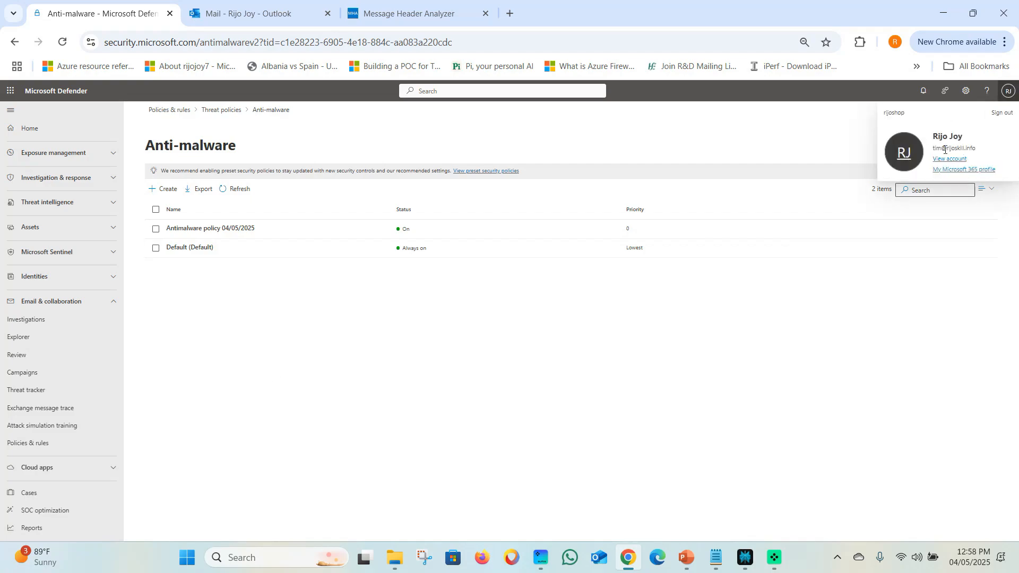
left_click(510, 378)
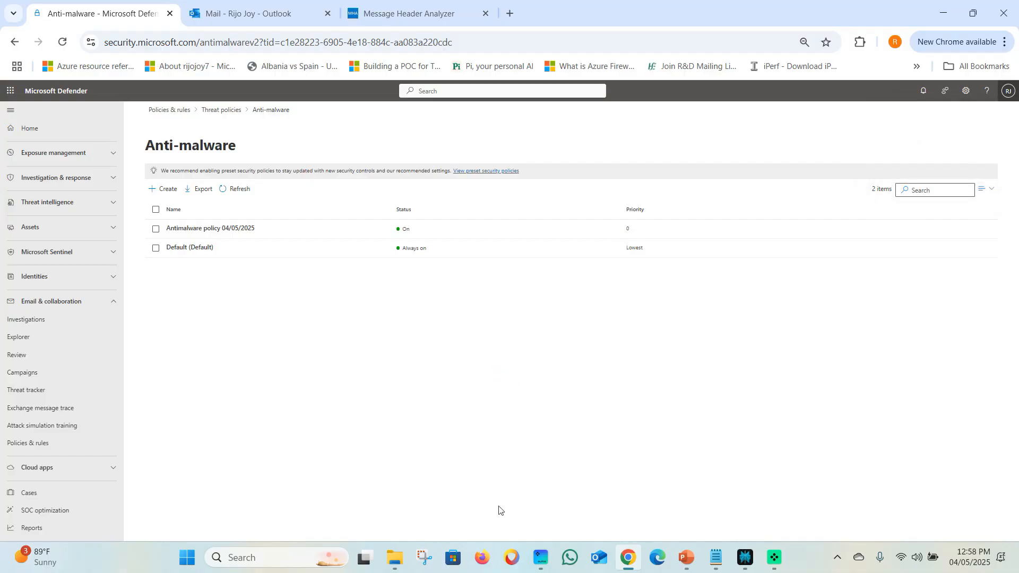
left_click(483, 557)
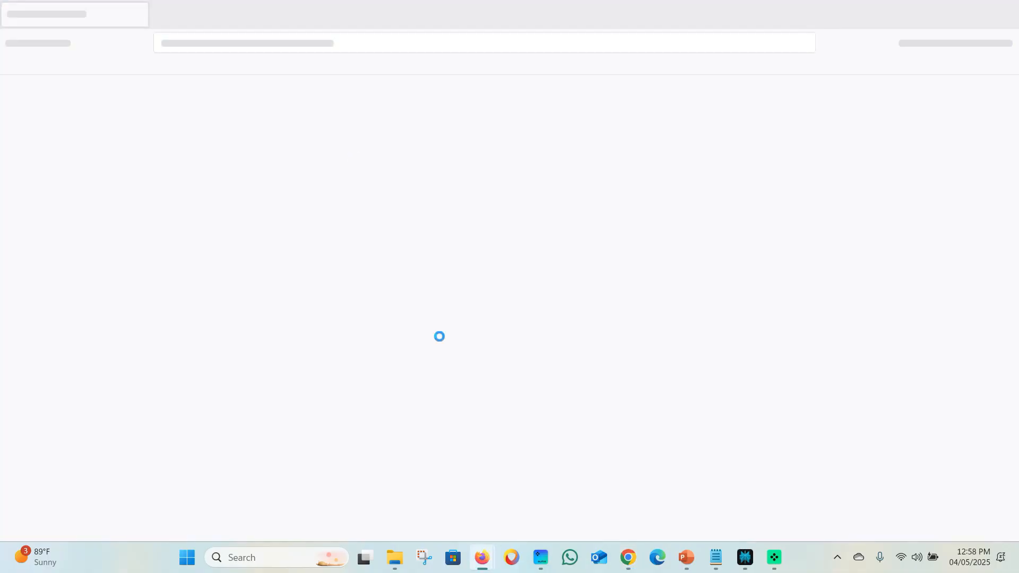
left_click(207, 44)
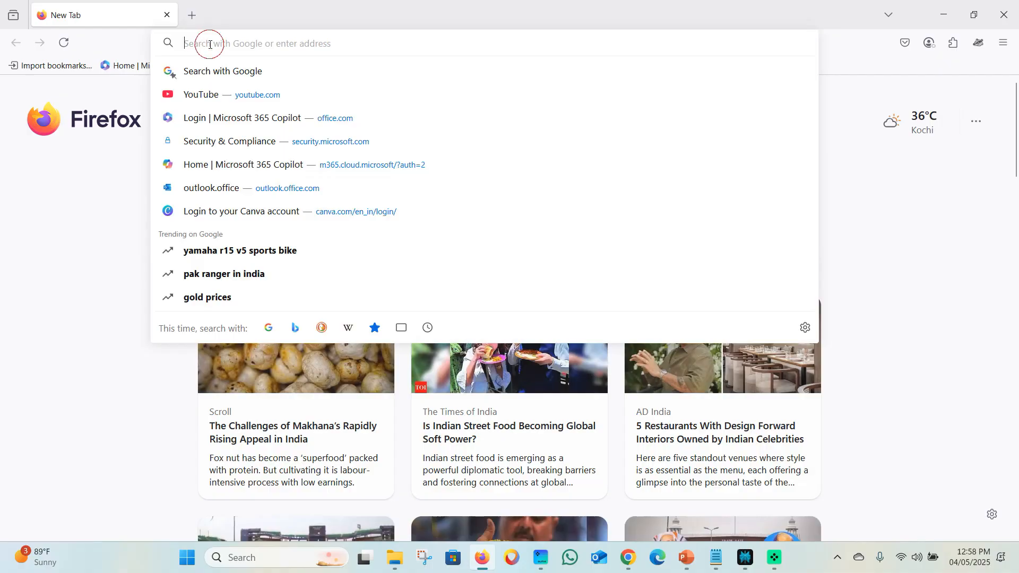
type("ou")
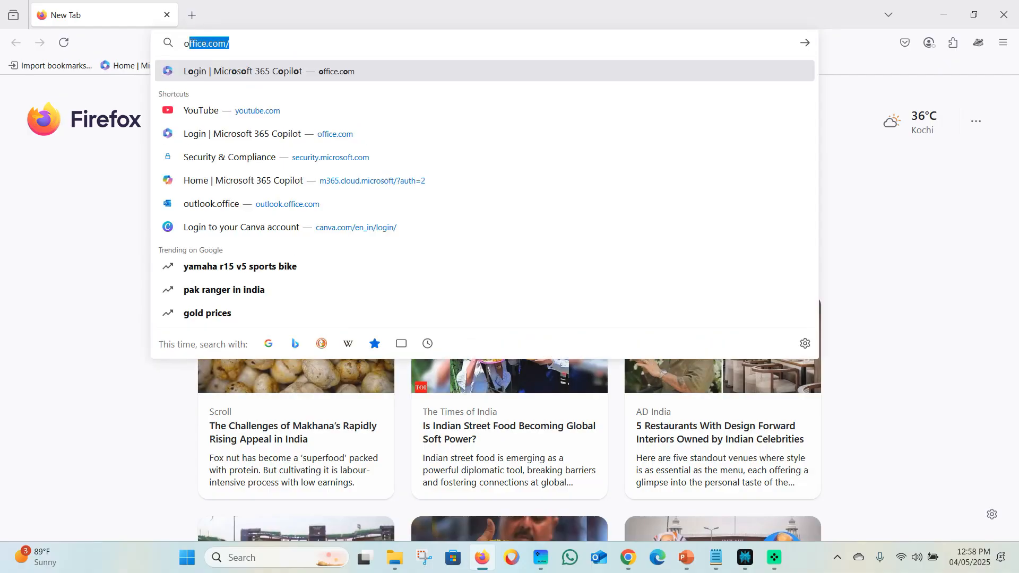
key("Return")
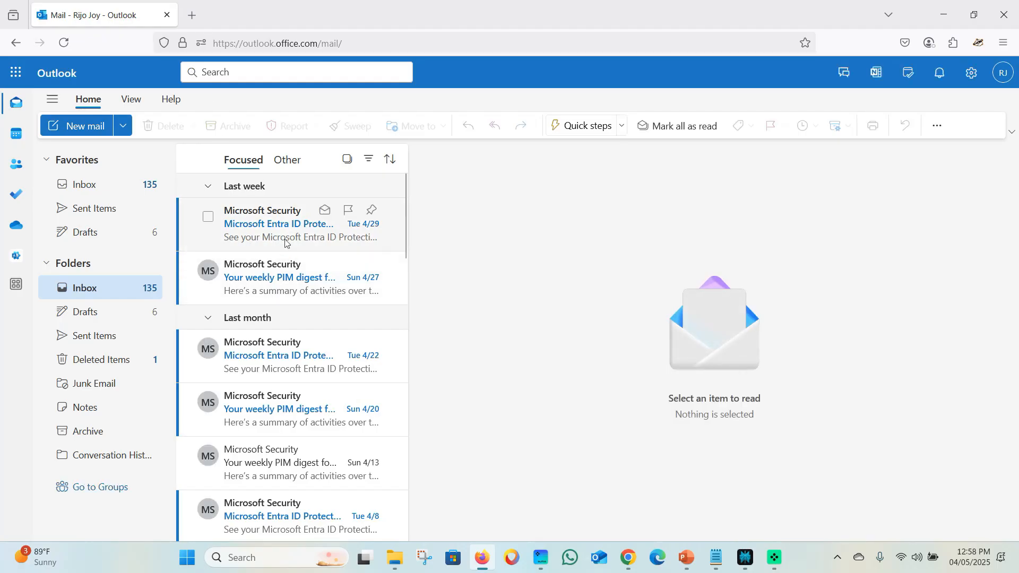
Start a new email and address it to the suggested contact, the account covered by the policy.
left_click(80, 125)
left_click(501, 199)
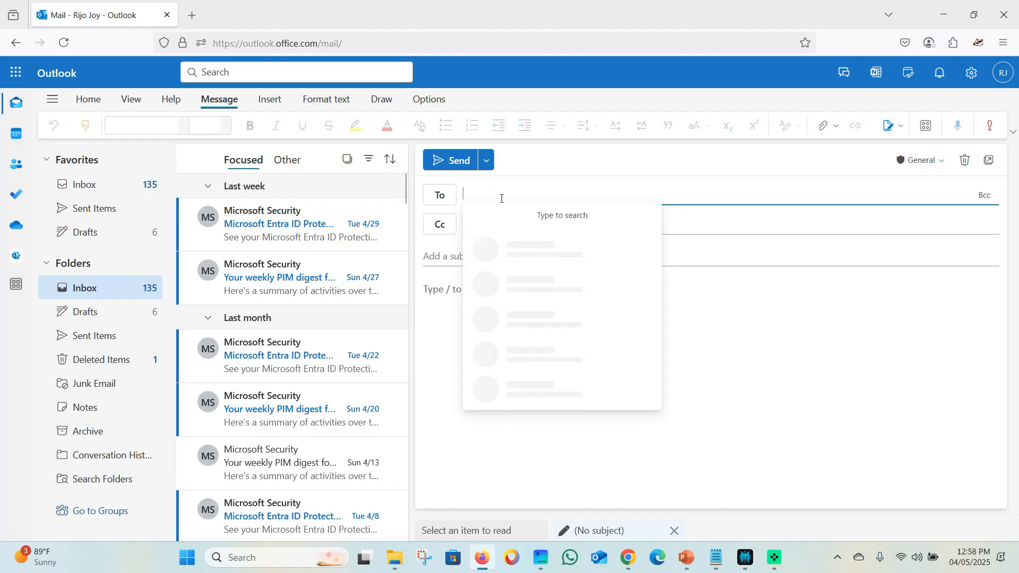
left_click(523, 249)
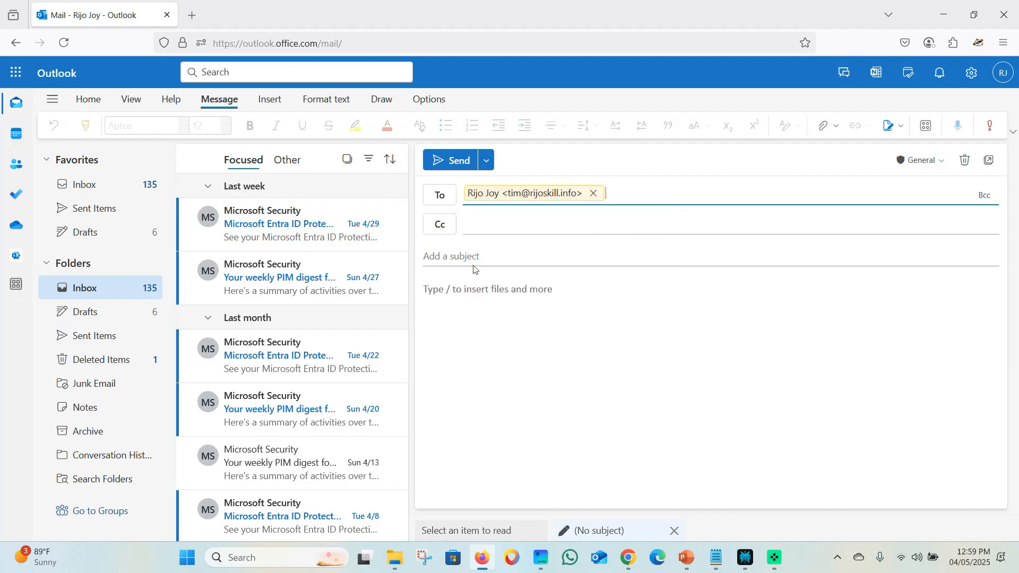
Enter "anti-malware policy test 04/05/2025" as the subject and "Anti-malware policy test 04/05/2025" as the message body.
left_click(463, 250)
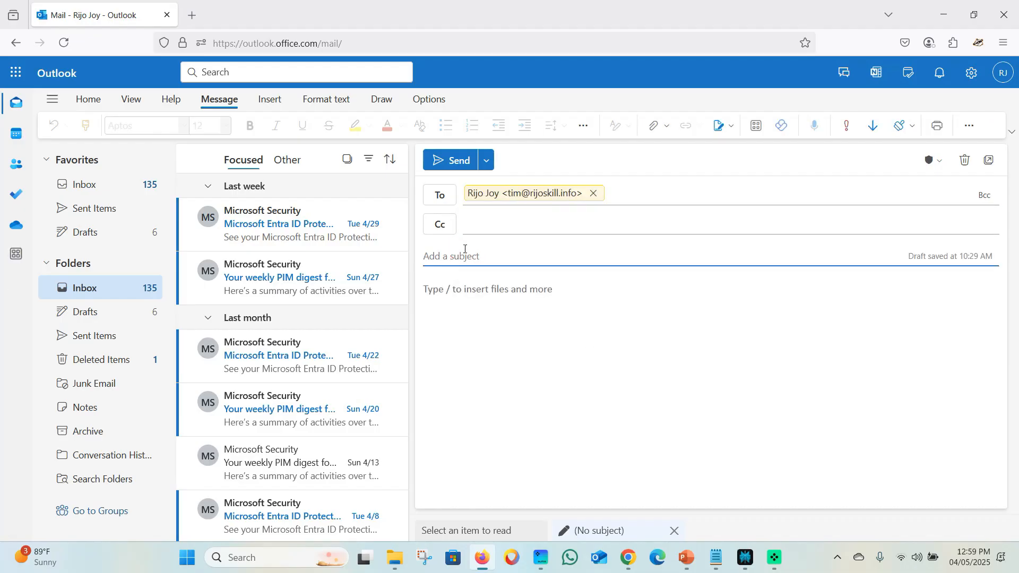
type("tntimalware policy test 04/05/2025")
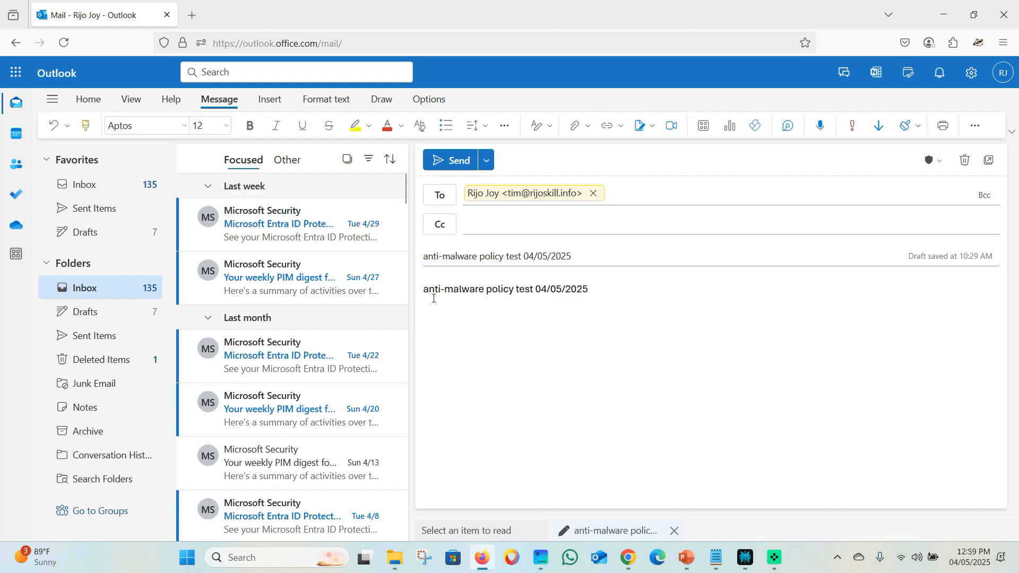
left_click(426, 292)
type("A")
left_click(539, 335)
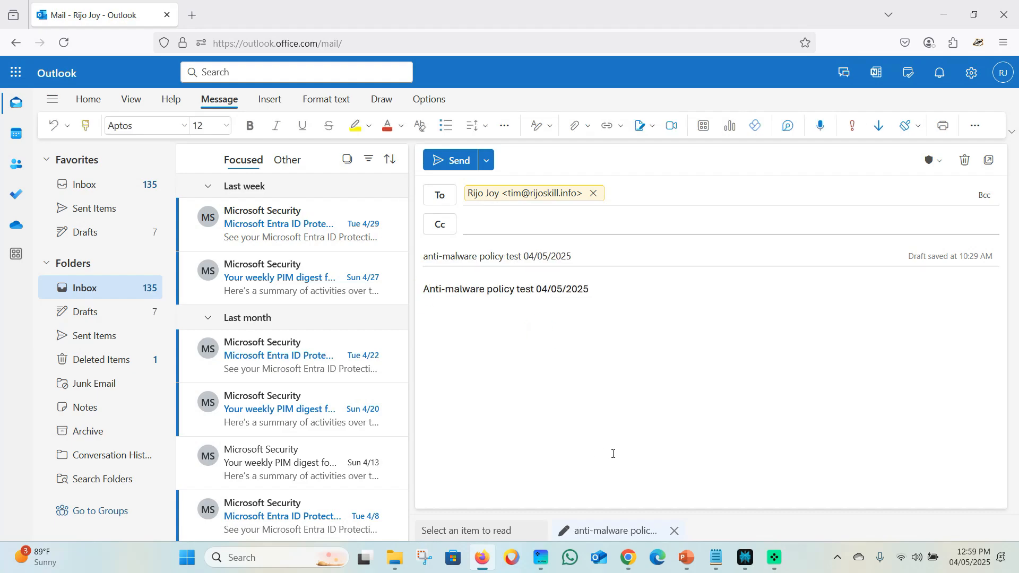
Switch to File Explorer and create a folder named 04052025 in Downloads.
left_click(947, 19)
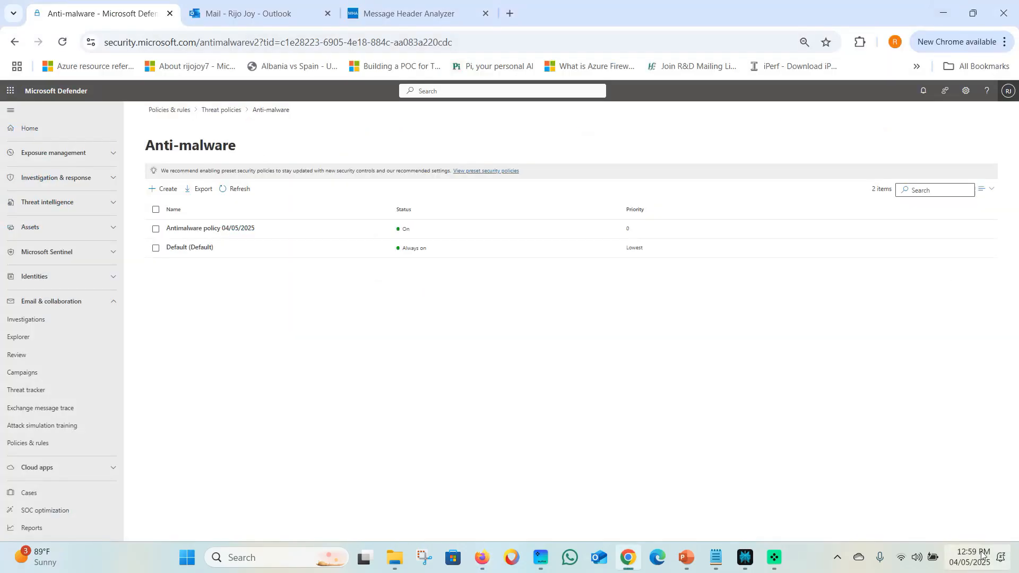
left_click(396, 558)
left_click(53, 404)
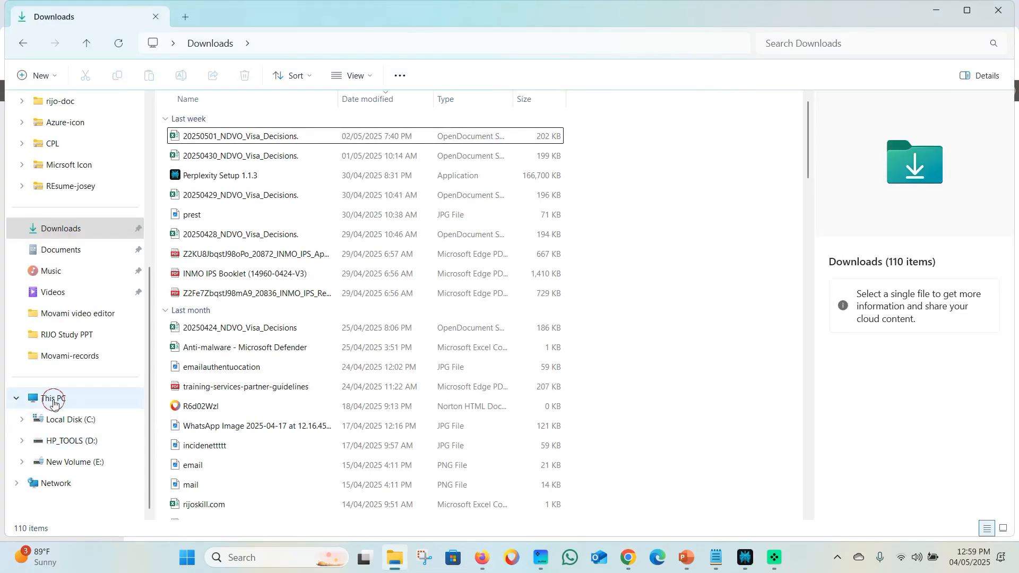
left_click(40, 229)
right_click(706, 180)
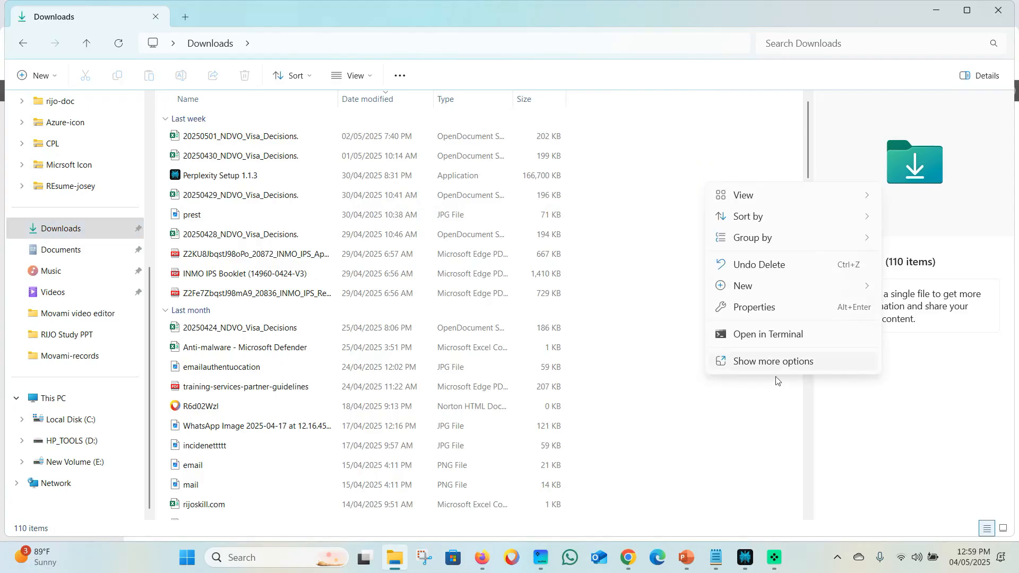
mouse_move(761, 292)
left_click(584, 289)
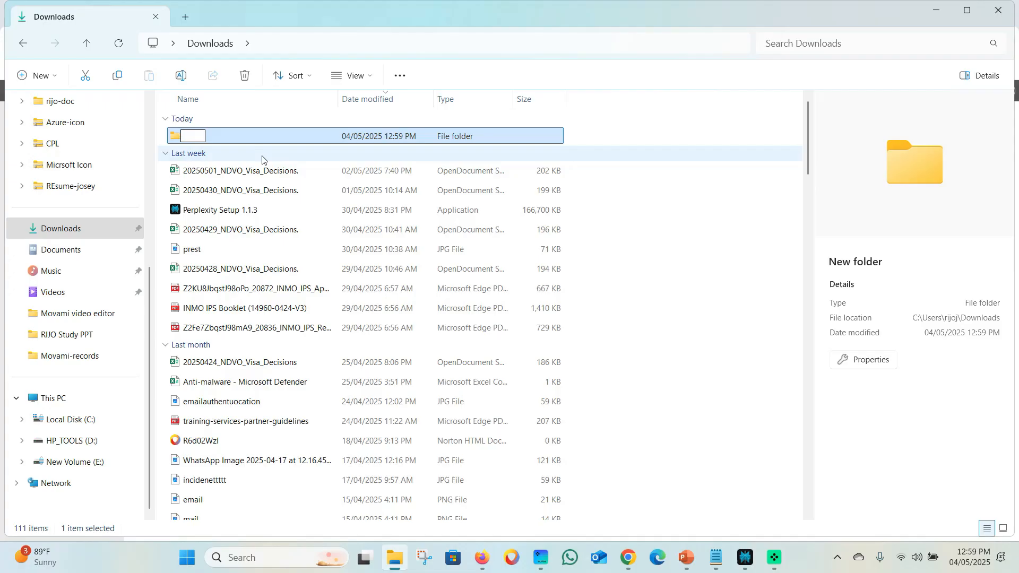
type("052025")
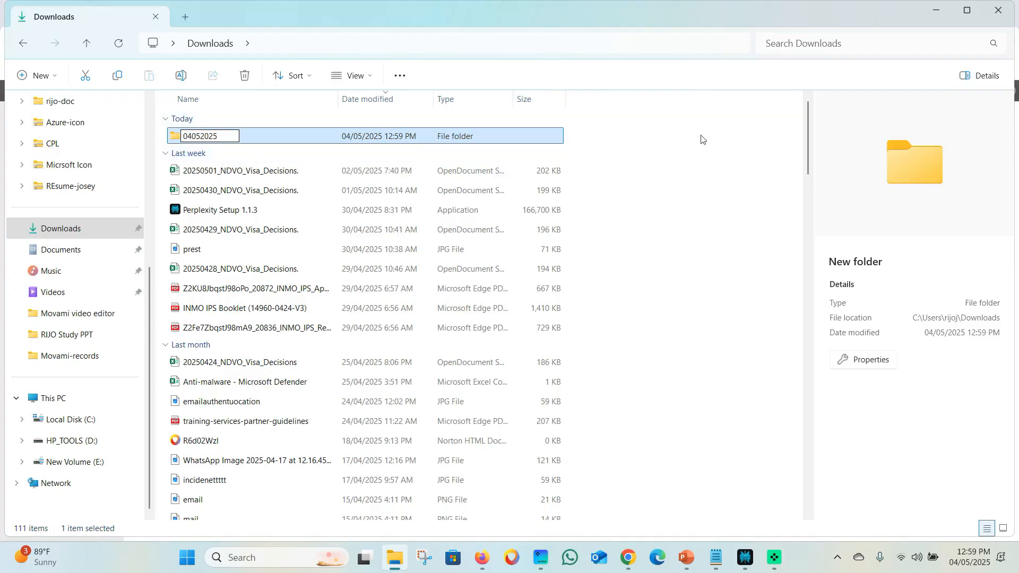
left_click(703, 137)
Compress the 04052025 folder in Downloads to a 7z file.
right_click(263, 136)
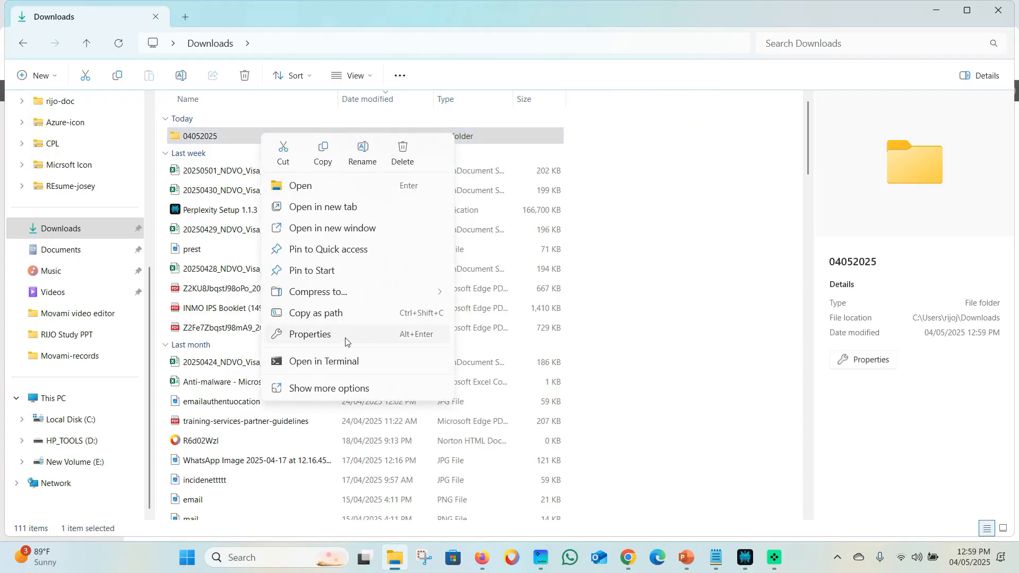
mouse_move(343, 293)
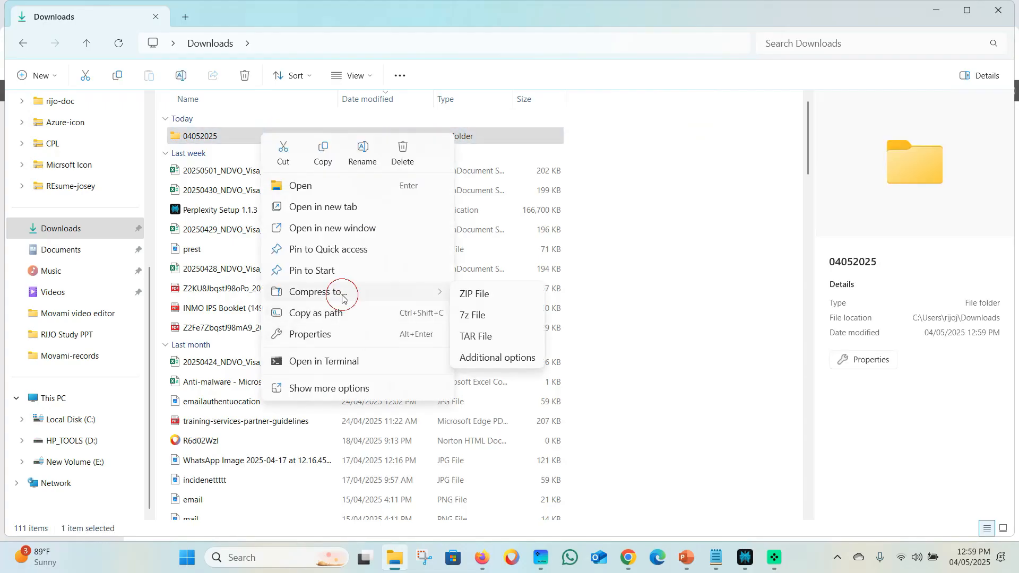
left_click(474, 316)
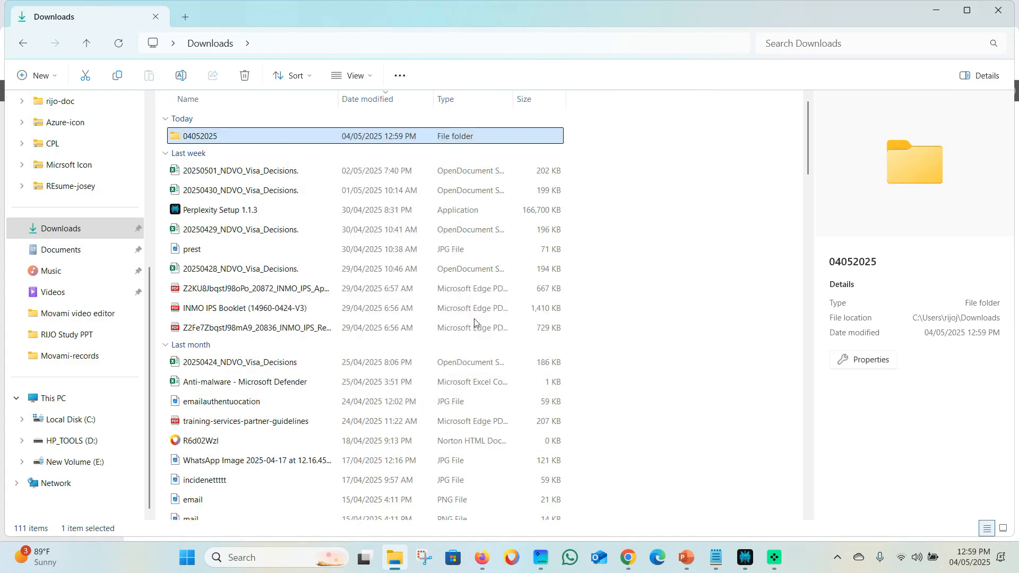
Compress the 04052025 folder in Downloads to a ZIP file, keeping the suggested name.
left_click(651, 143)
right_click(222, 138)
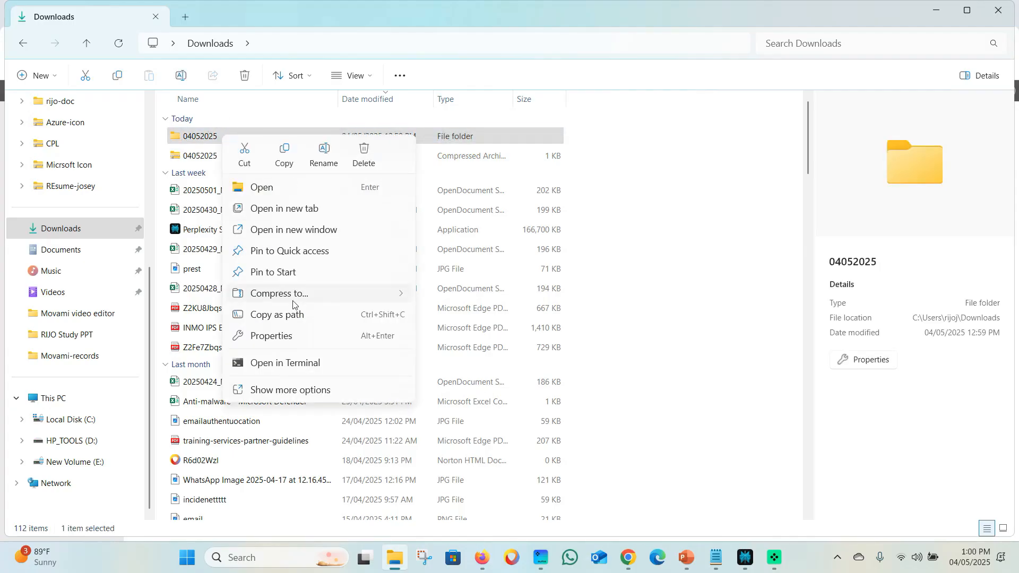
mouse_move(302, 295)
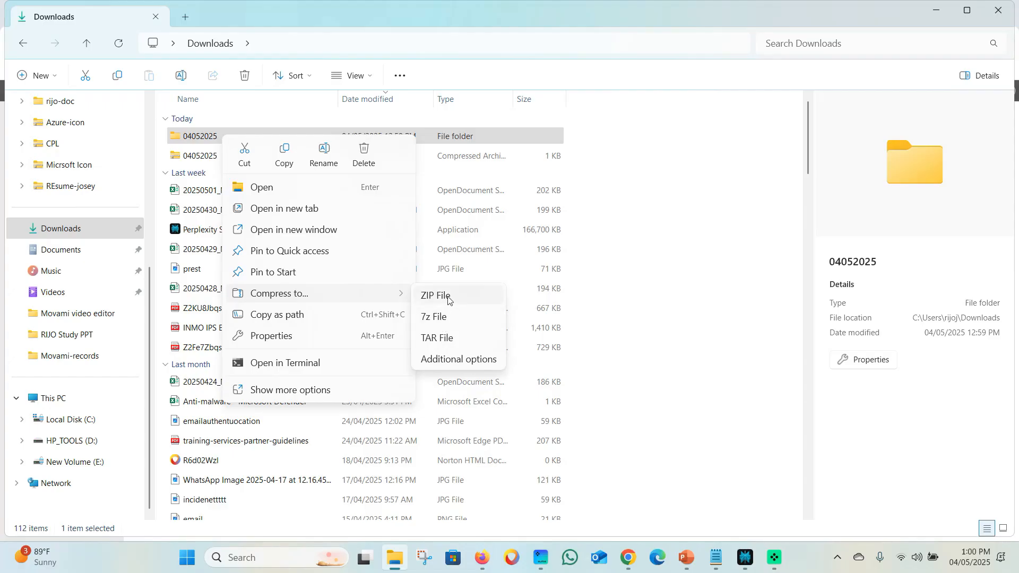
left_click(448, 298)
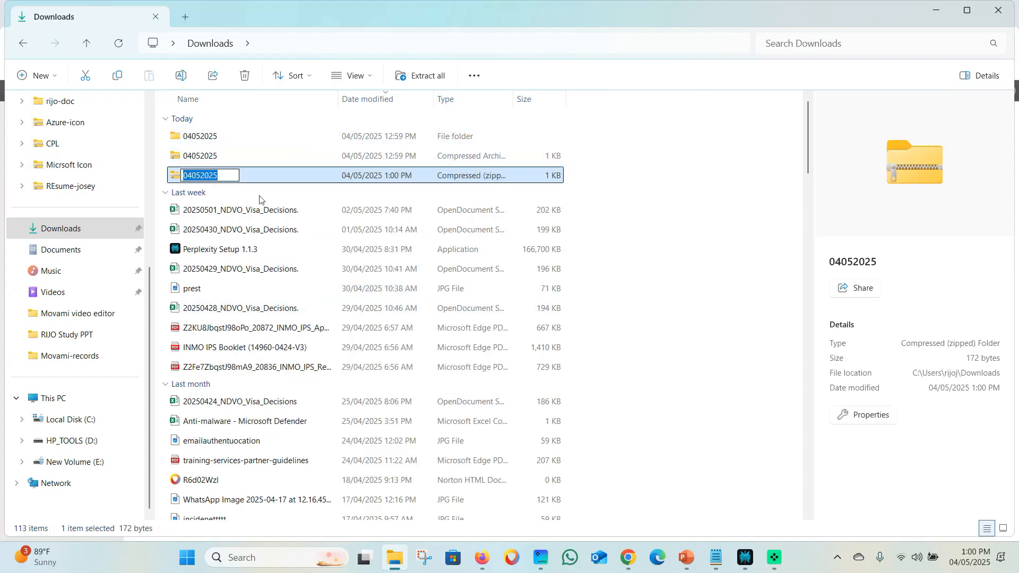
left_click(637, 187)
Check the file extension of the 04052025 compressed archive made first in its properties.
left_click(219, 155)
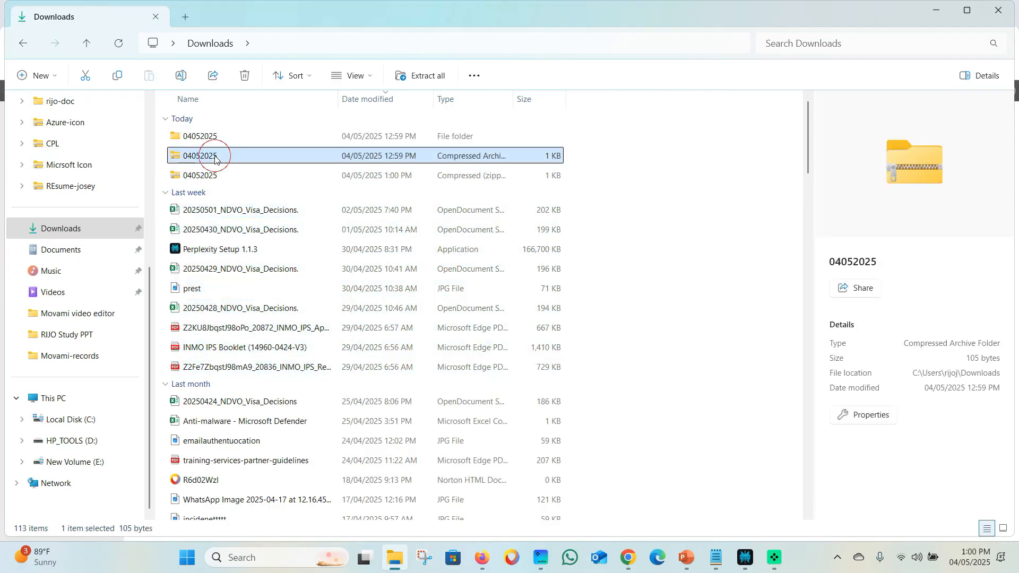
right_click(217, 156)
left_click(262, 465)
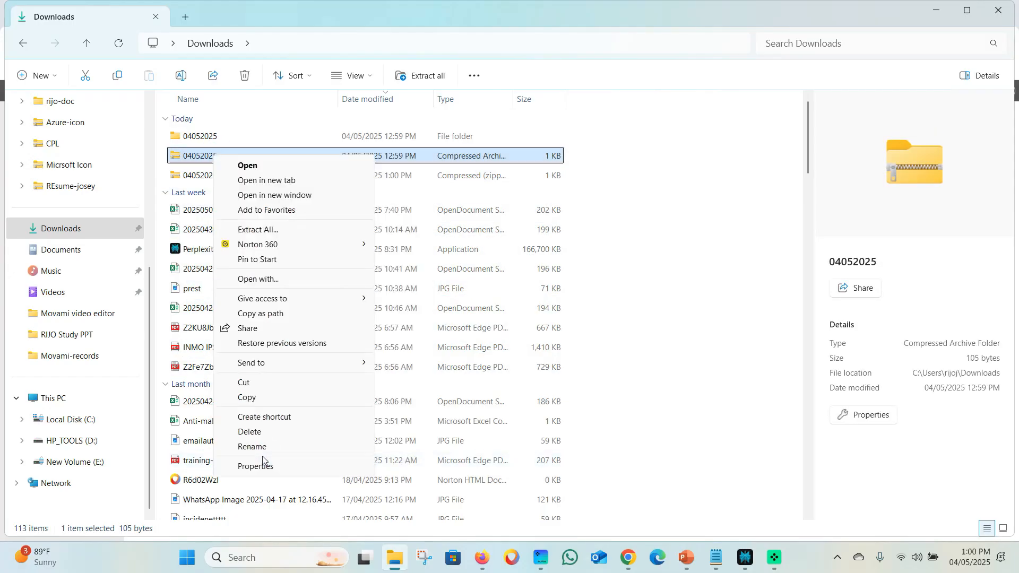
left_click(267, 464)
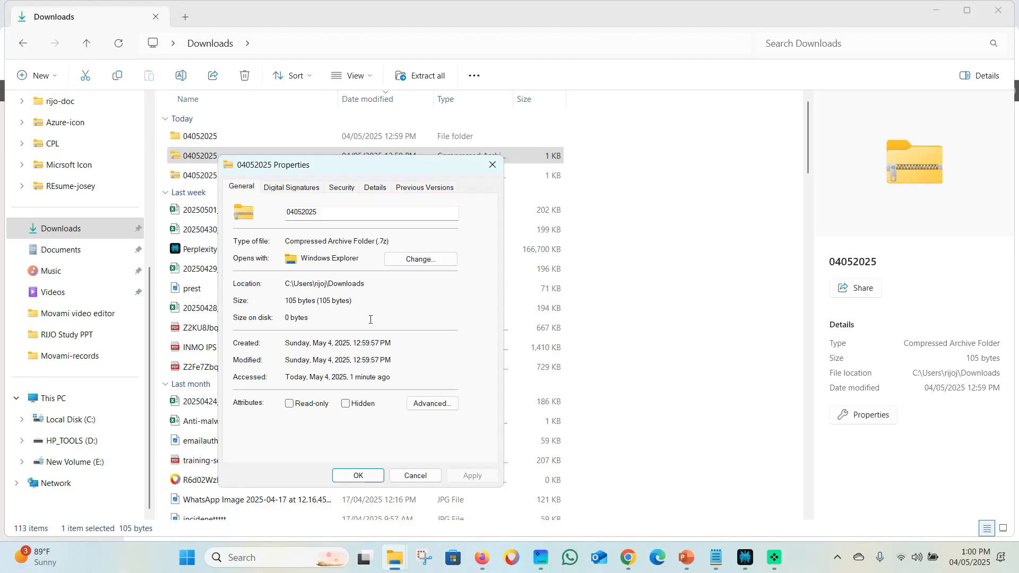
left_click_drag(372, 246, 394, 245)
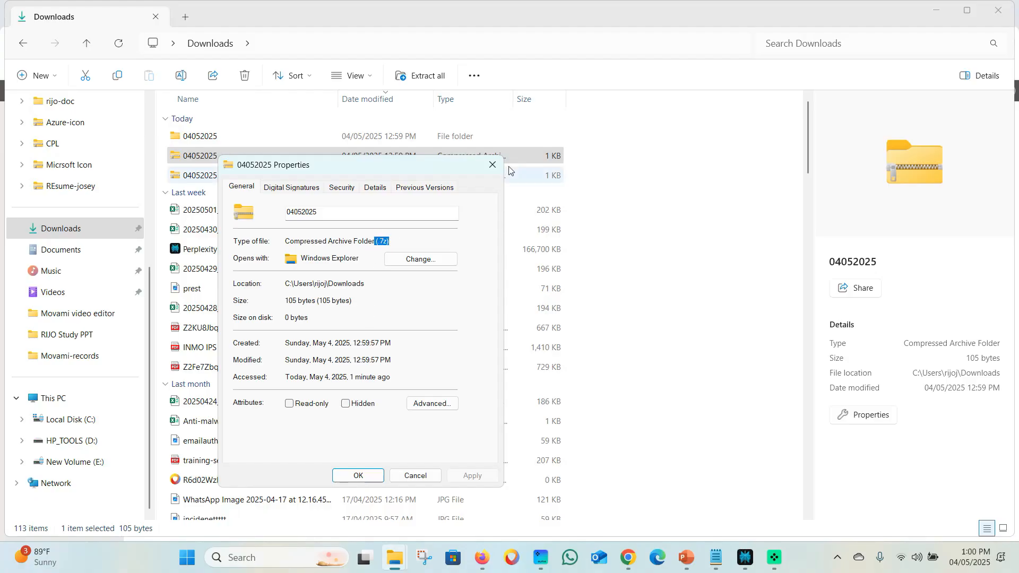
left_click(492, 165)
Check the file extension of the newer 04052025 zipped folder in its properties.
left_click(210, 175)
right_click(211, 178)
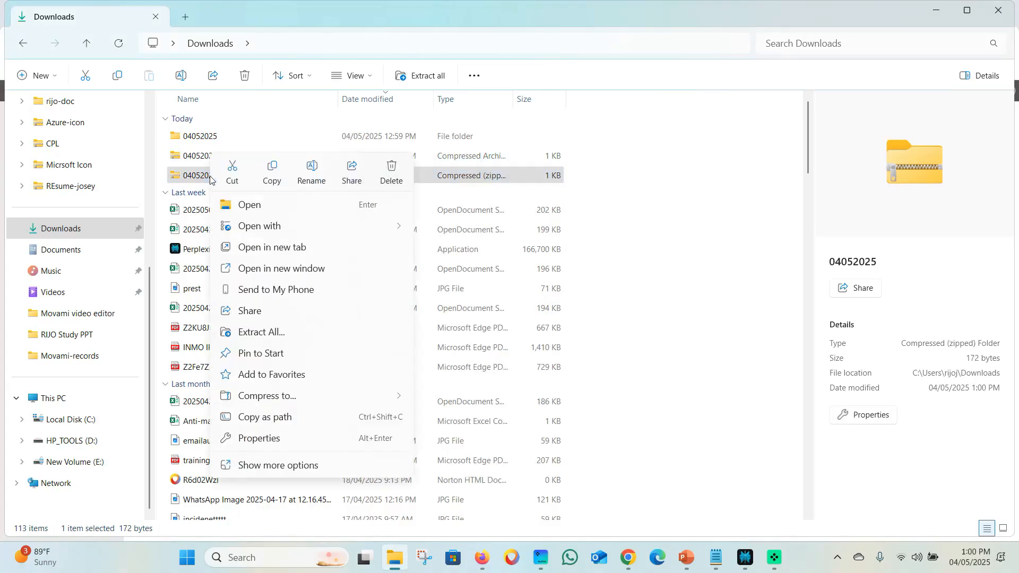
left_click(263, 439)
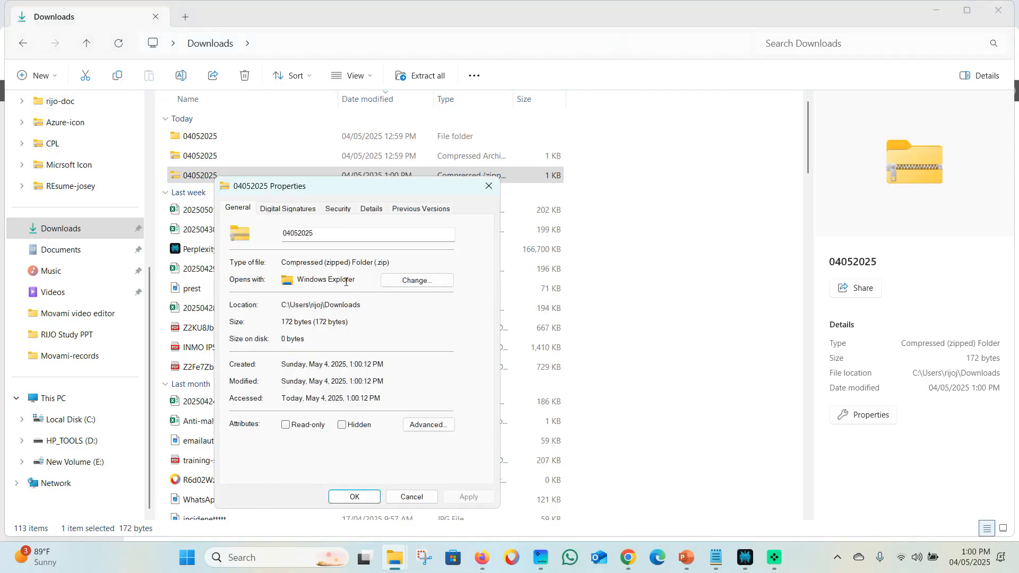
double_click(382, 262)
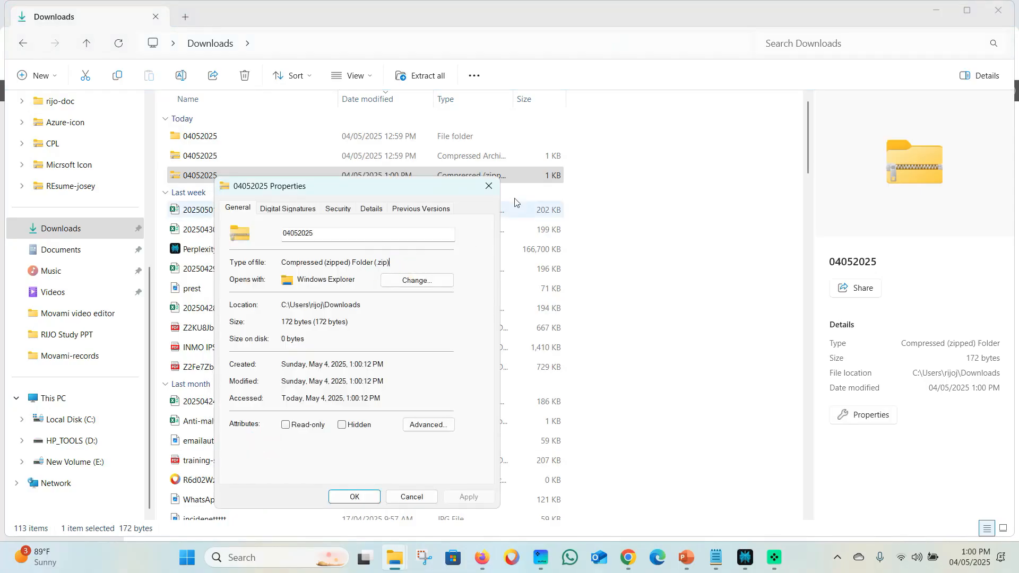
left_click(488, 186)
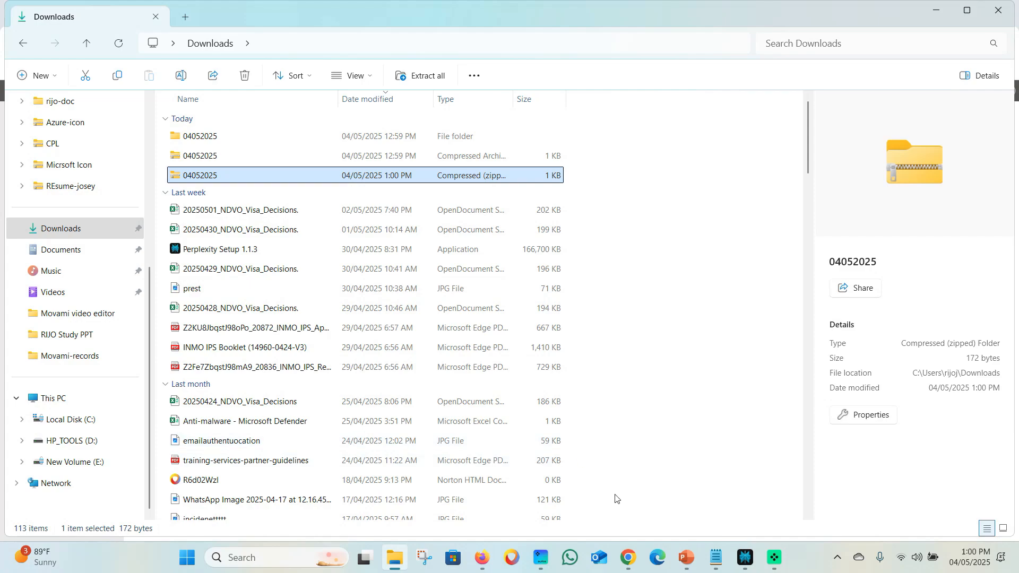
Switch to the Microsoft Defender portal in Chrome and open the protection settings of Antimalware policy 04/05/2025 for editing.
mouse_move(634, 568)
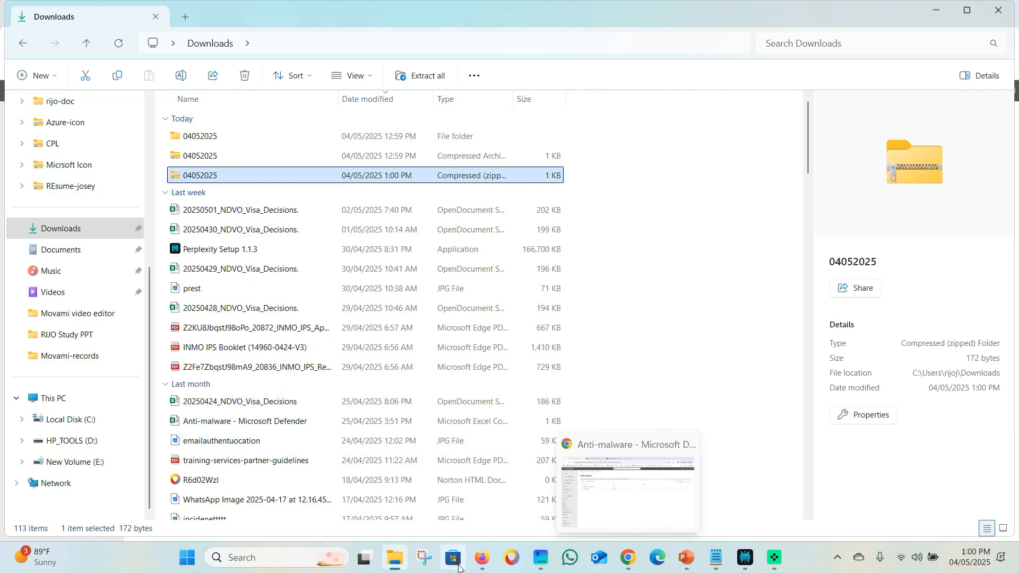
left_click(479, 567)
left_click(479, 567)
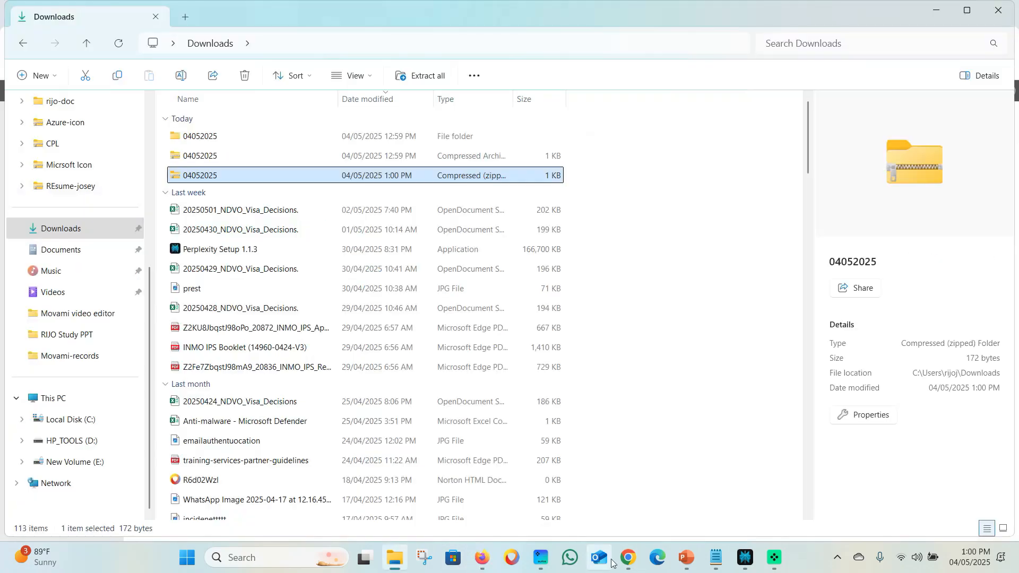
left_click(630, 563)
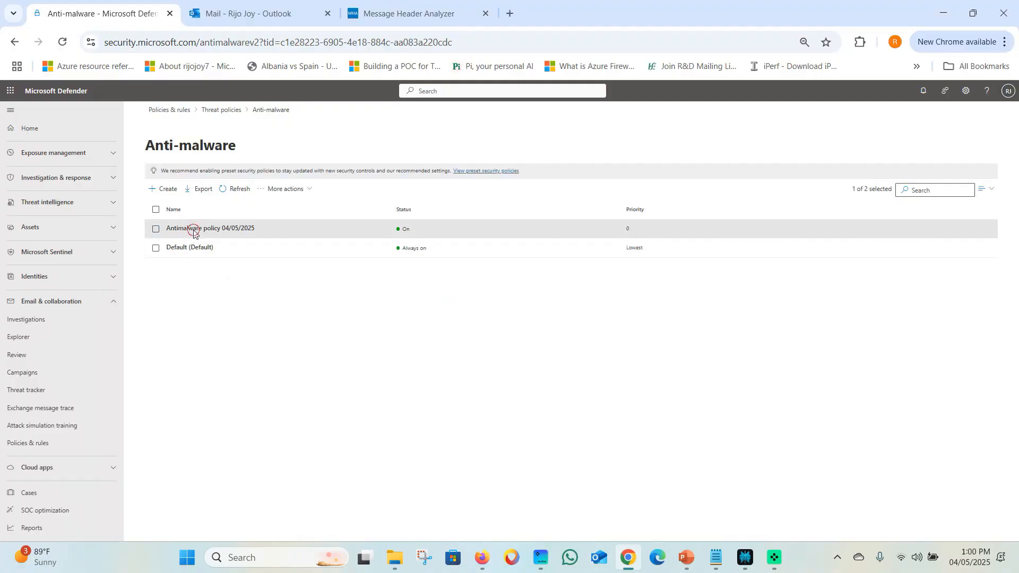
left_click(195, 229)
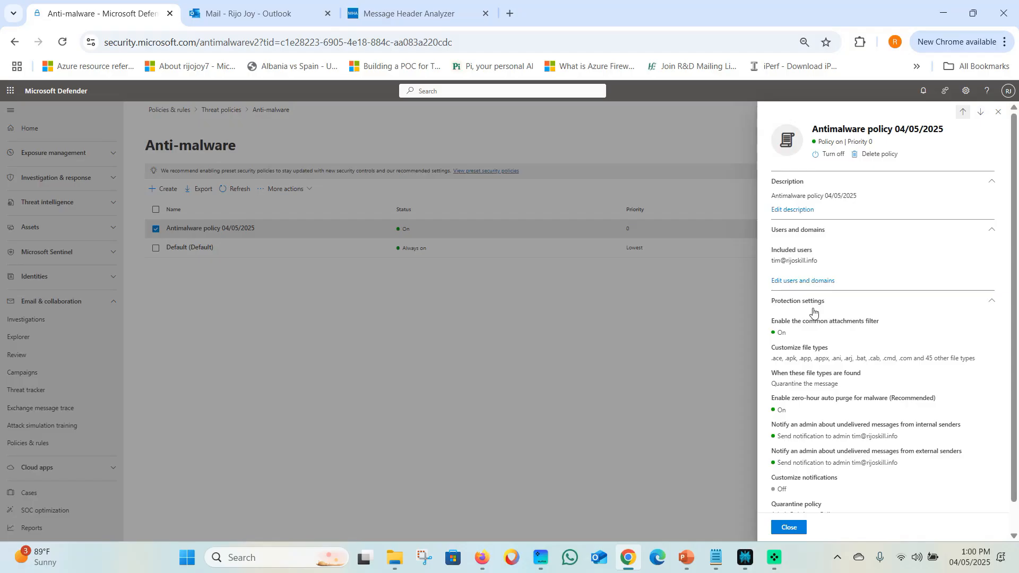
scroll(811, 487, "down", 2)
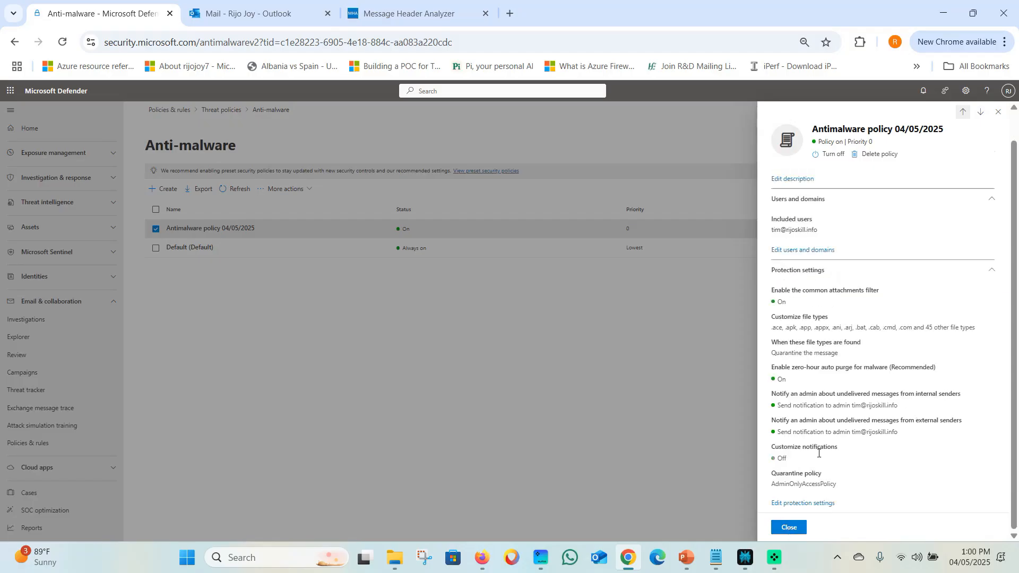
left_click(795, 505)
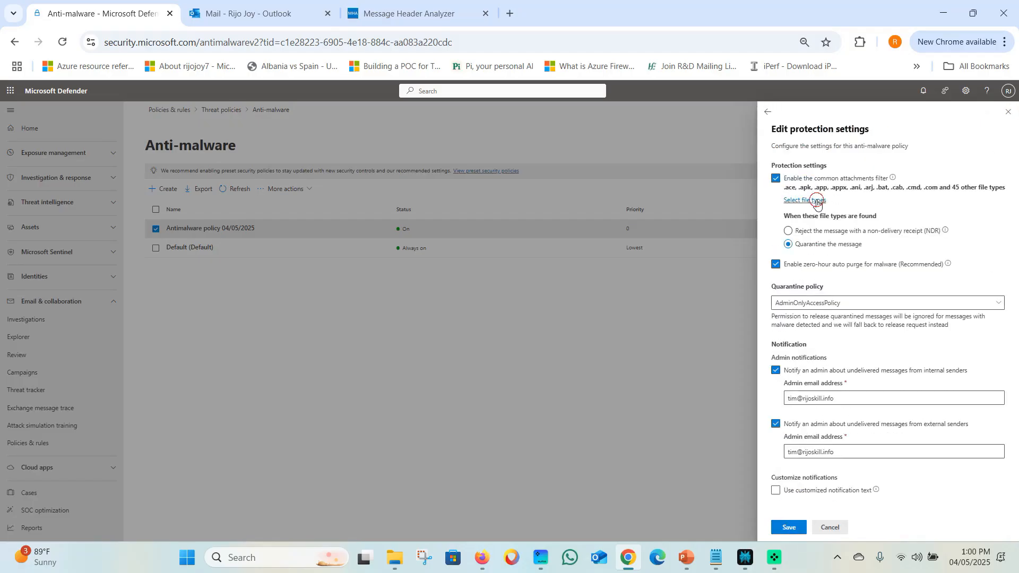
Add .zip to the policy's list of blocked attachment file types and check the end of the list for it.
left_click(812, 200)
left_click(817, 187)
type("zip")
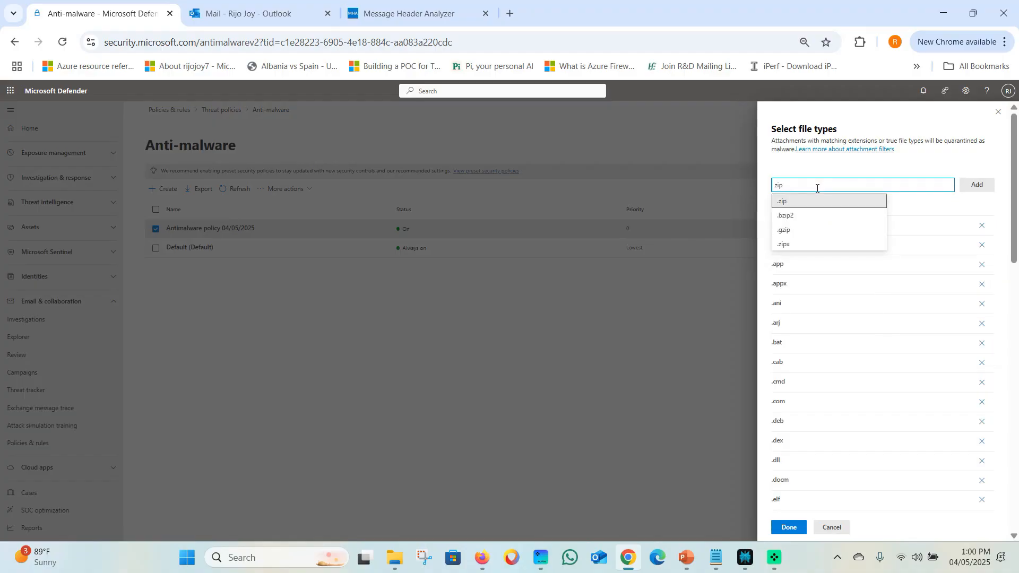
left_click(790, 204)
scroll(828, 371, "down", 15)
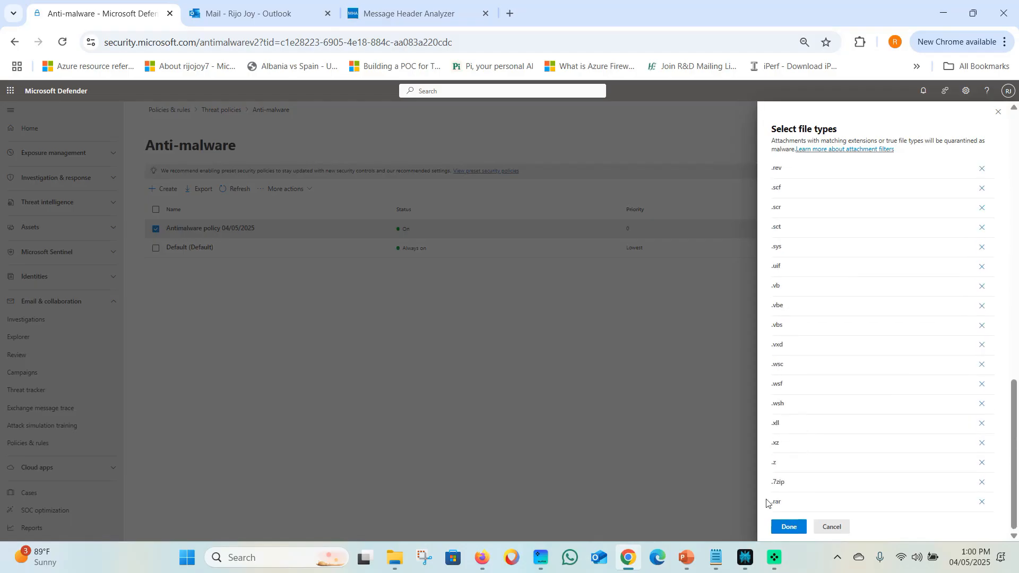
left_click_drag(1014, 468, 1013, 468)
scroll(874, 225, "up", 15)
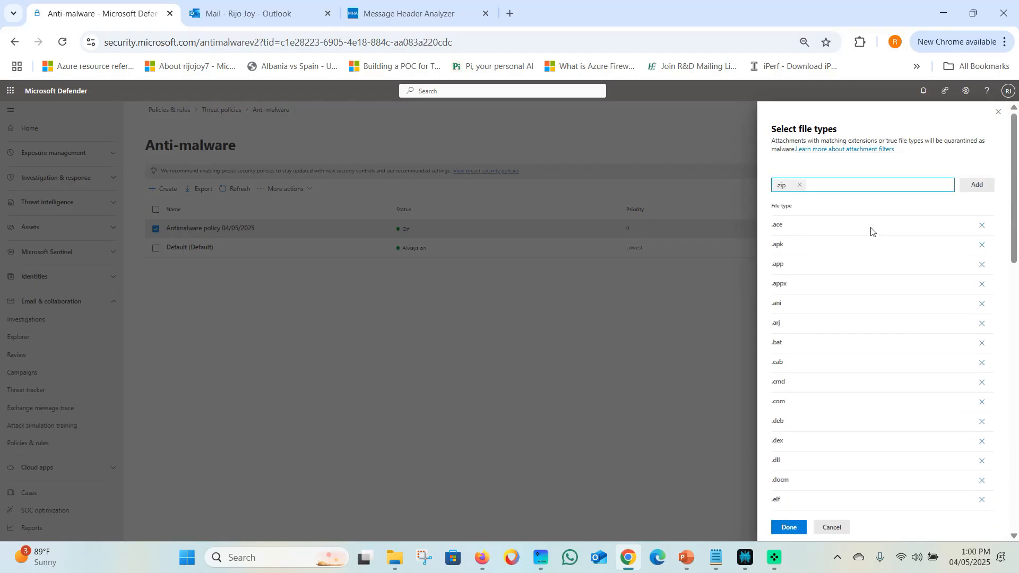
left_click(982, 188)
scroll(786, 403, "down", 15)
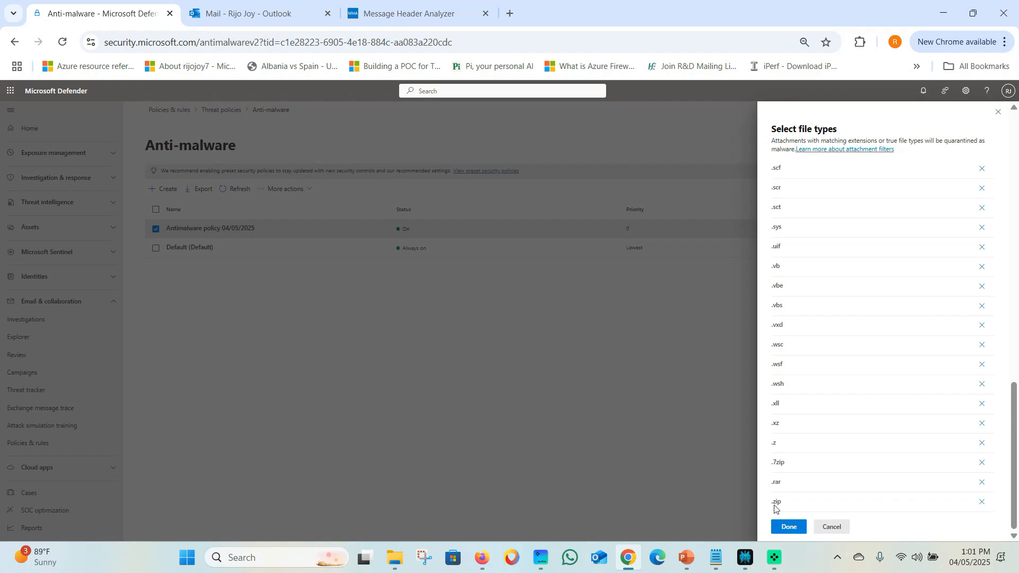
Confirm the file type selection, save the protection settings and close the policy details.
left_click(790, 525)
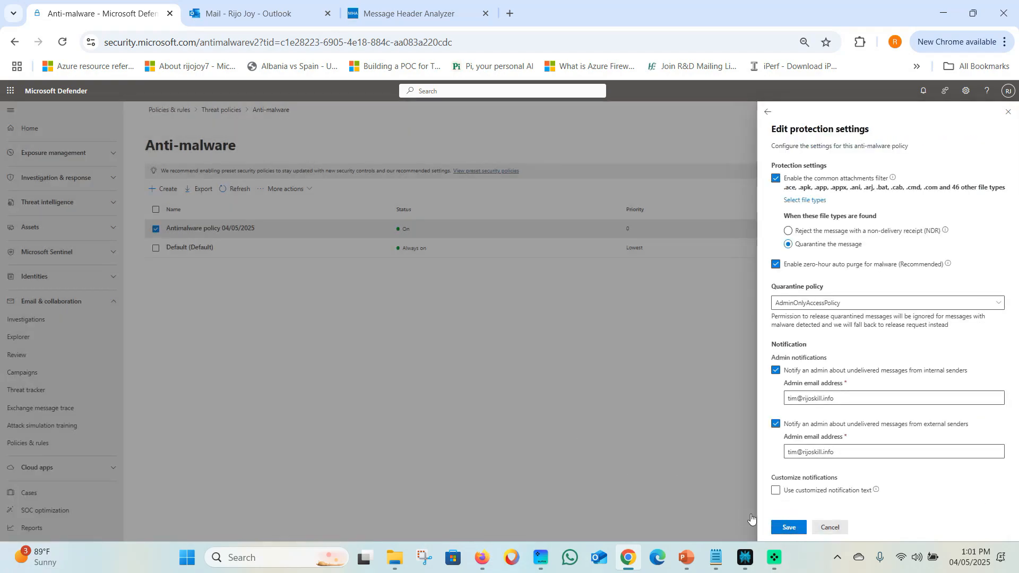
left_click(786, 528)
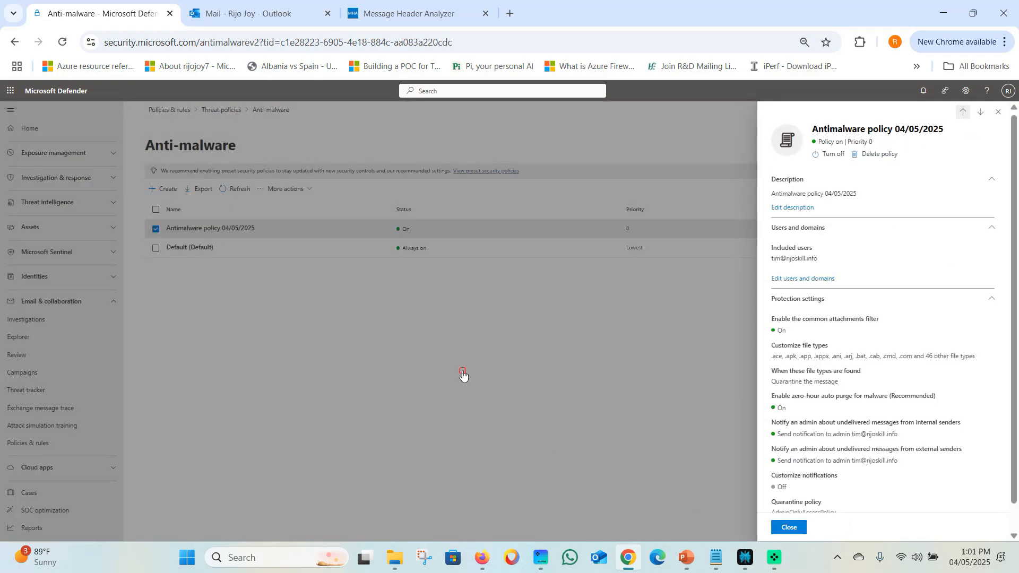
left_click(789, 528)
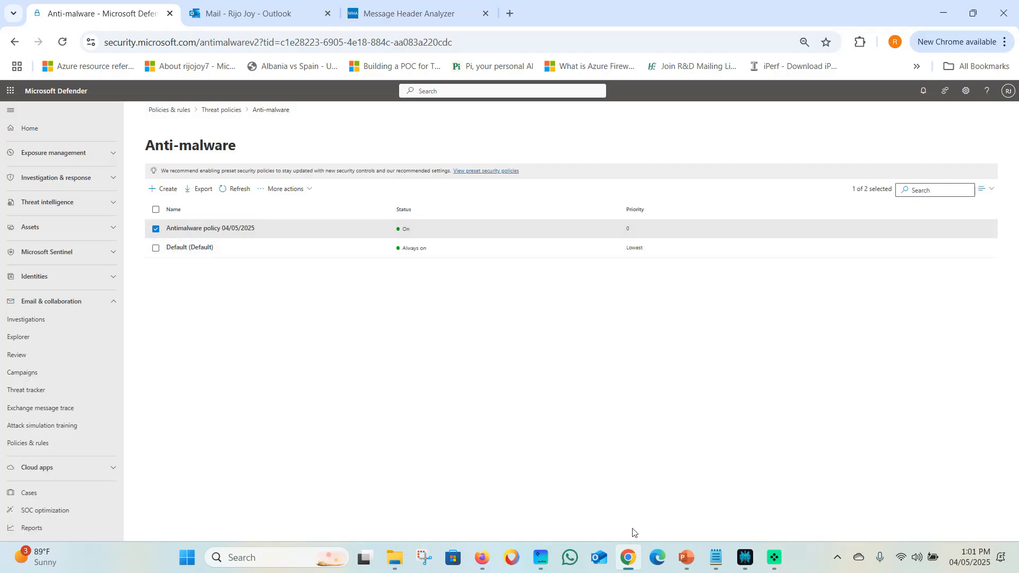
Switch to the Outlook draft in Firefox and capitalize the subject's first letter so it reads "Anti-malware policy test 04/05/2025".
left_click(481, 557)
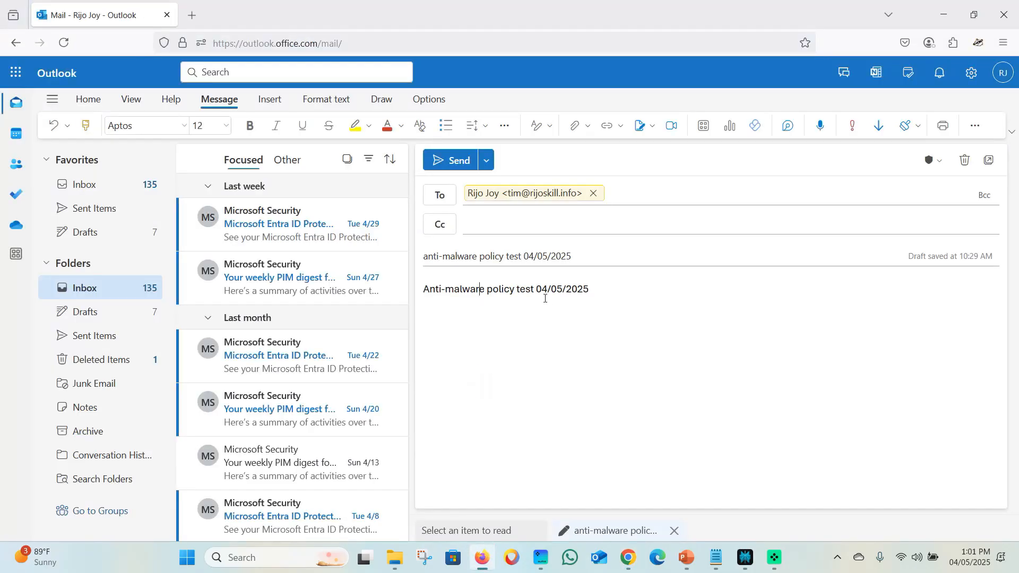
left_click(583, 256)
left_click(516, 340)
left_click(414, 255)
key("Delete")
type("A")
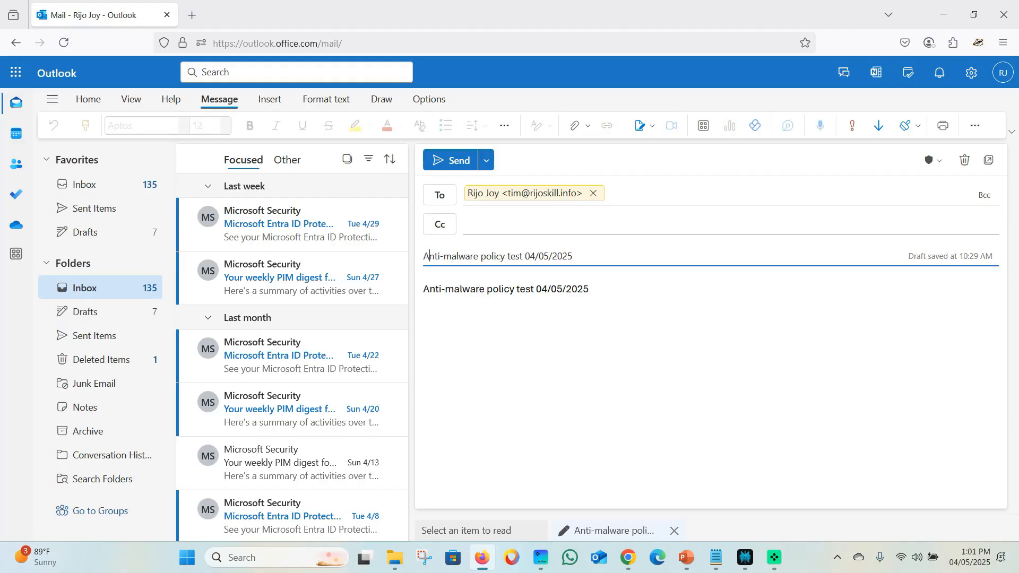
left_click(484, 338)
left_click(574, 127)
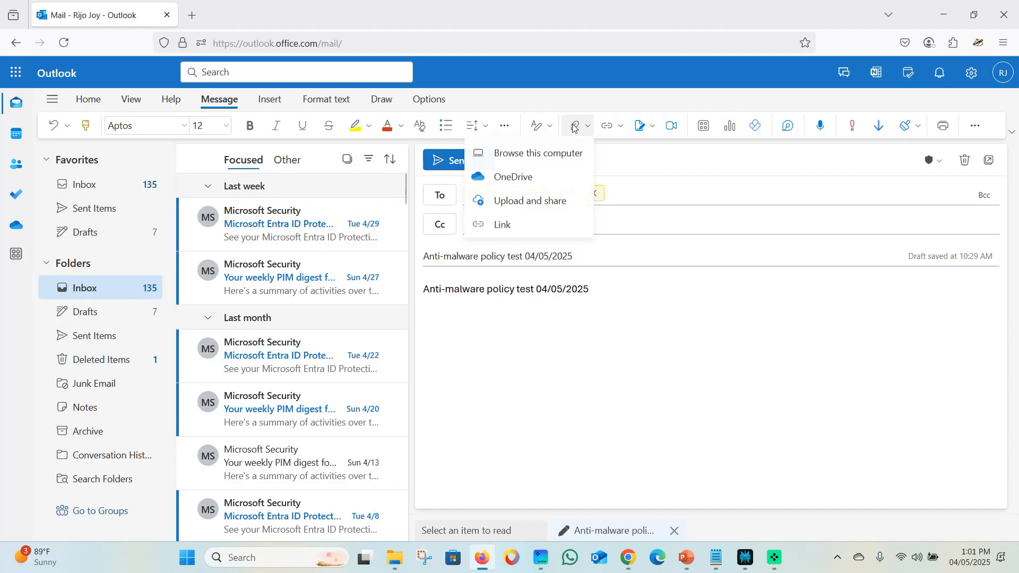
left_click(528, 152)
scroll(57, 201, "down", 5)
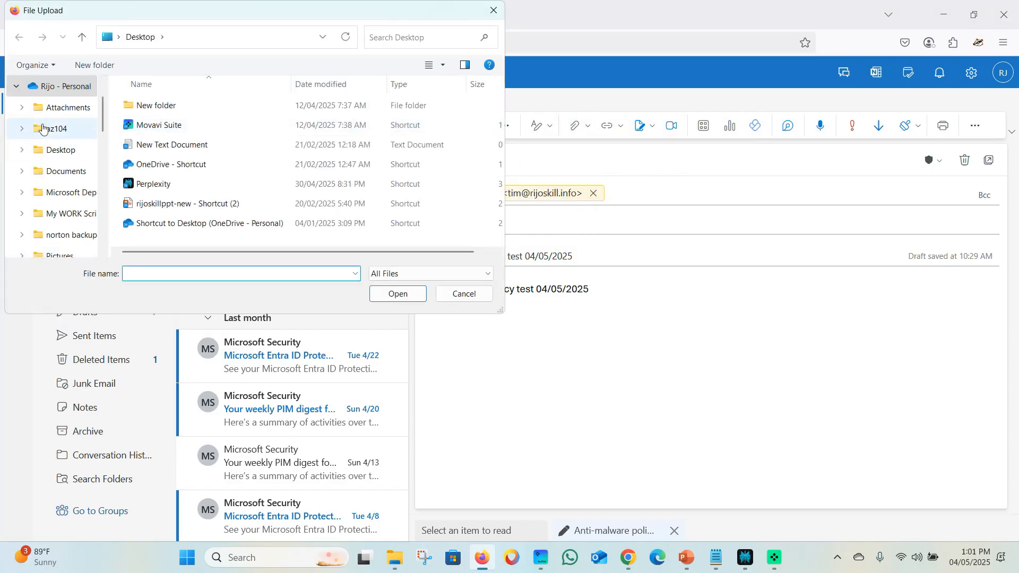
left_click(58, 199)
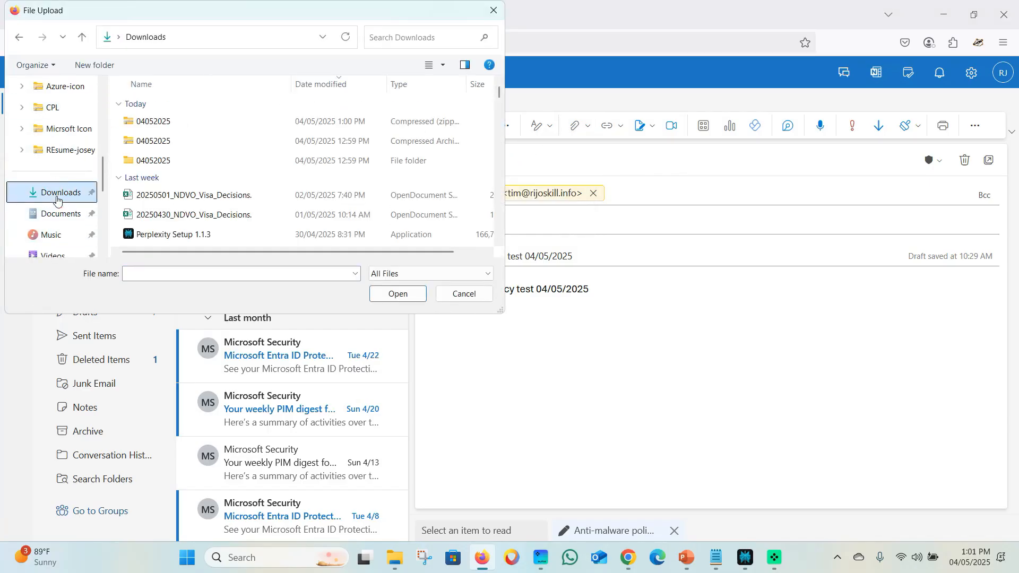
left_click(173, 123)
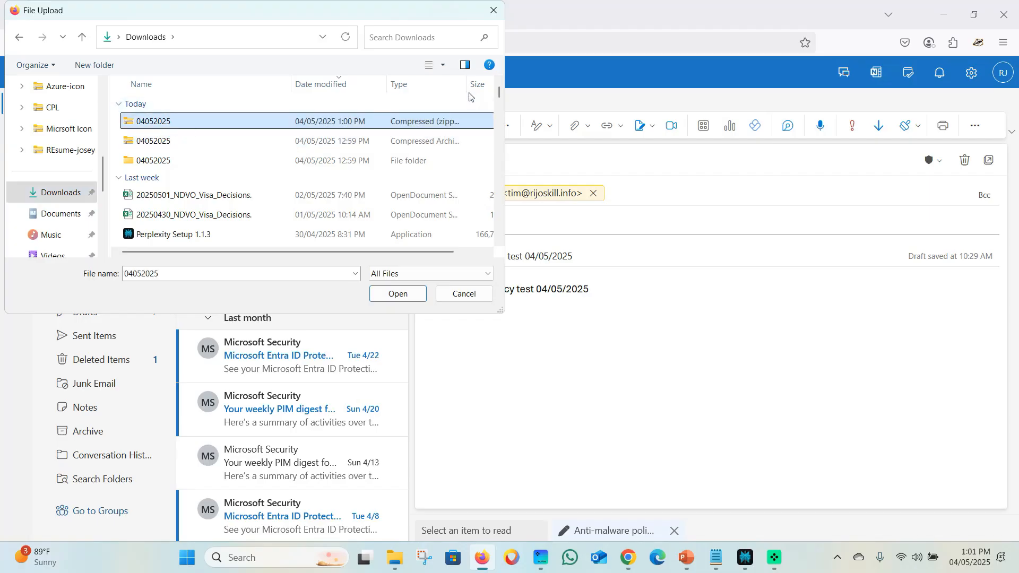
left_click_drag(467, 85, 517, 86)
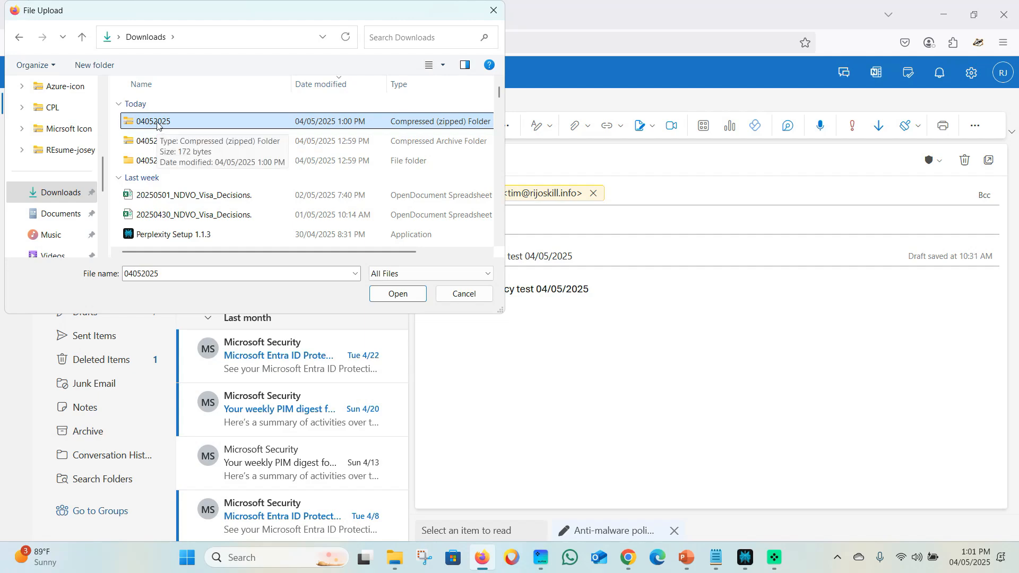
left_click(490, 10)
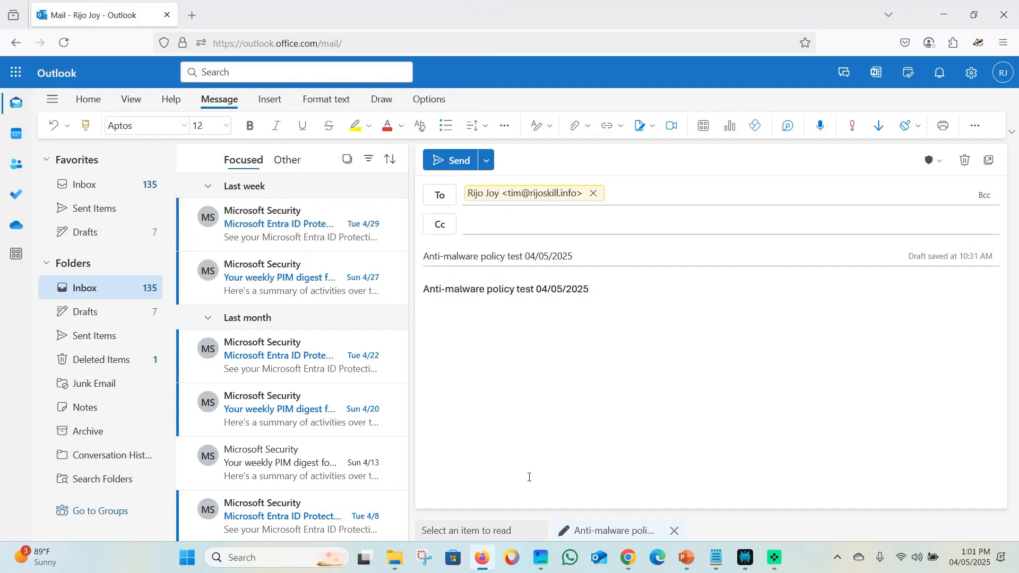
Switch to File Explorer, check the 04052025 zipped folder's file type in its properties and copy the extension.
left_click(395, 558)
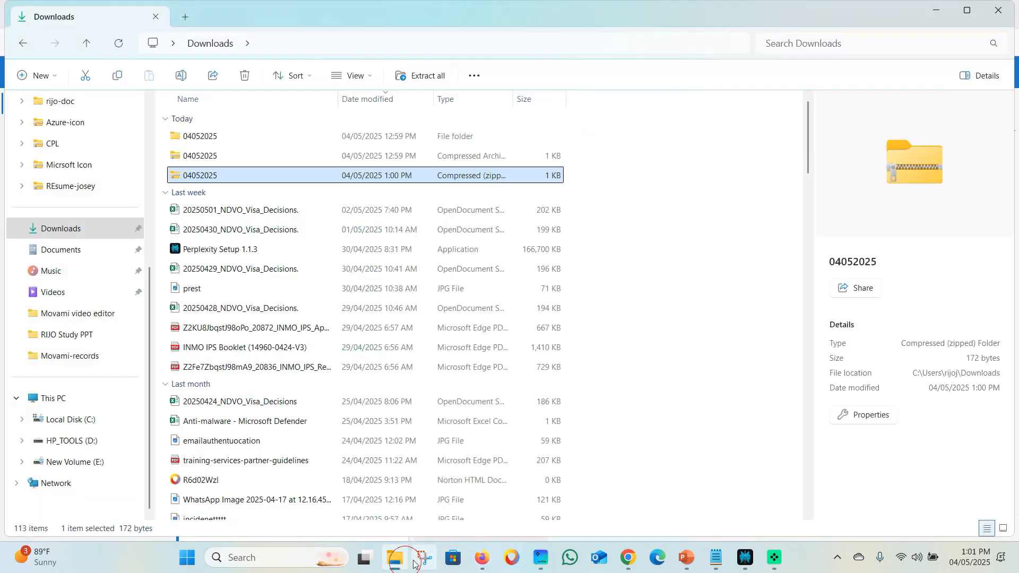
right_click(207, 174)
left_click(256, 442)
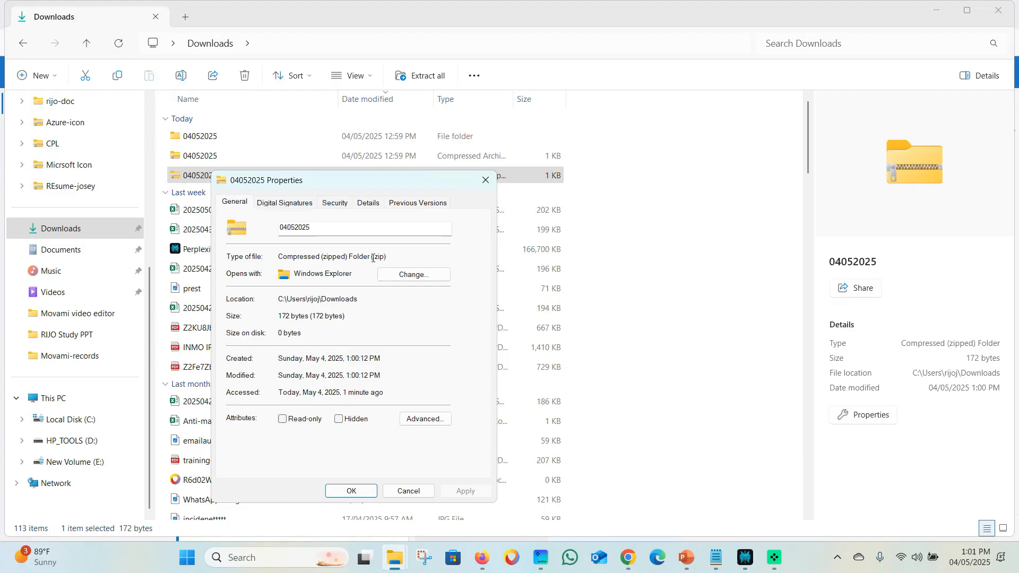
left_click_drag(386, 257, 371, 255)
key("ctrl+c")
left_click(475, 187)
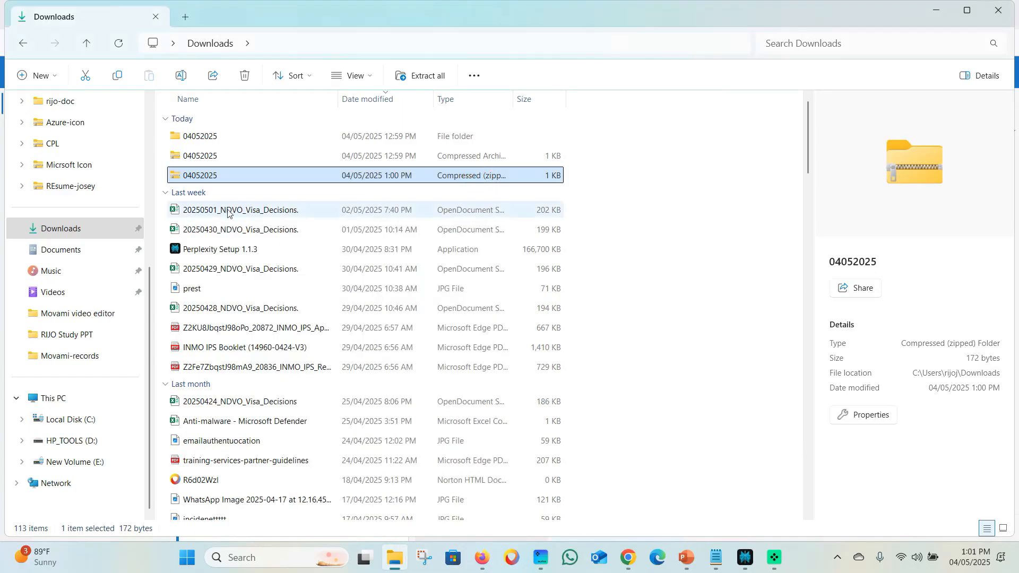
Rename the 04052025 compressed (zipped) folder in Downloads as "04052025- .zip)".
right_click(228, 183)
left_click(318, 175)
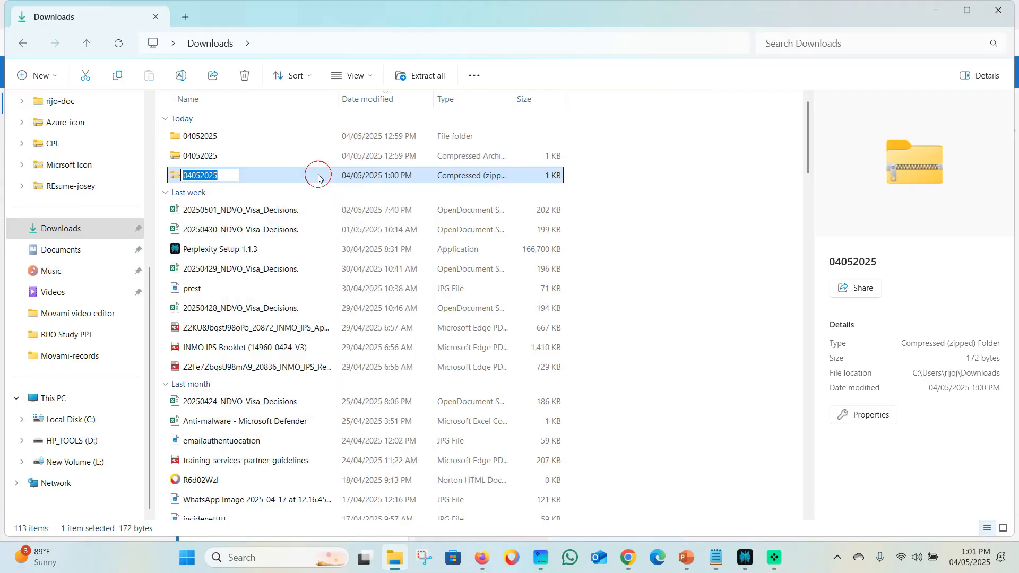
left_click(222, 173)
type("-")
key("ctrl+v")
left_click(224, 177)
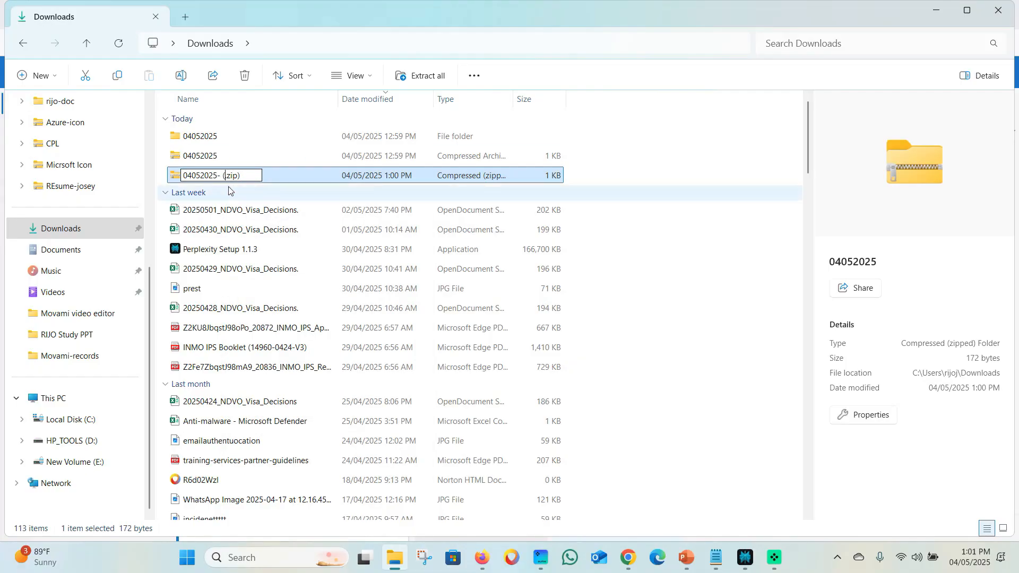
key("Delete")
key("Return")
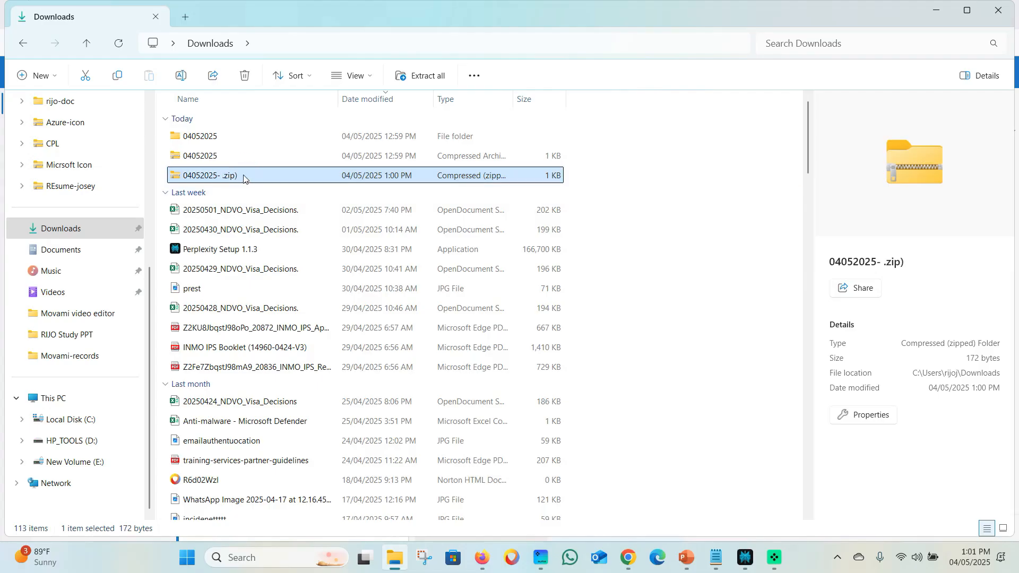
Check the file type of the 04052025 Compressed Archive Folder in its properties, highlight its extension and close the properties.
left_click(204, 156)
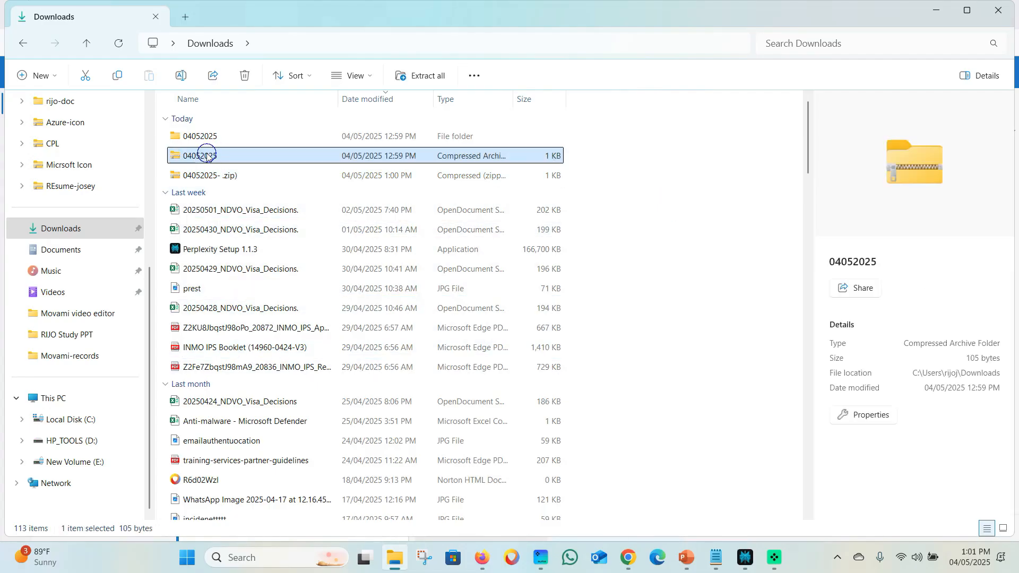
right_click(207, 155)
left_click(248, 471)
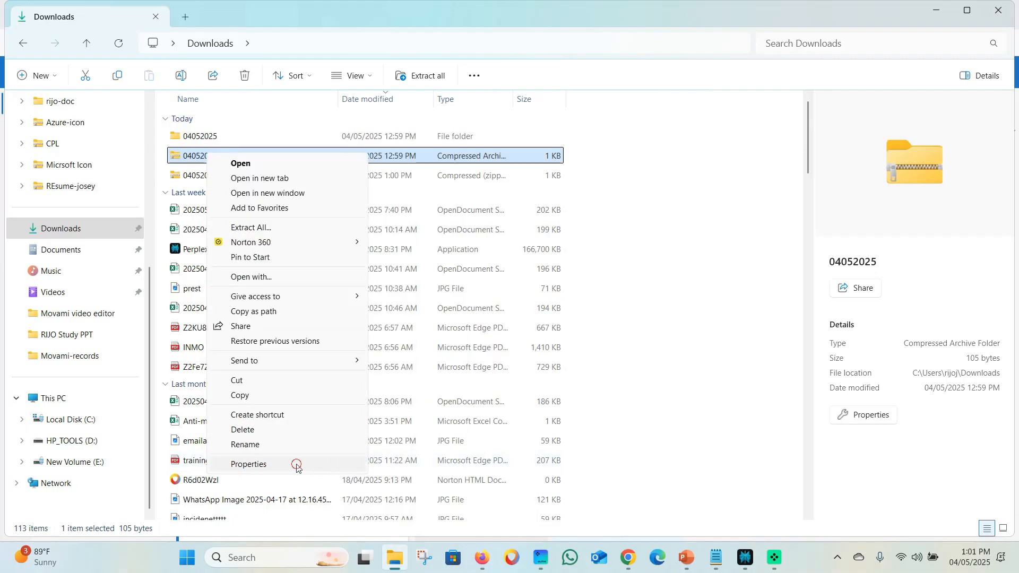
left_click(330, 462)
left_click_drag(369, 238, 396, 239)
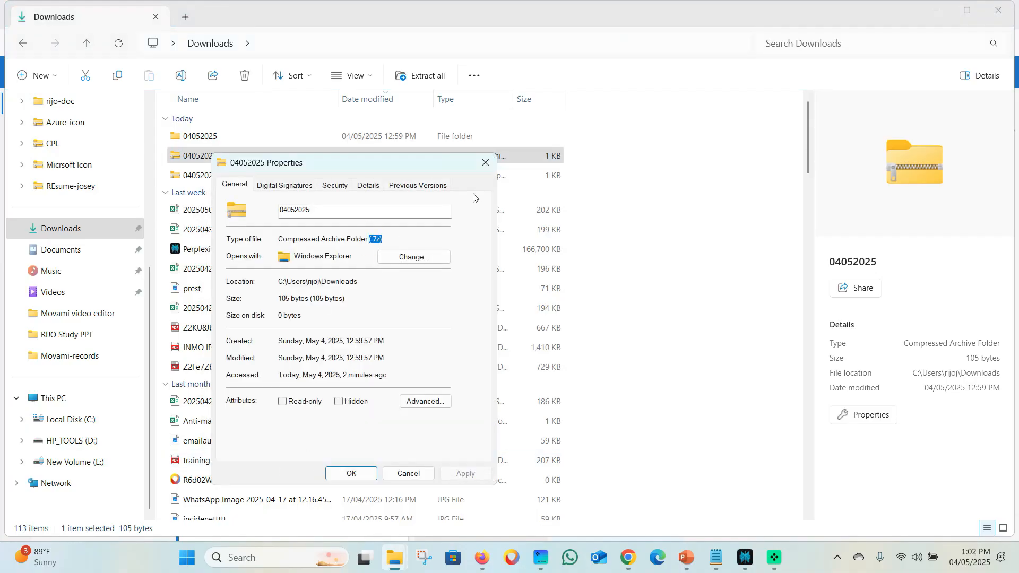
left_click(485, 164)
Rename the 04052025 Compressed Archive Folder as "04052025-.7z)".
right_click(237, 159)
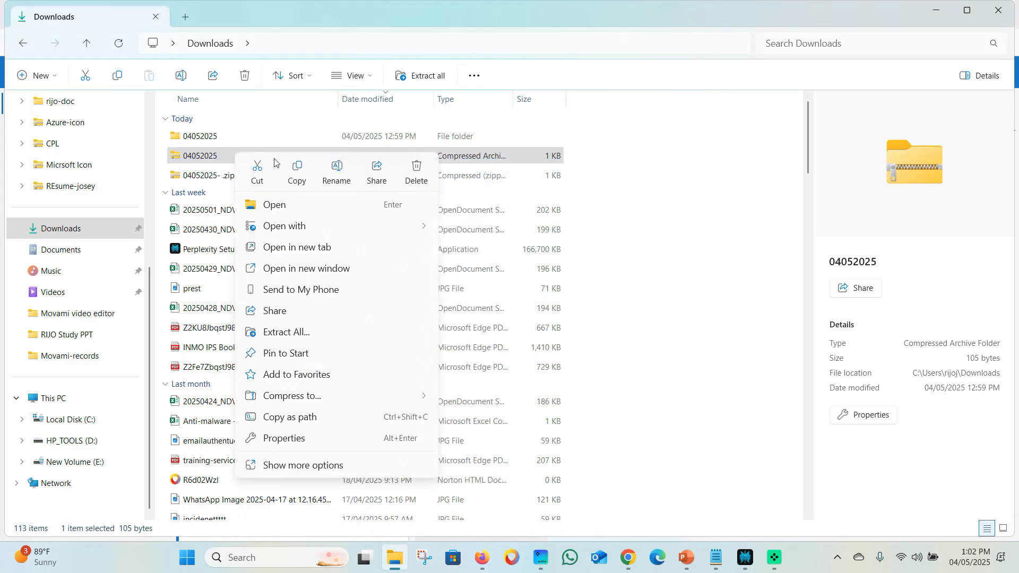
left_click(345, 187)
left_click(226, 156)
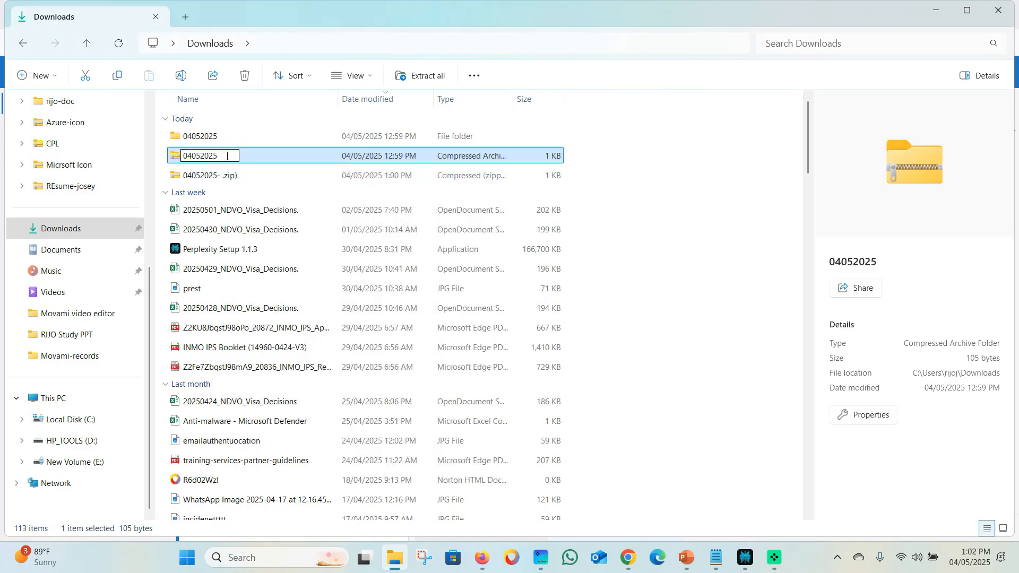
type("-")
type("(.7z)")
left_click(222, 156)
key("BackSpace")
left_click(708, 169)
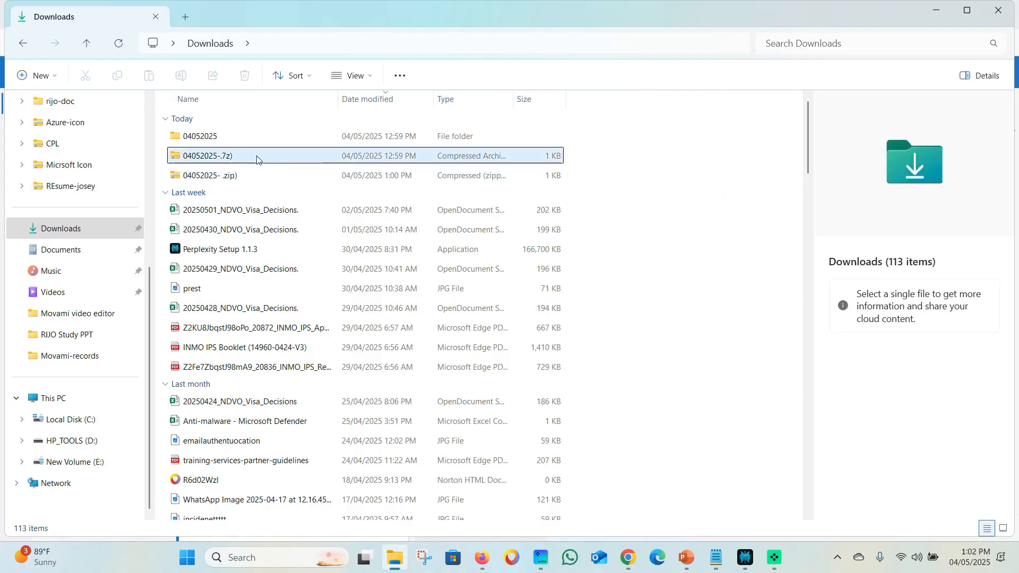
Switch to the Outlook draft in Firefox, attach "04052025- .zip)" from the Downloads folder and send the email.
left_click(628, 557)
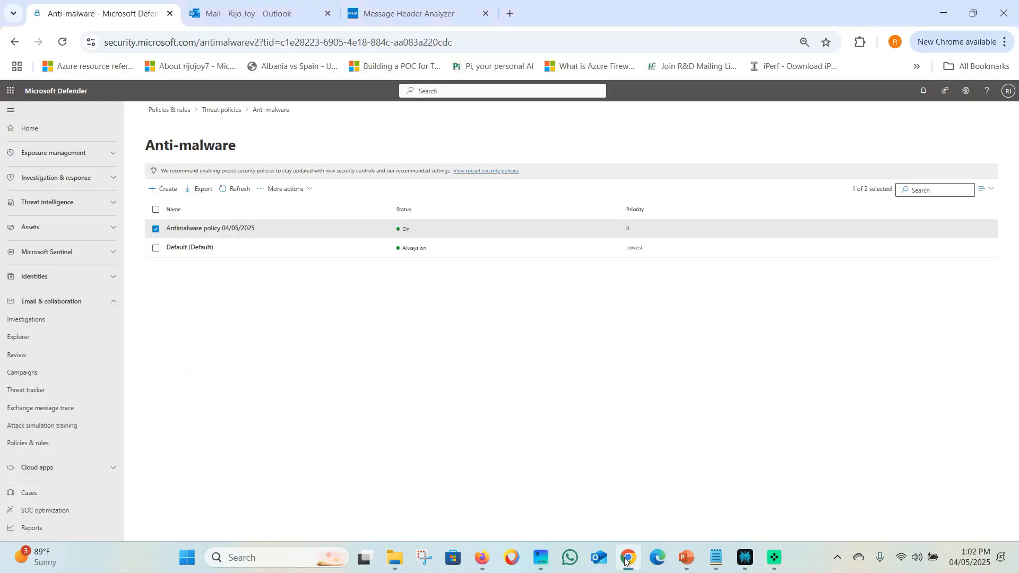
left_click(494, 560)
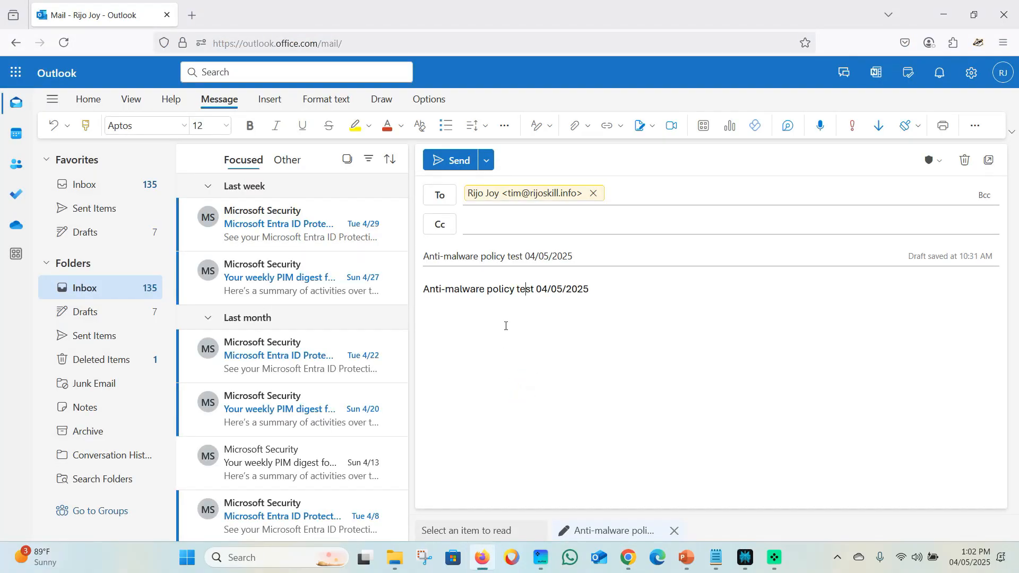
left_click(581, 129)
left_click(525, 154)
scroll(48, 169, "down", 10)
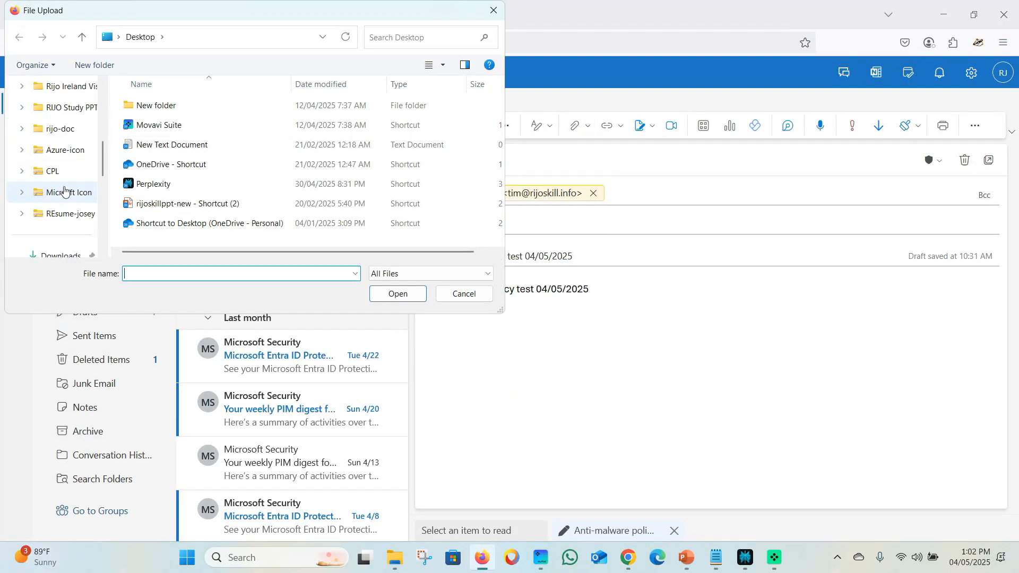
left_click(54, 192)
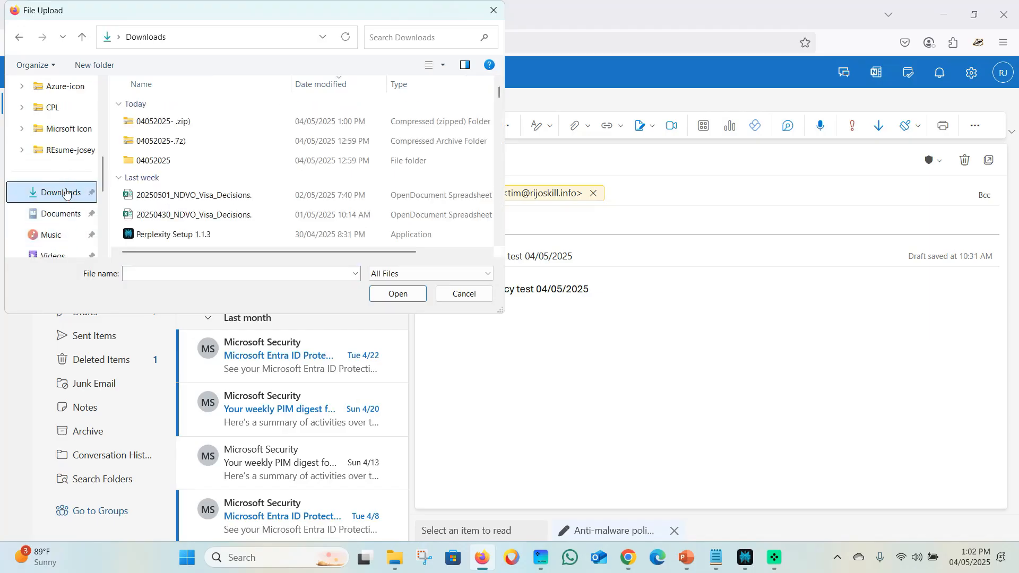
left_click(181, 121)
left_click(398, 294)
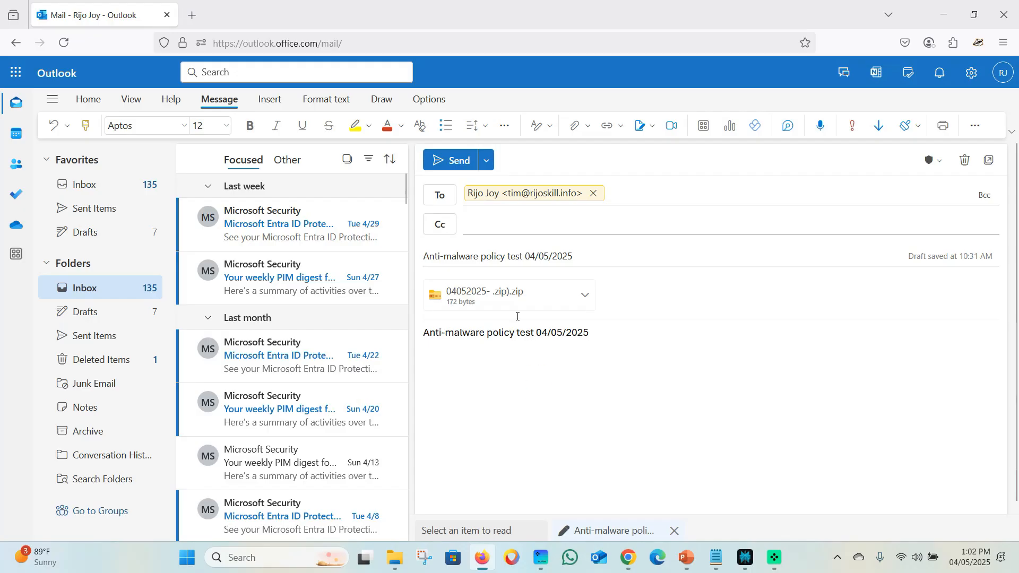
left_click(458, 169)
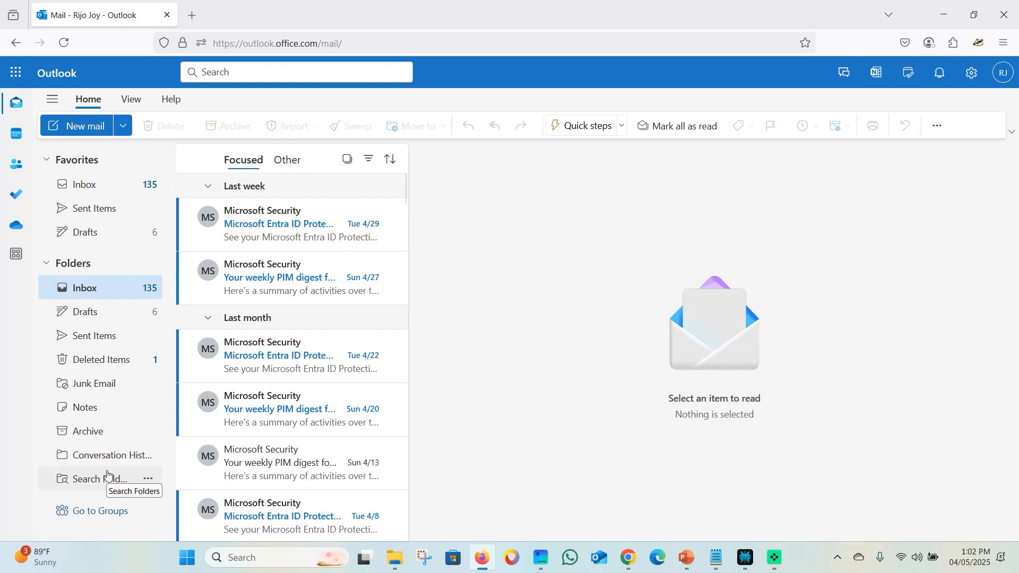
Start a new email to the covered user's address with the subject "7zip -antimalware".
left_click(72, 184)
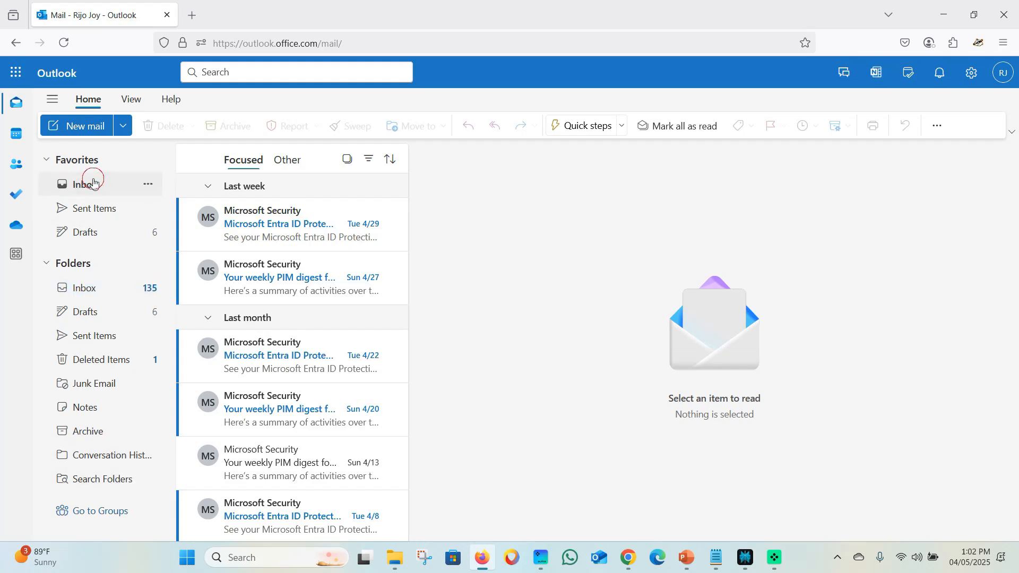
left_click(74, 133)
left_click(489, 200)
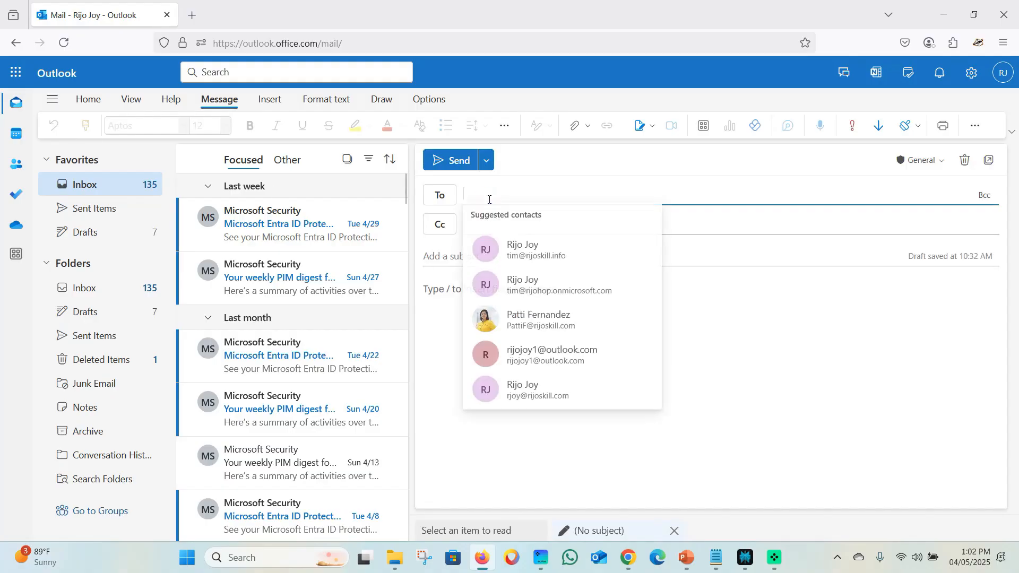
type("Lidi")
left_click_drag(486, 198, 463, 203)
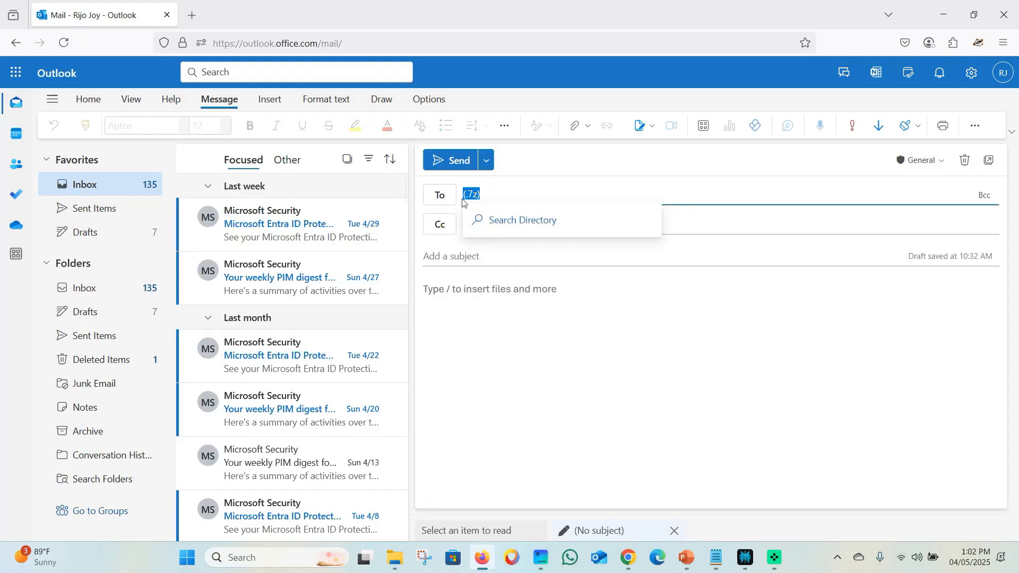
key("BackSpace")
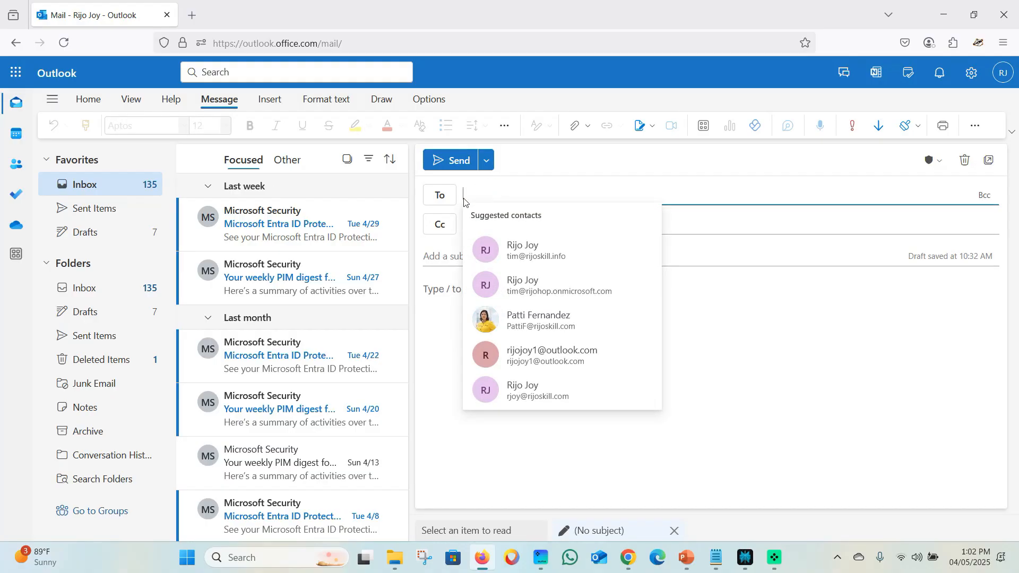
left_click(589, 257)
left_click(491, 252)
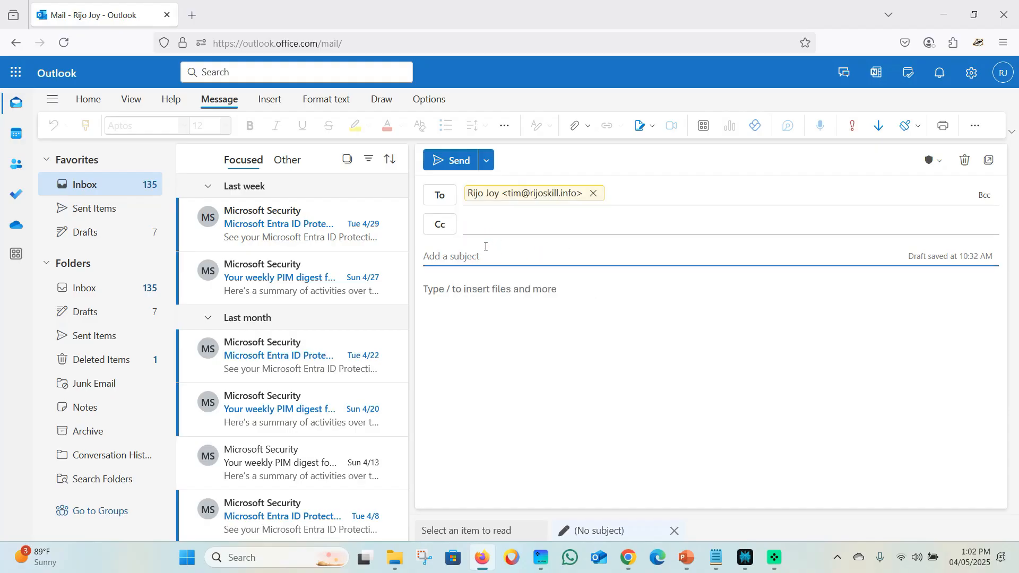
type("7zip -antimalware")
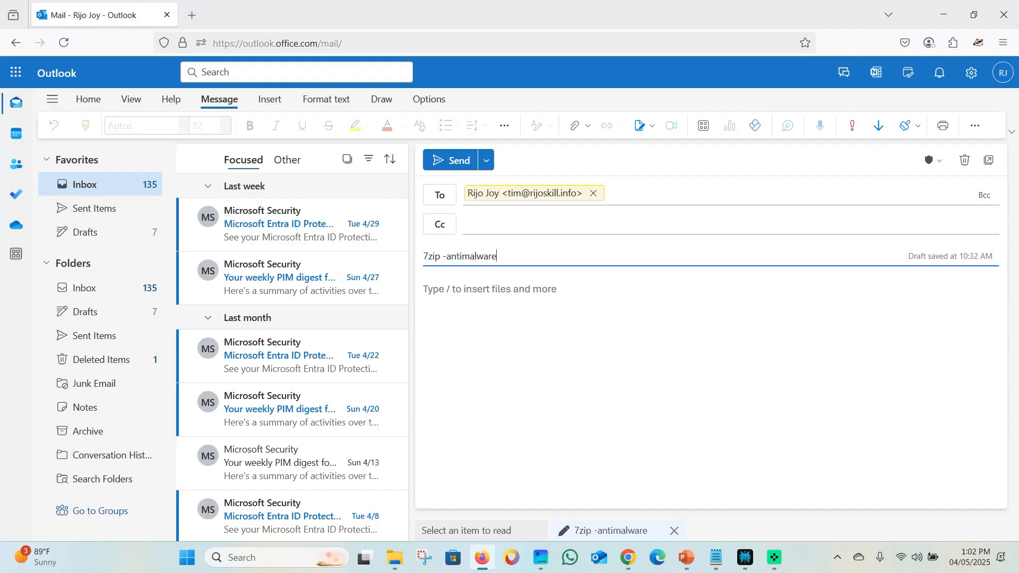
Attach the "04052025-.7z)" archive from the Downloads folder to the new email.
left_click(540, 319)
left_click(575, 126)
left_click(543, 151)
left_click(172, 140)
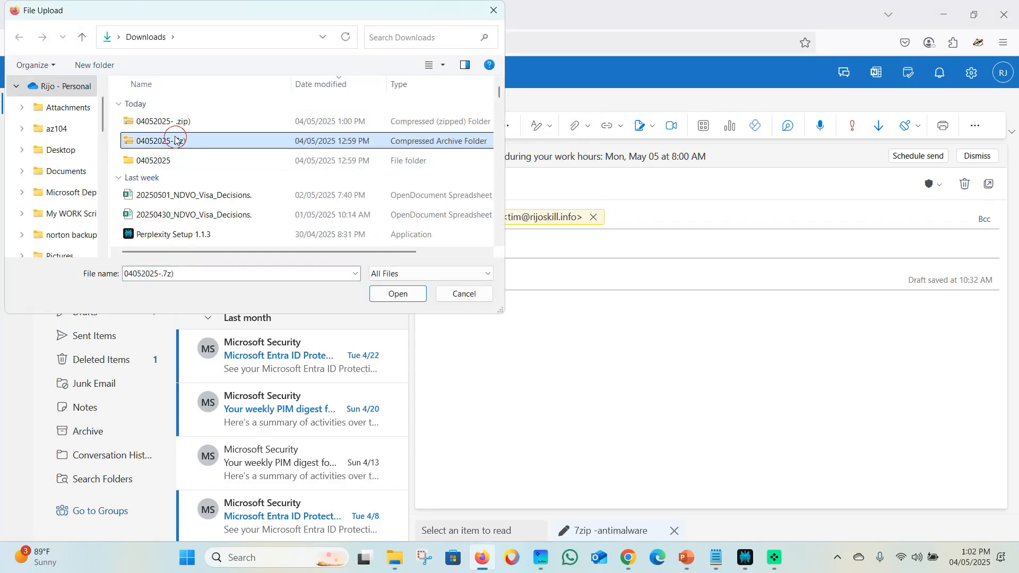
left_click(374, 294)
Copy the subject "7zip -antimalware" into the message body and send the email.
left_click_drag(517, 282, 404, 273)
key("ctrl+c")
left_click(491, 356)
key("ctrl+v")
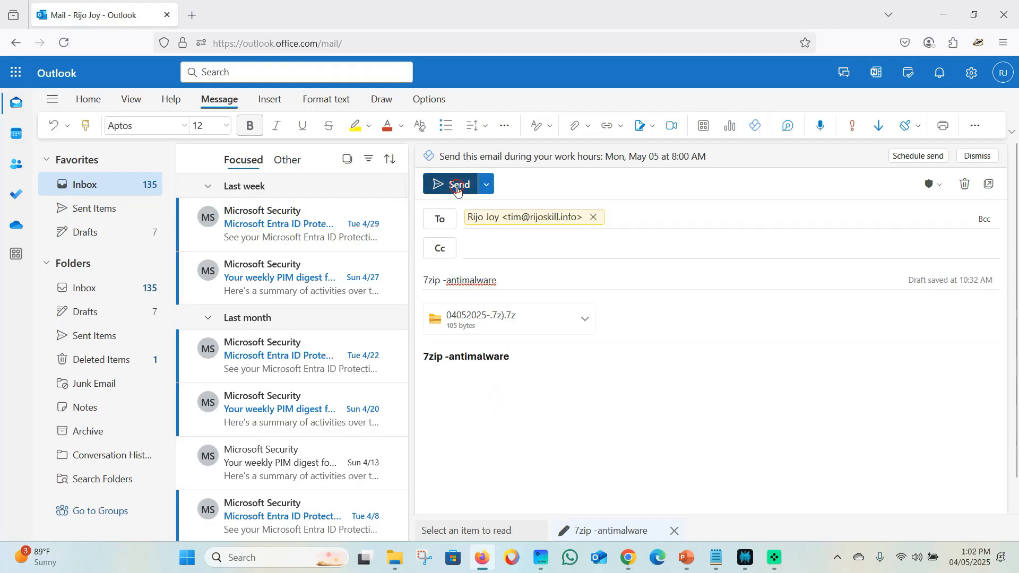
left_click(454, 184)
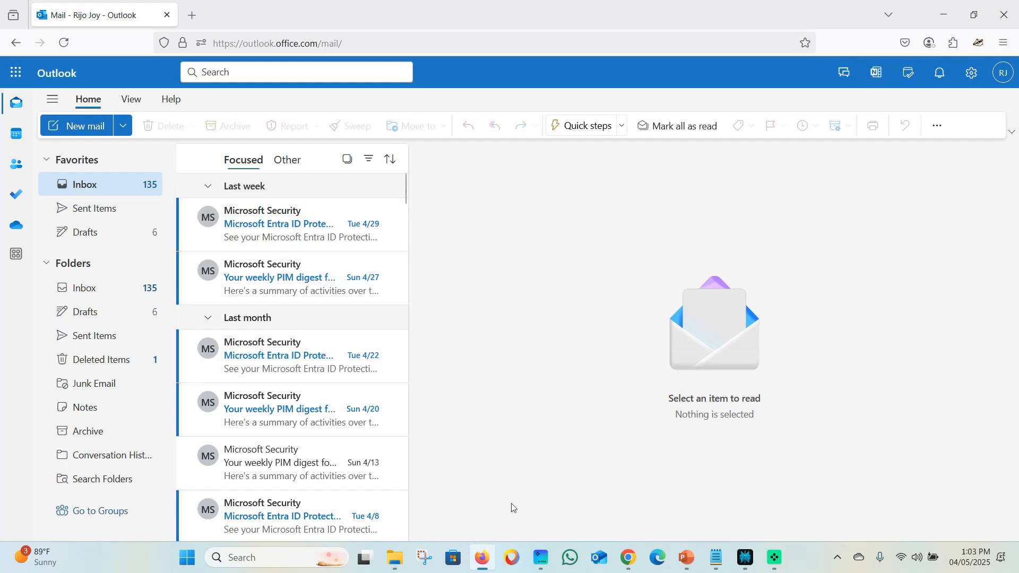
Switch to Microsoft Defender in Chrome, check the signed-in account and open the email Explorer.
left_click(628, 557)
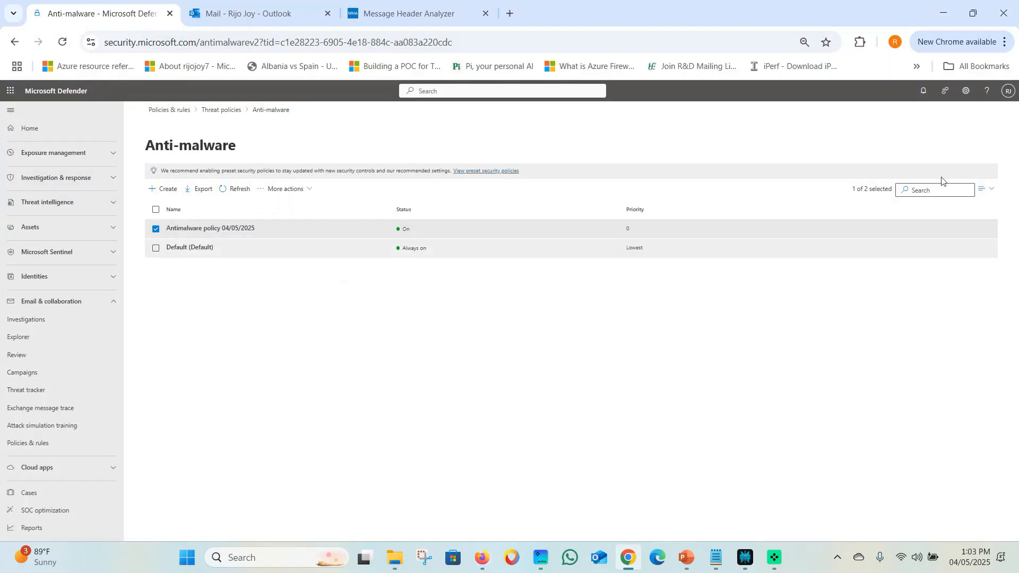
left_click(1006, 92)
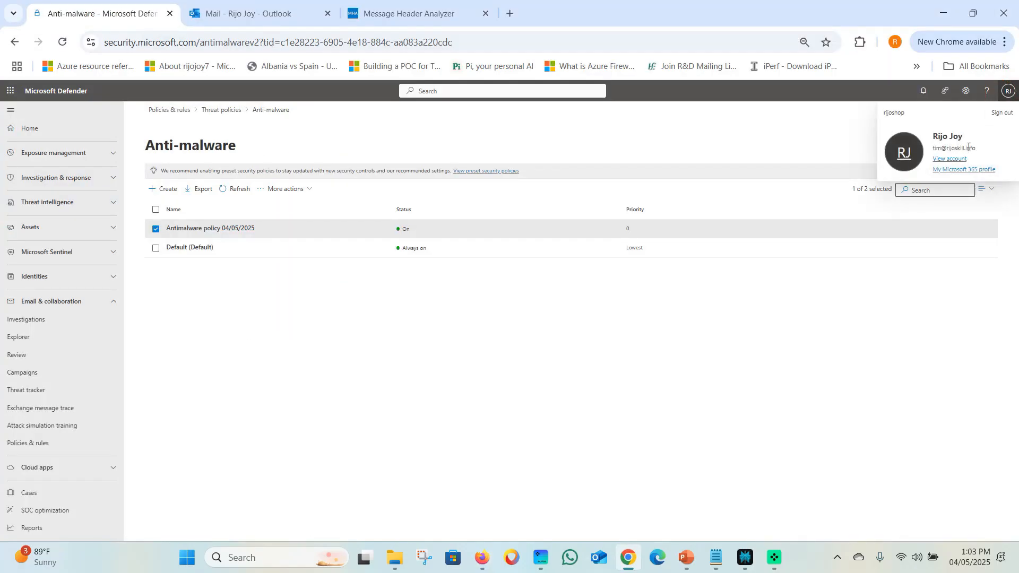
left_click(662, 322)
left_click(44, 336)
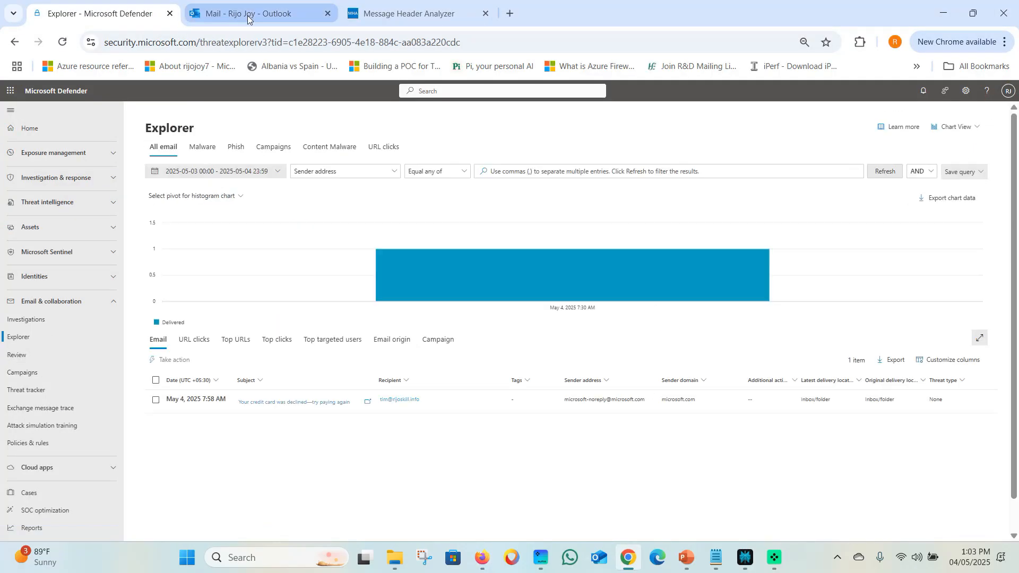
Open the 1:02 PM undeliverable message in the recipient's Outlook inbox and check its subject and sender against the signed-in account.
left_click(247, 13)
left_click(85, 208)
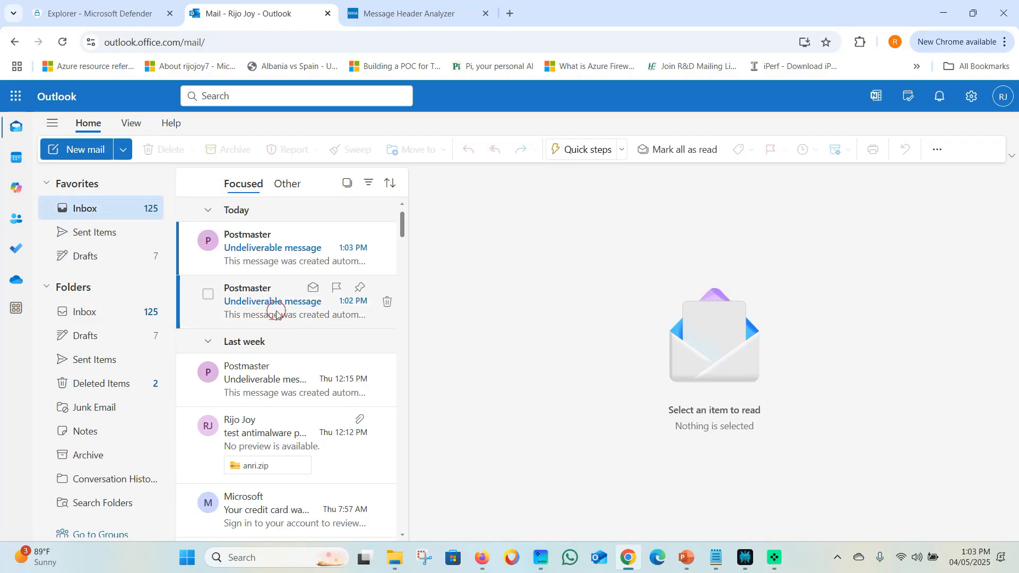
left_click(297, 317)
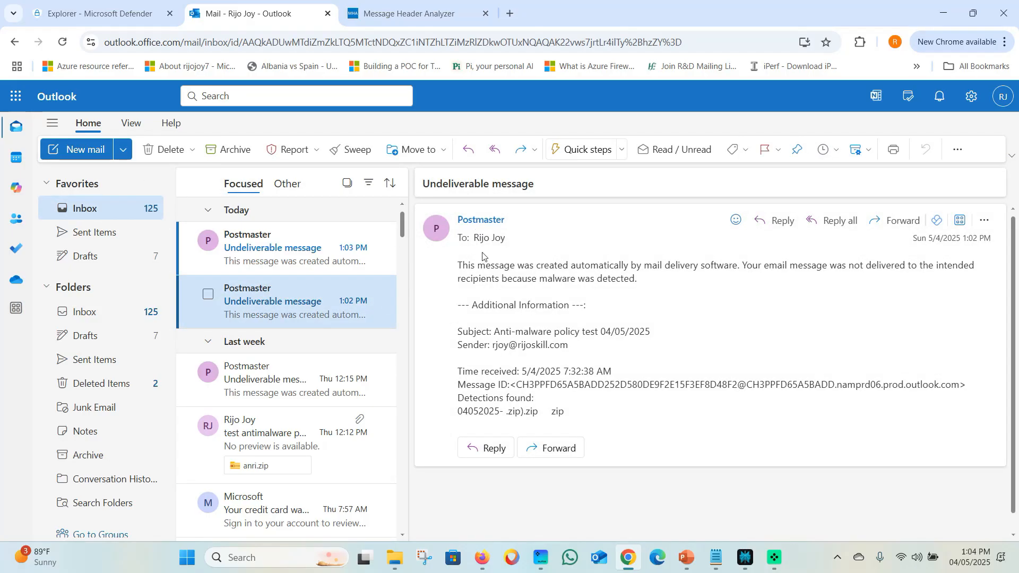
left_click_drag(501, 332, 651, 333)
left_click_drag(494, 346, 568, 345)
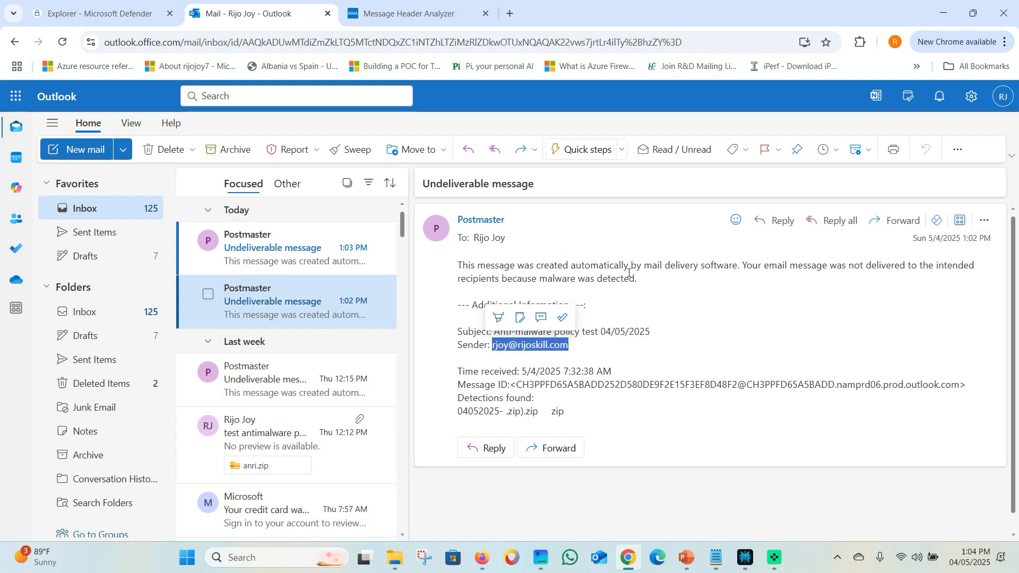
left_click(1003, 96)
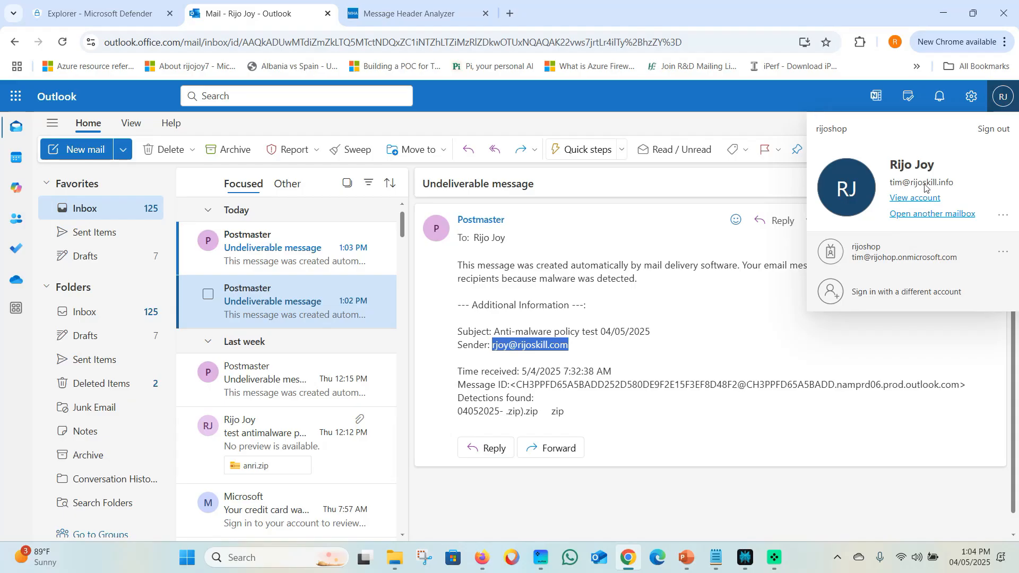
left_click(538, 326)
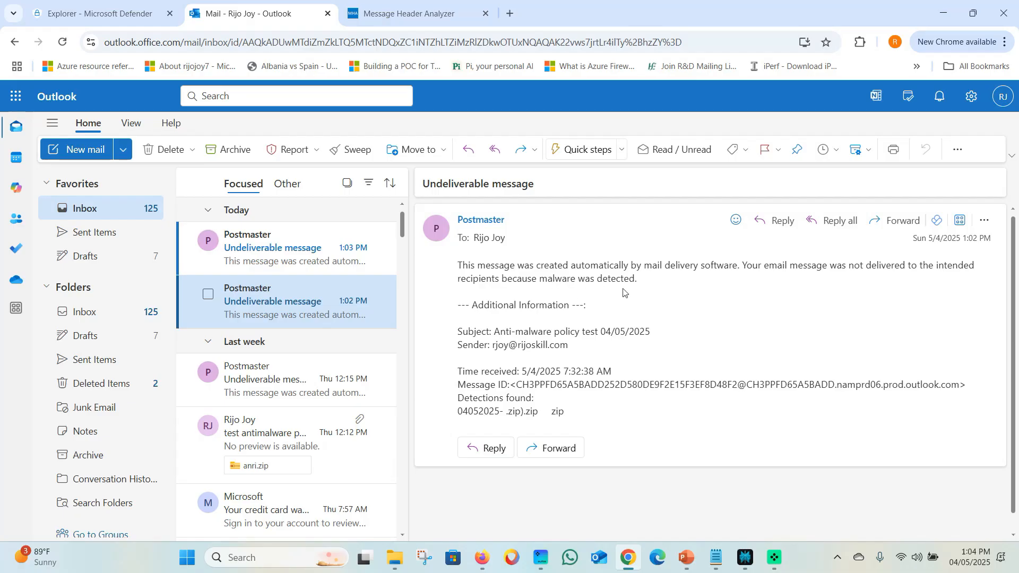
Compare the 1:03 PM undeliverable message with the 1:02 PM one and check the mailbox's signed-in account.
left_click(359, 268)
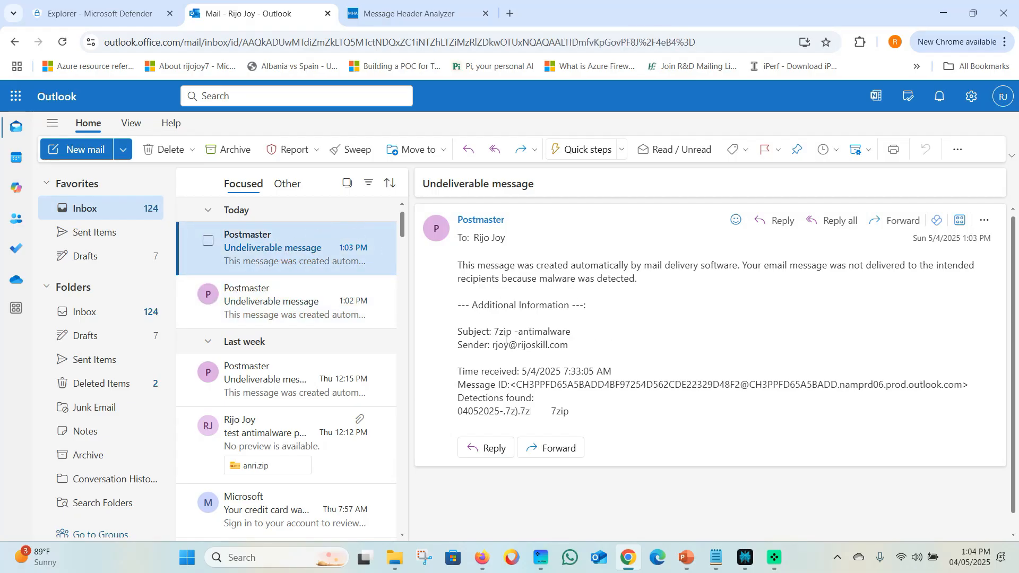
left_click(304, 300)
left_click(284, 258)
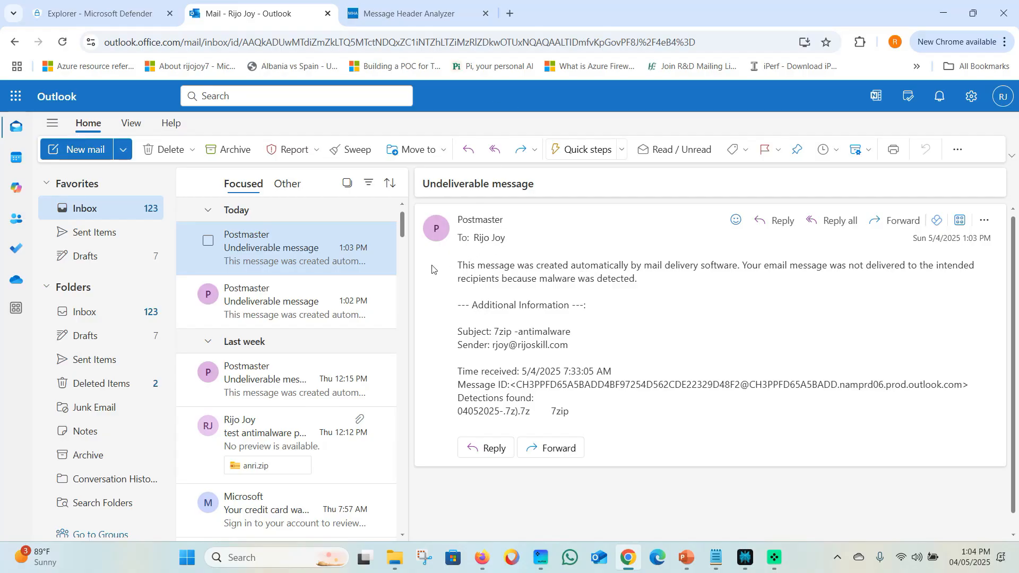
left_click(1007, 103)
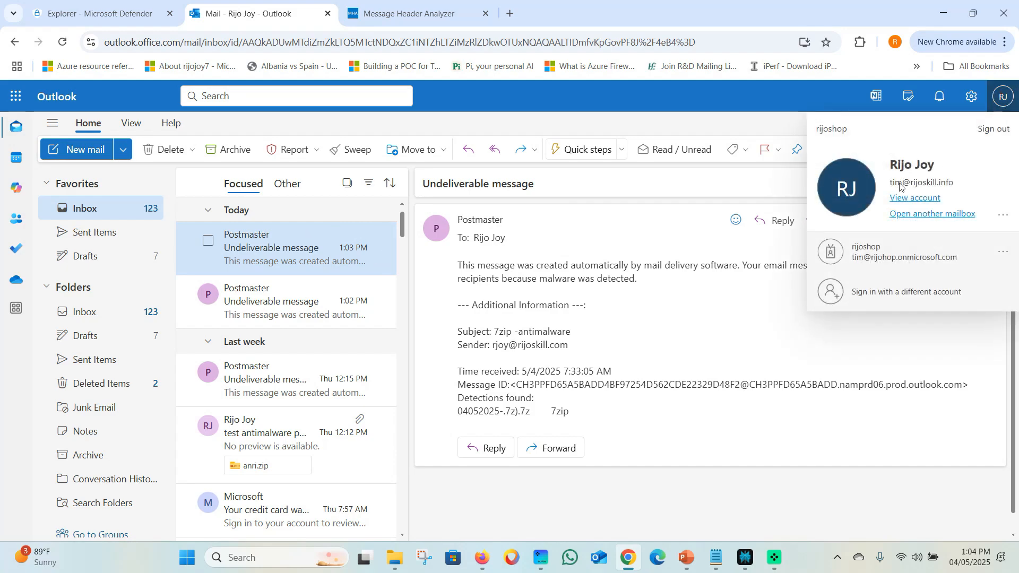
Dismiss the Outlook account details, switch to the Microsoft Defender Explorer and refresh its email results.
left_click(584, 359)
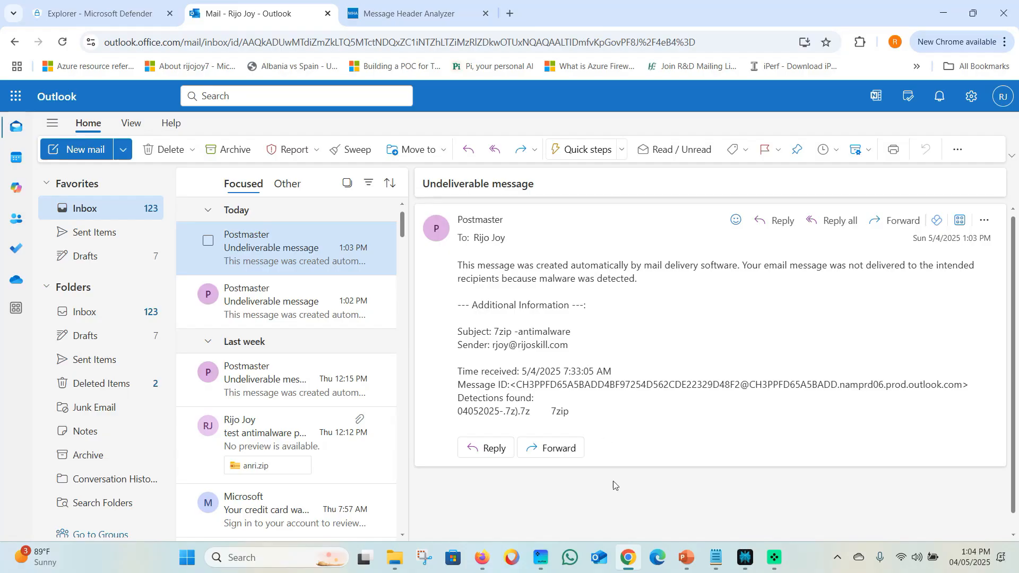
left_click(93, 13)
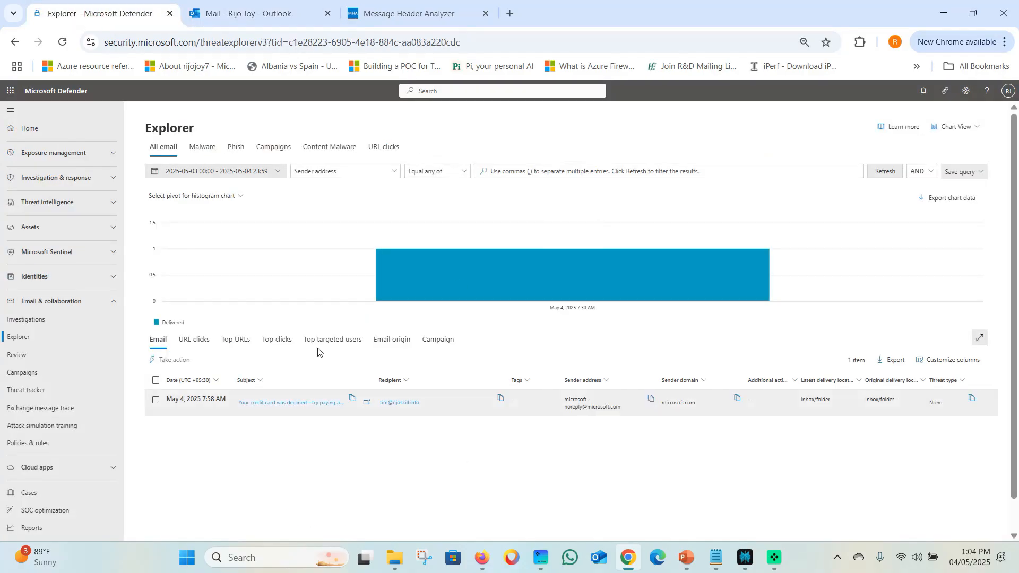
left_click(883, 170)
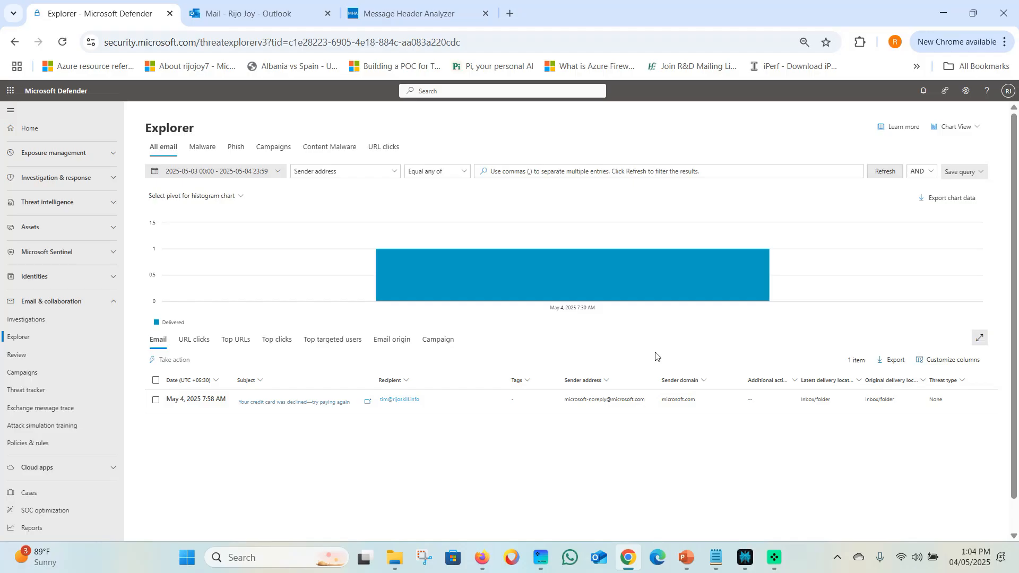
left_click(834, 565)
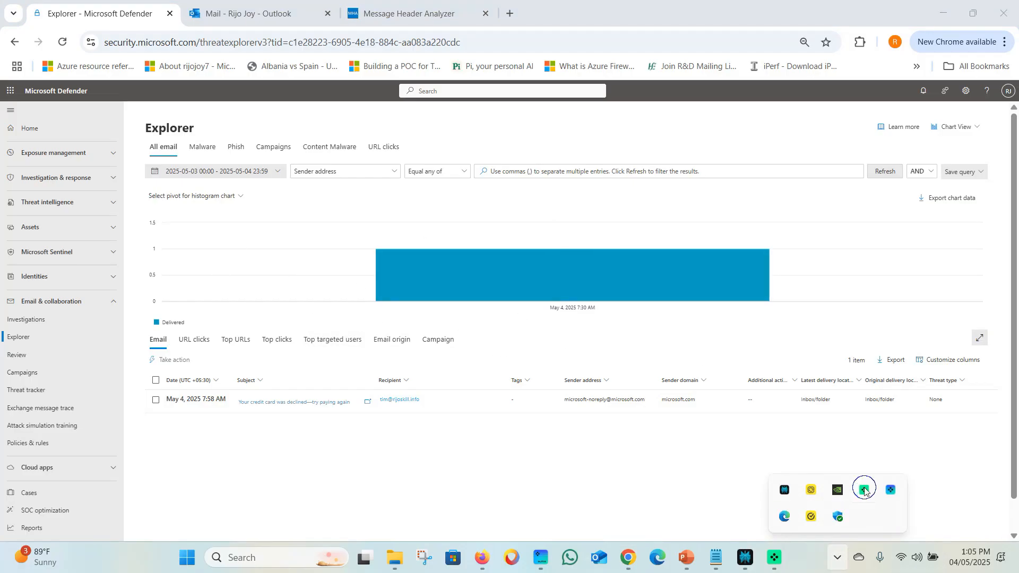
right_click(864, 489)
left_click(902, 447)
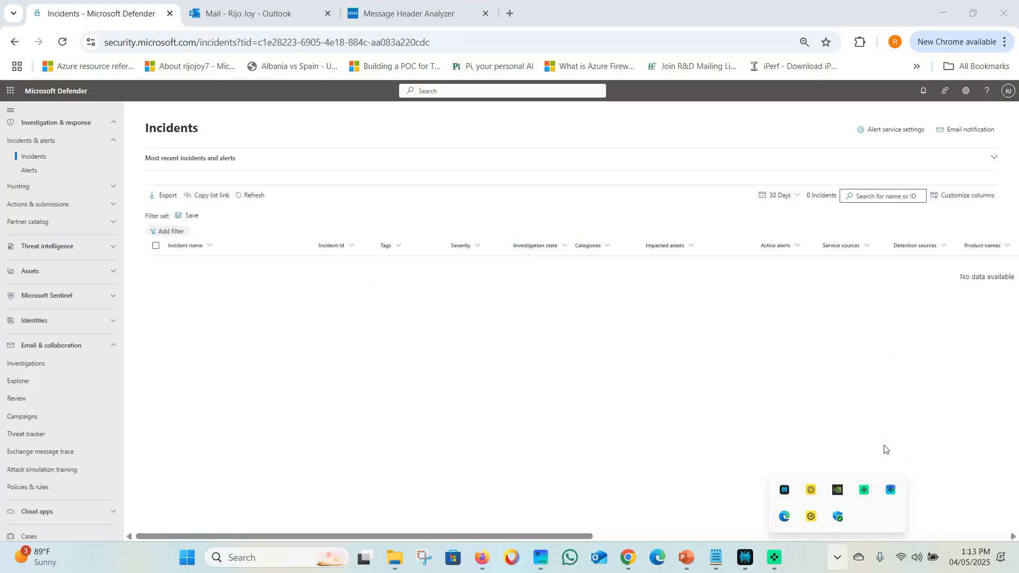
left_click(838, 557)
left_click(837, 558)
left_click(620, 426)
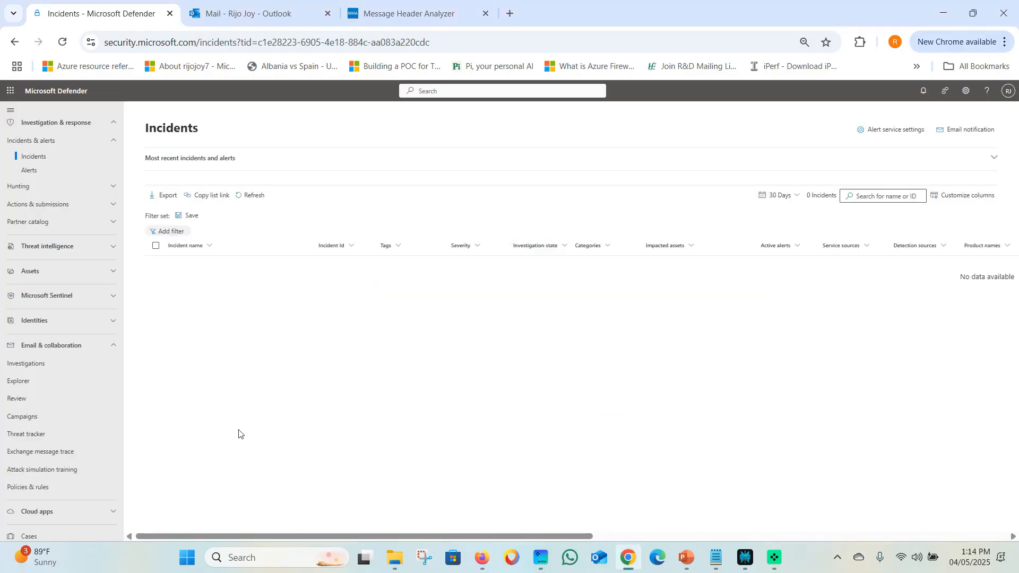
Open the email Explorer and compare the delivery locations of the "7zip -antimalware" and "Anti-malware policy test 04/05/2025" messages.
left_click(27, 382)
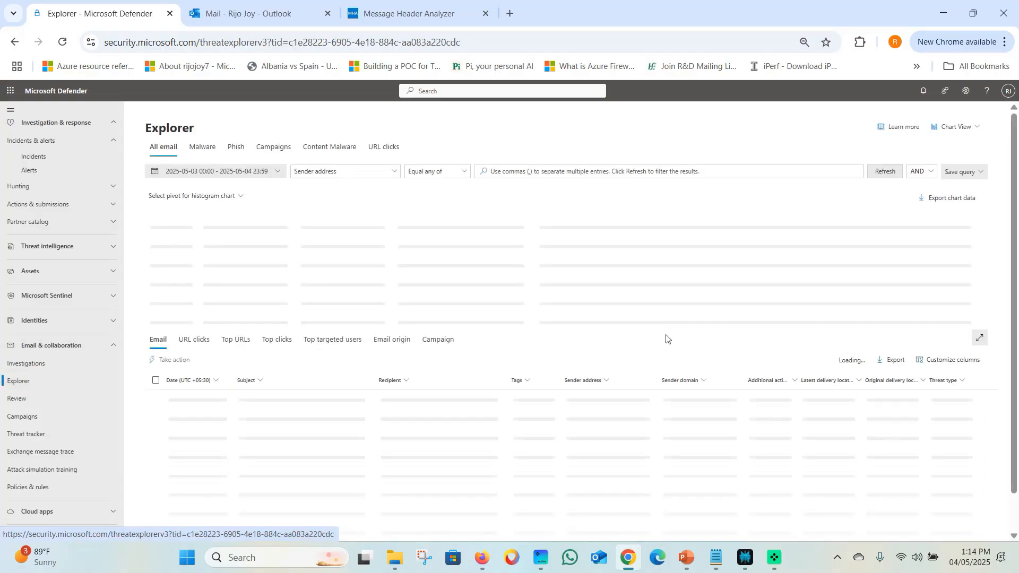
mouse_move(810, 280)
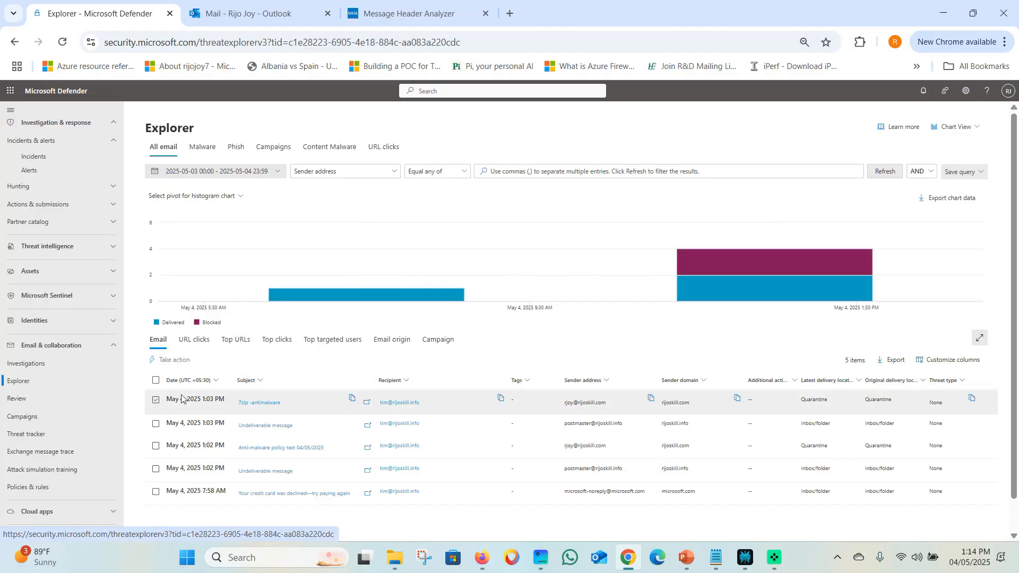
left_click(155, 400)
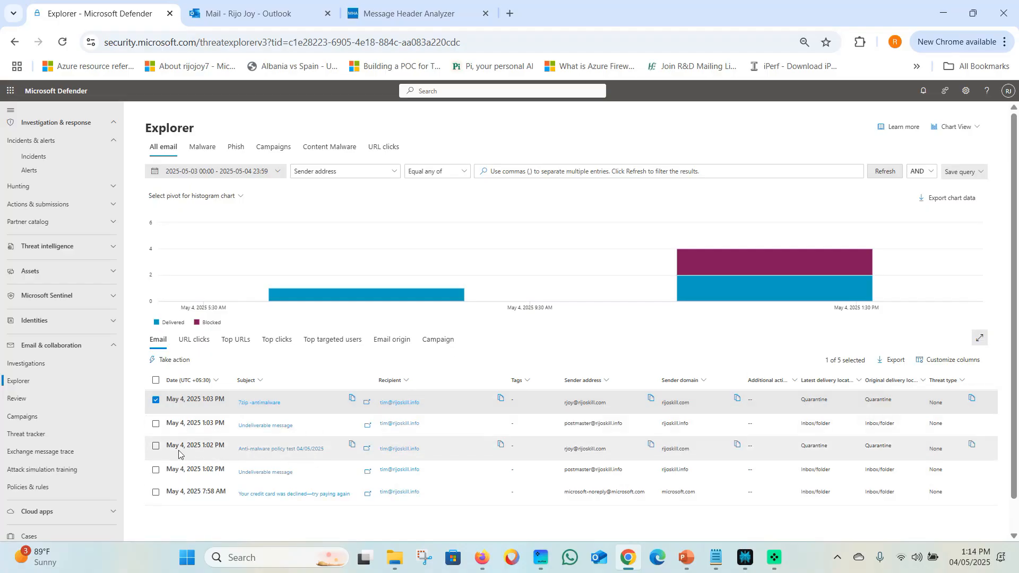
left_click(156, 446)
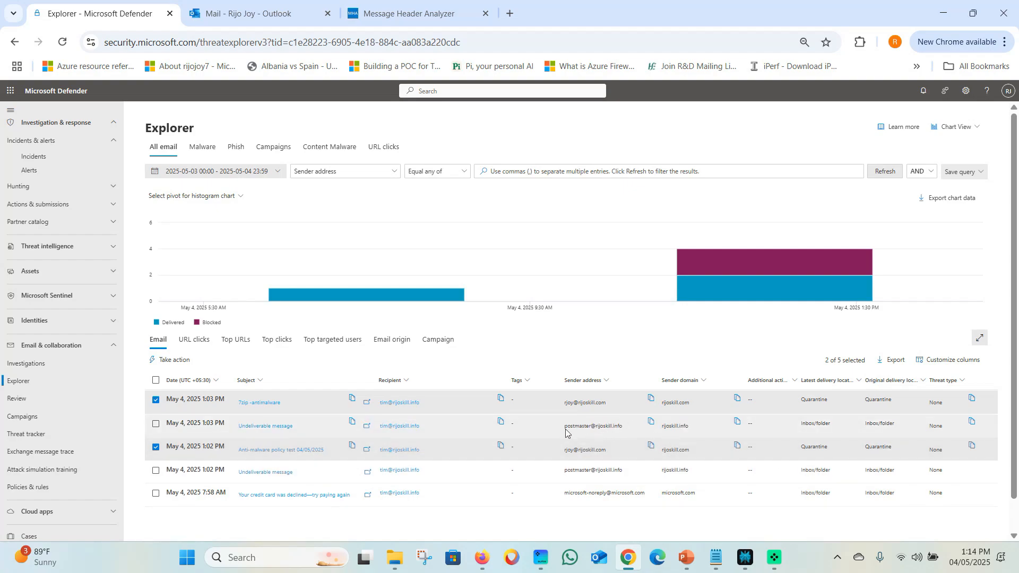
left_click(154, 446)
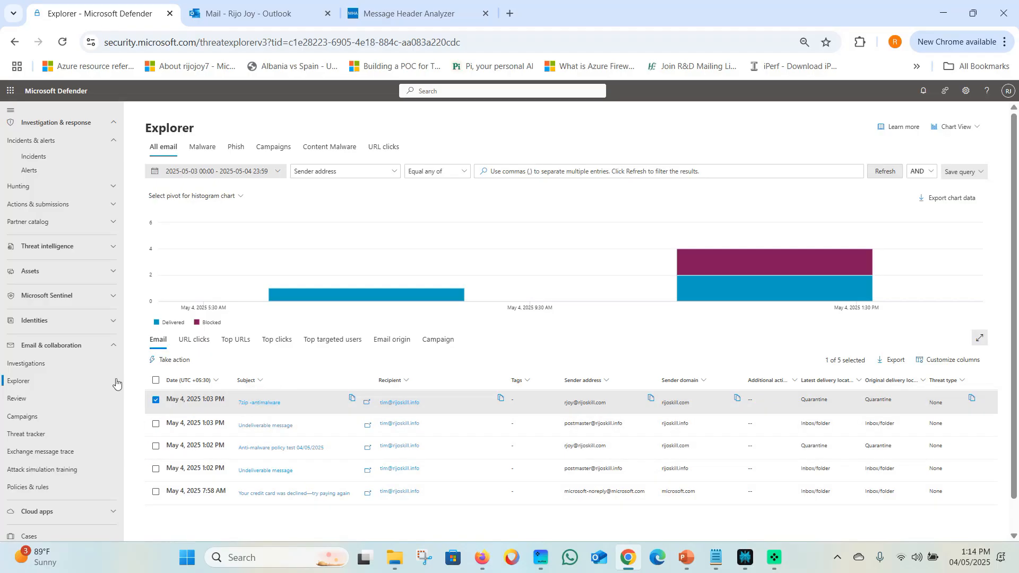
Open the email quarantine under Review and check the quarantine reason of the two May 4, 2025 messages.
left_click(15, 402)
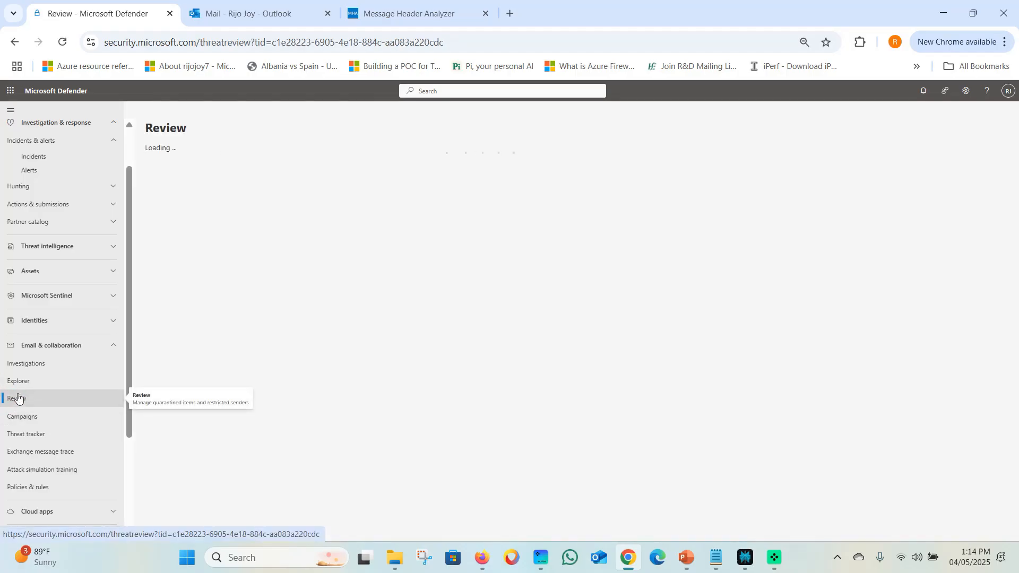
left_click(415, 204)
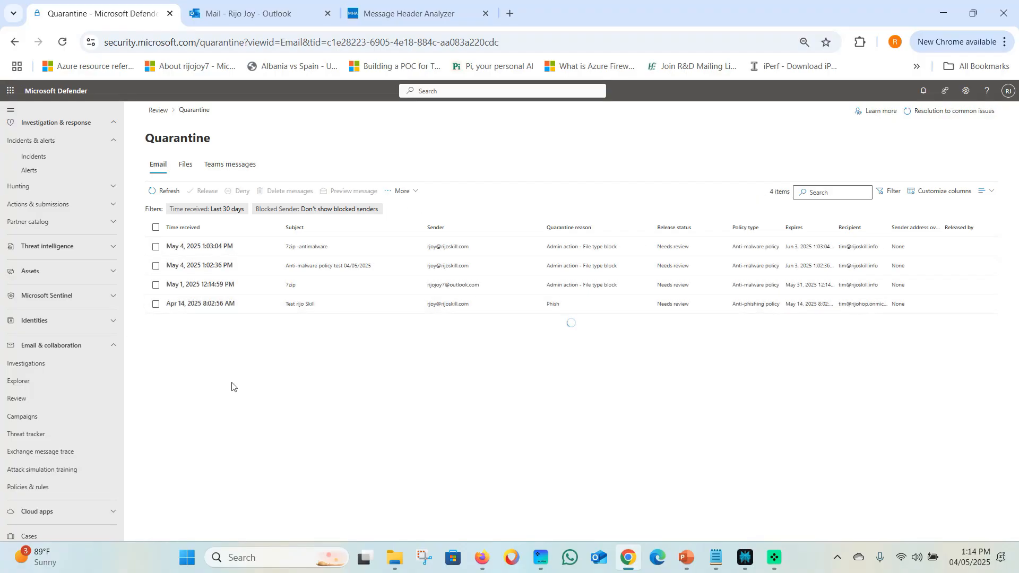
left_click(156, 246)
left_click(155, 265)
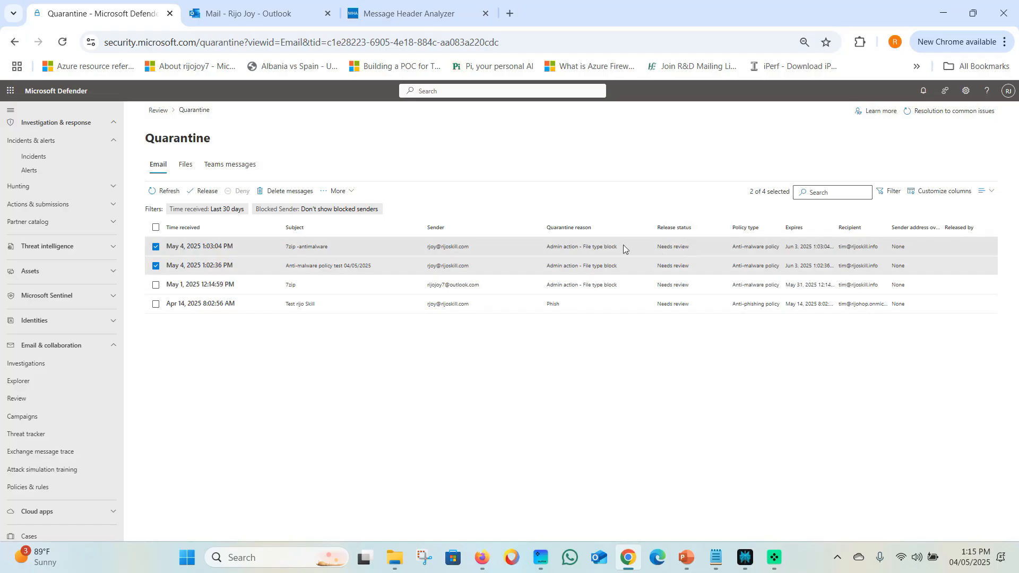
left_click(155, 265)
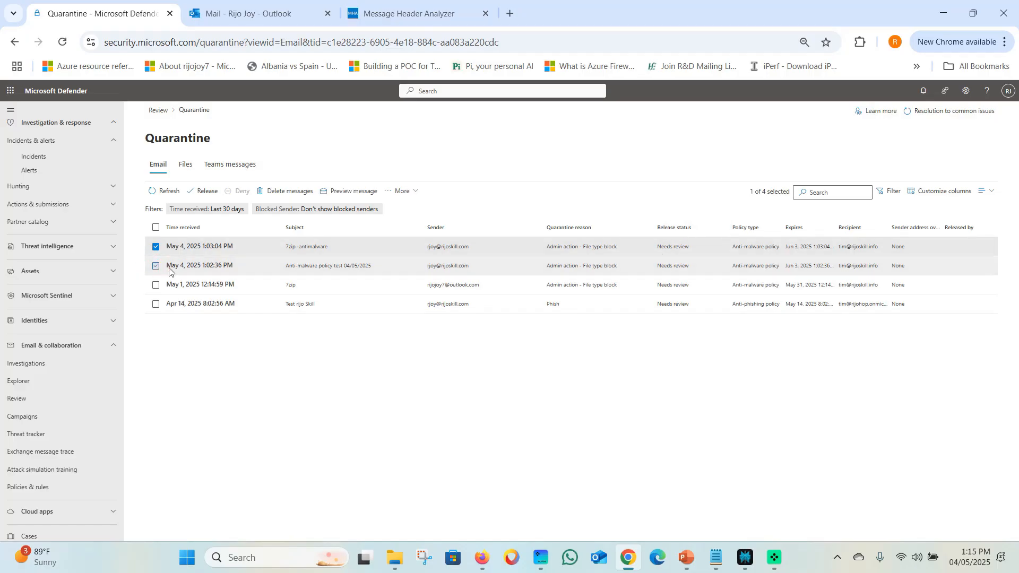
Open the quarantined "7zip -antimalware" message's details and examine its policy name, attachment and primary override source.
left_click(197, 248)
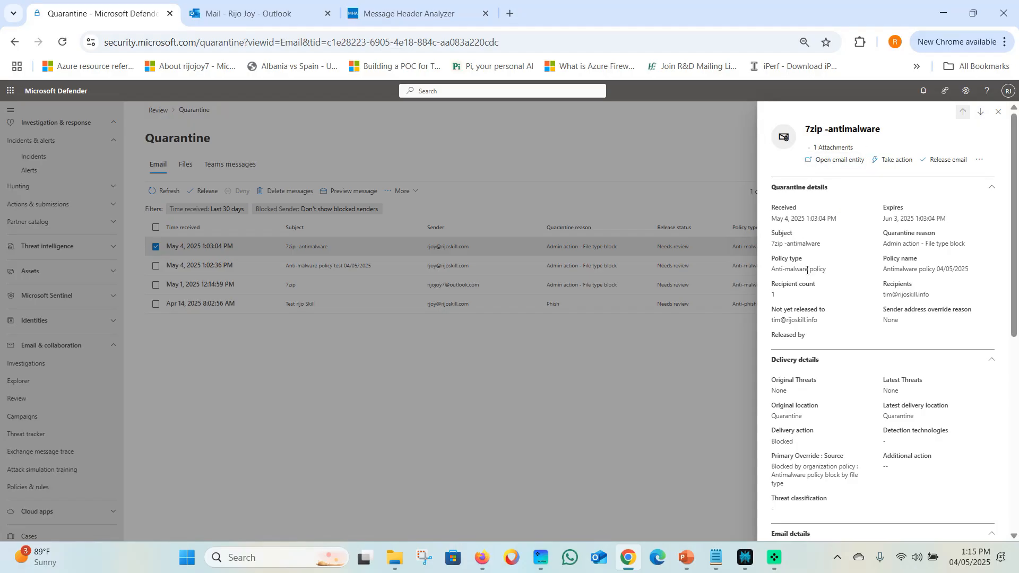
scroll(816, 300, "down", 10)
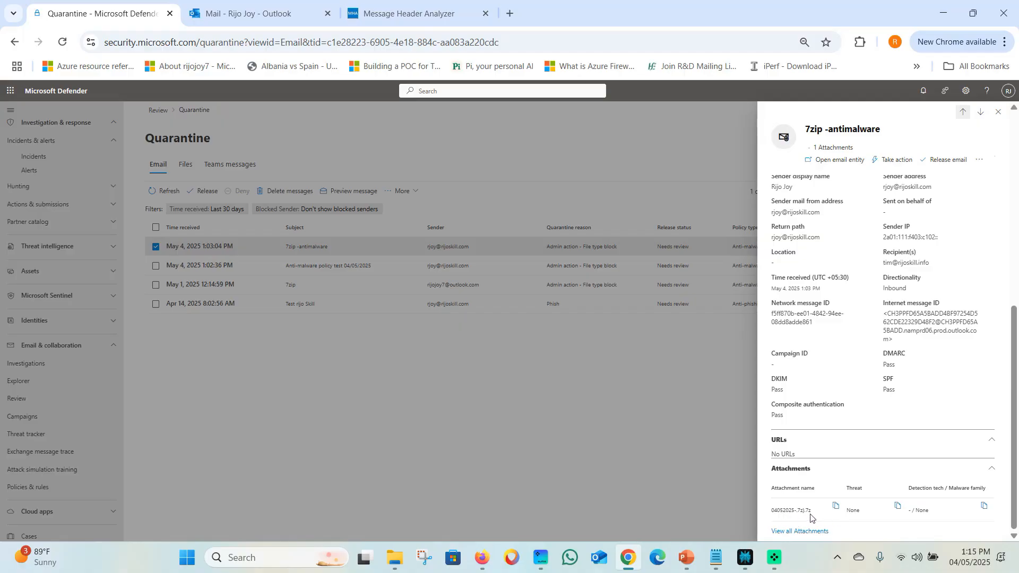
scroll(889, 407, "up", 3)
scroll(889, 403, "up", 5)
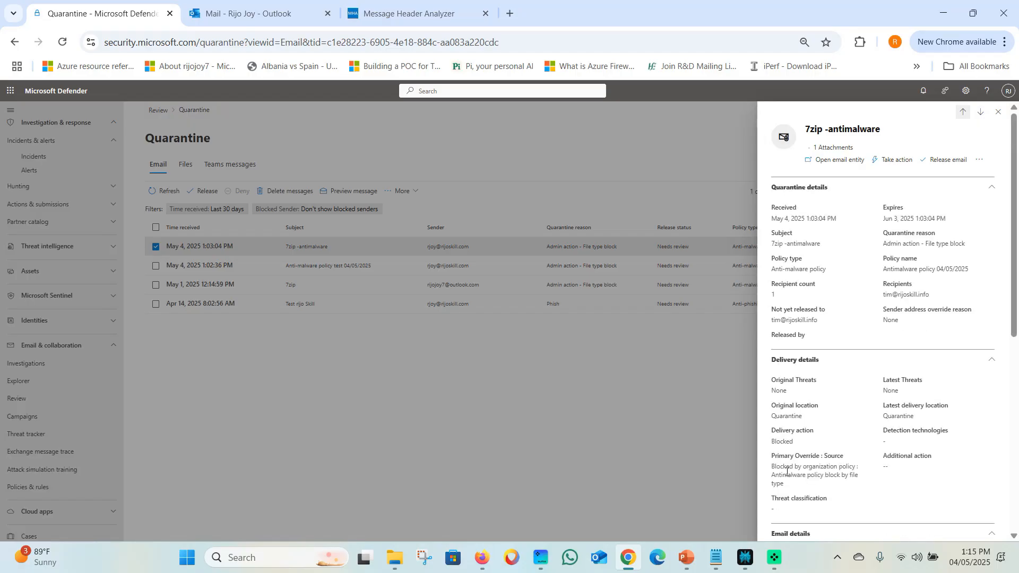
left_click_drag(770, 471, 857, 468)
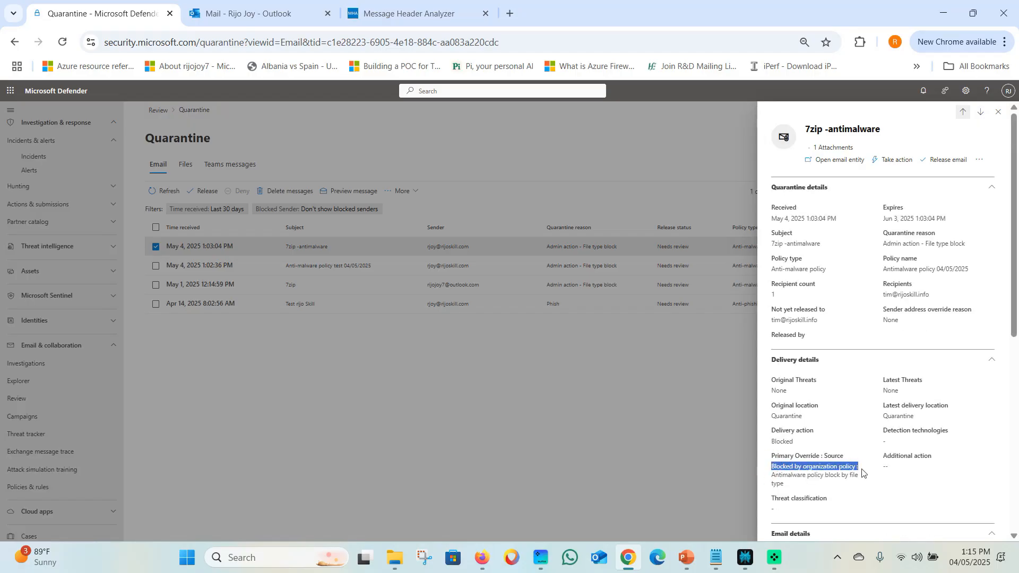
left_click(775, 477)
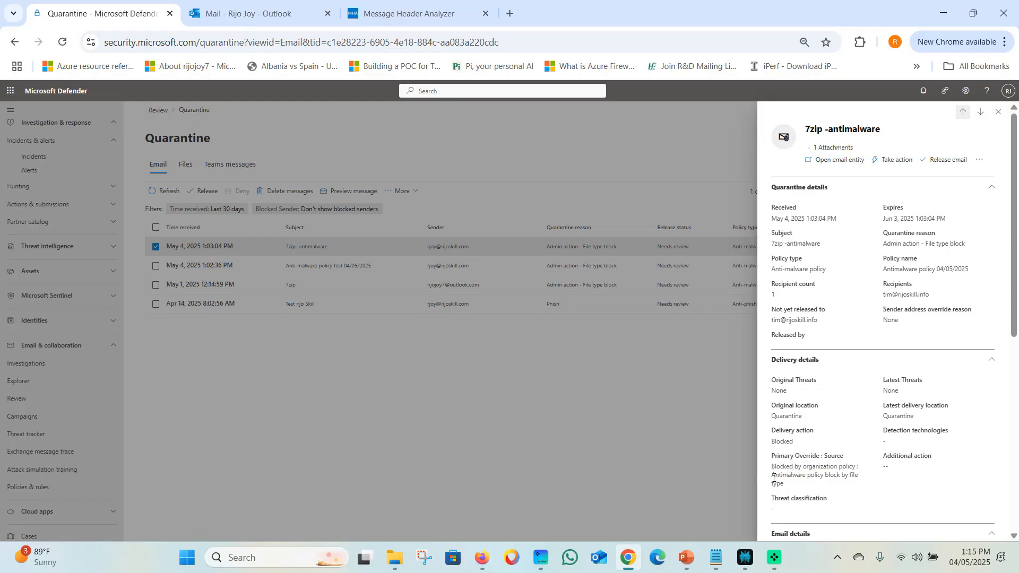
mouse_move(773, 478)
left_mouse_down()
mouse_move(859, 476)
mouse_move(862, 485)
mouse_move(782, 485)
left_mouse_up()
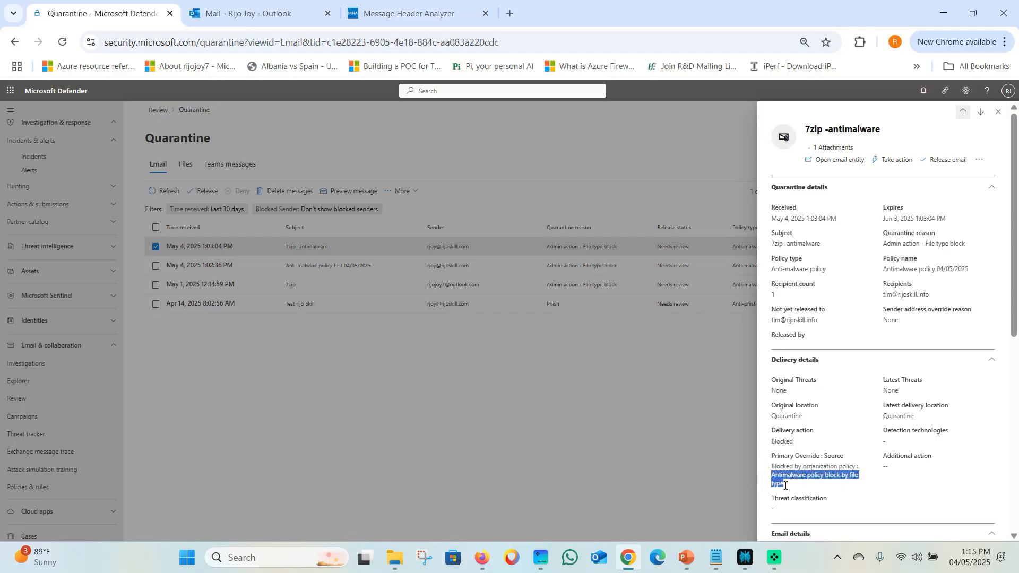
left_click(773, 467)
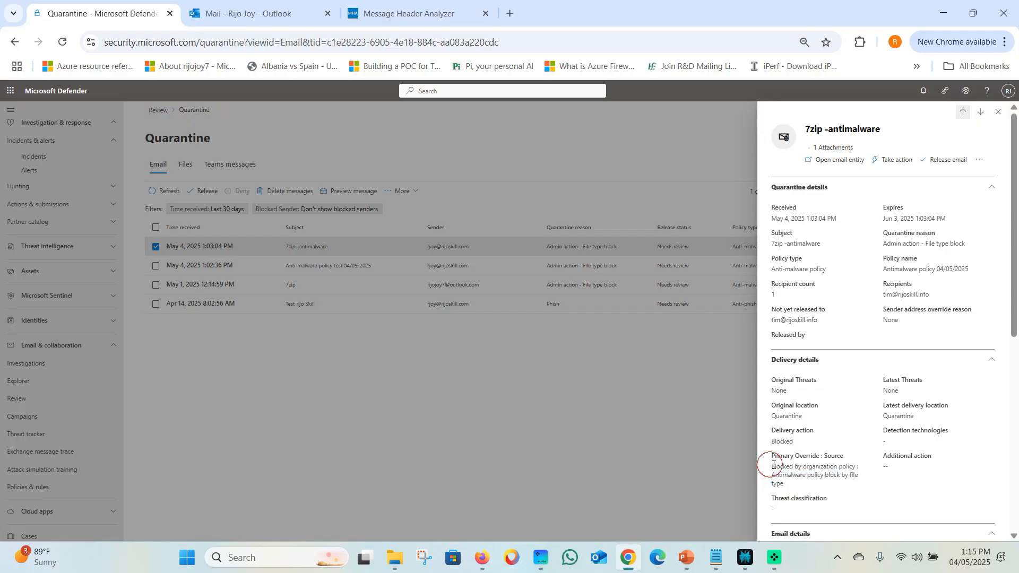
left_click_drag(776, 467, 804, 485)
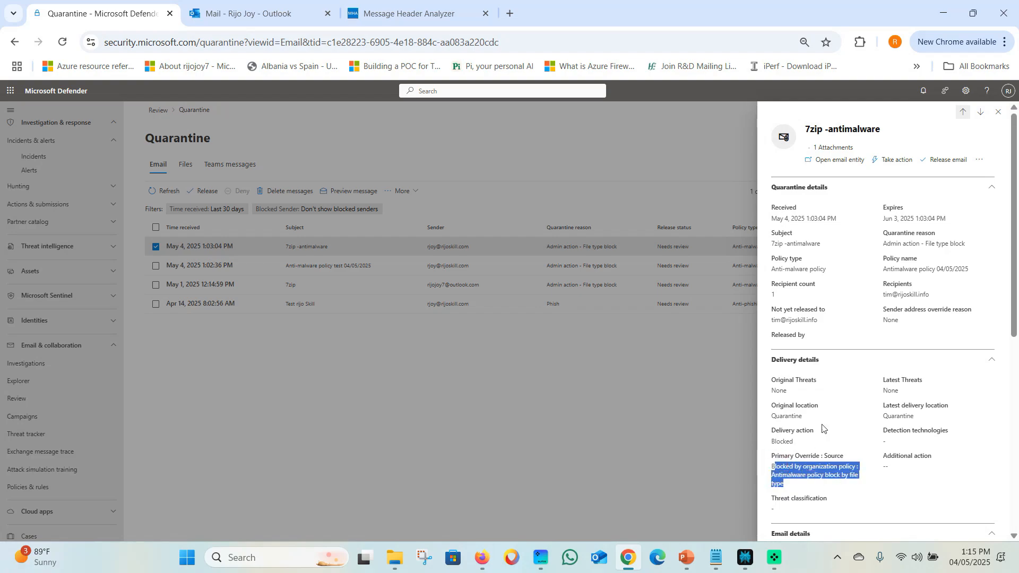
Open the email entity page of "7zip -antimalware" and examine its timeline and its analysis of overrides, sender and authentication.
left_click(847, 159)
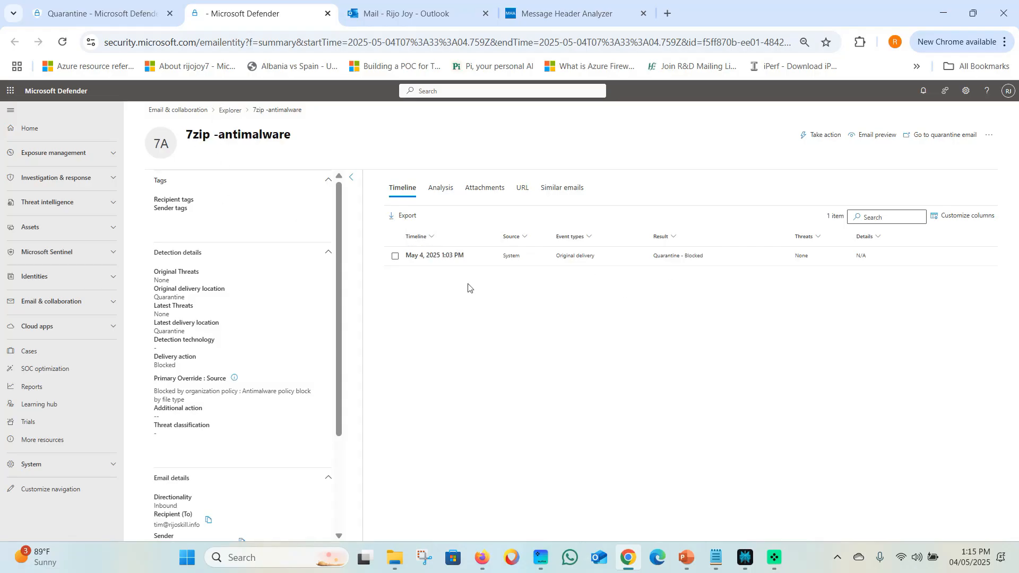
left_click(395, 256)
left_click(445, 193)
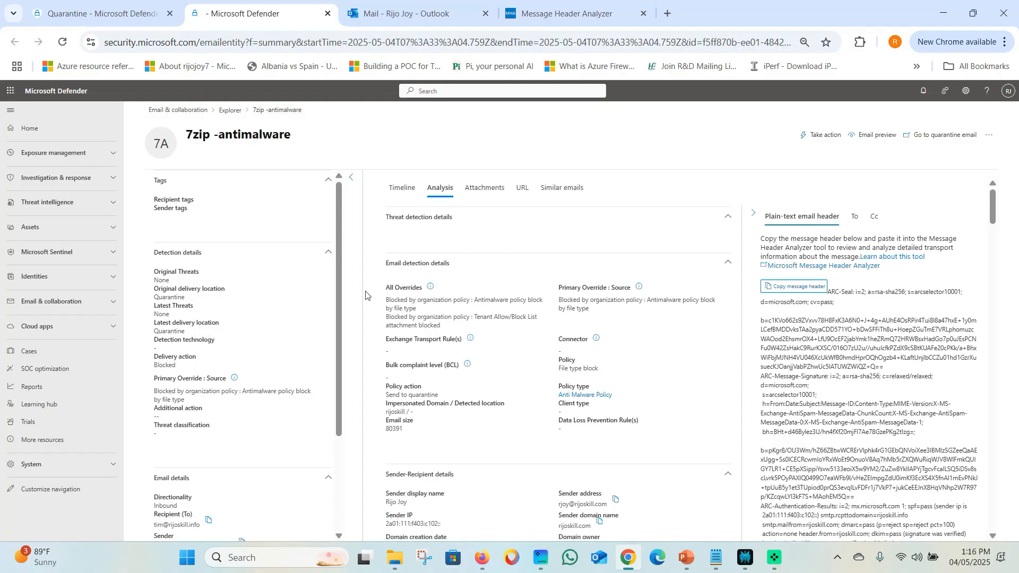
scroll(520, 380, "down", 5)
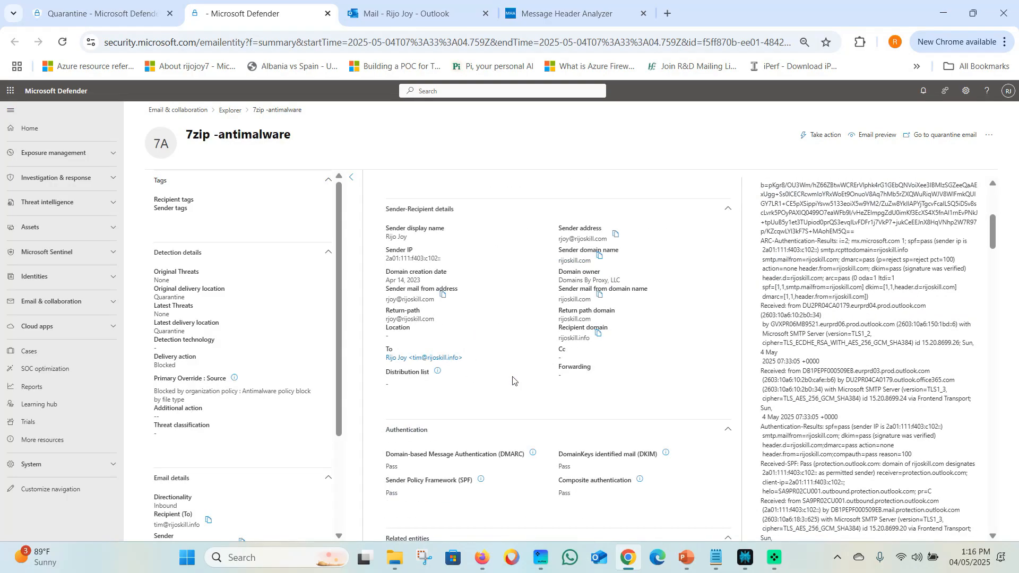
scroll(502, 374, "down", 1)
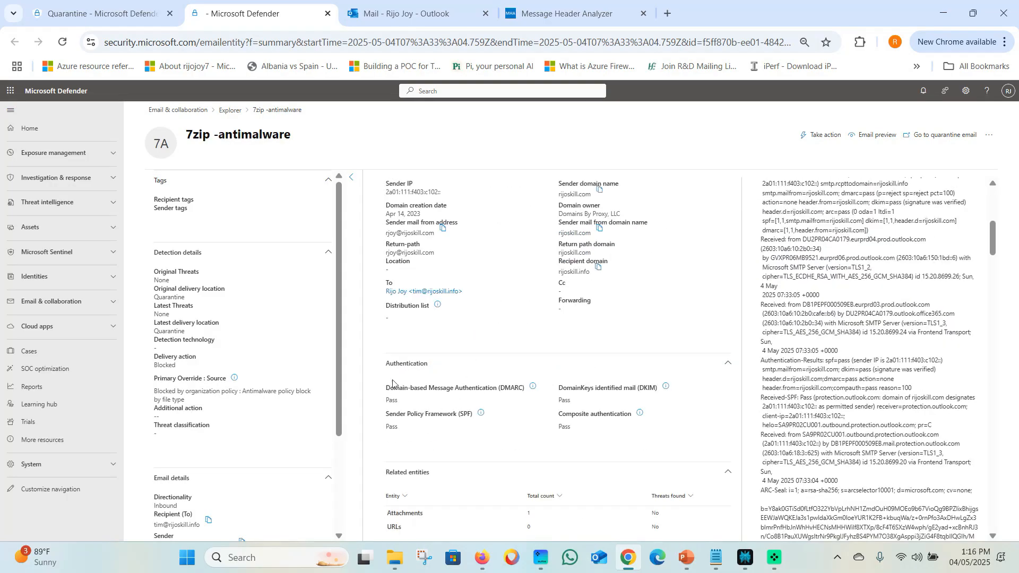
scroll(475, 441, "down", 2)
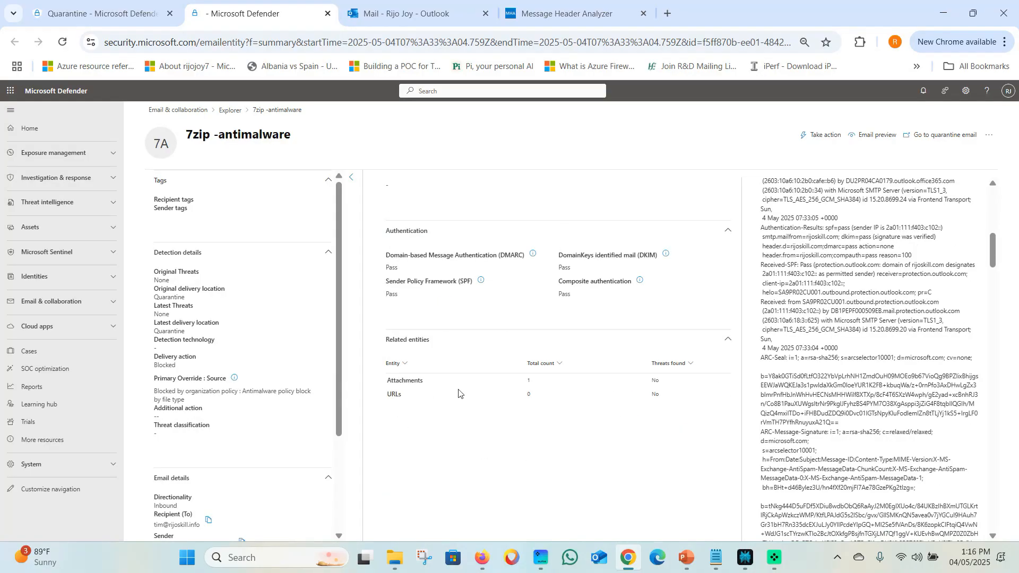
scroll(456, 393, "up", 8)
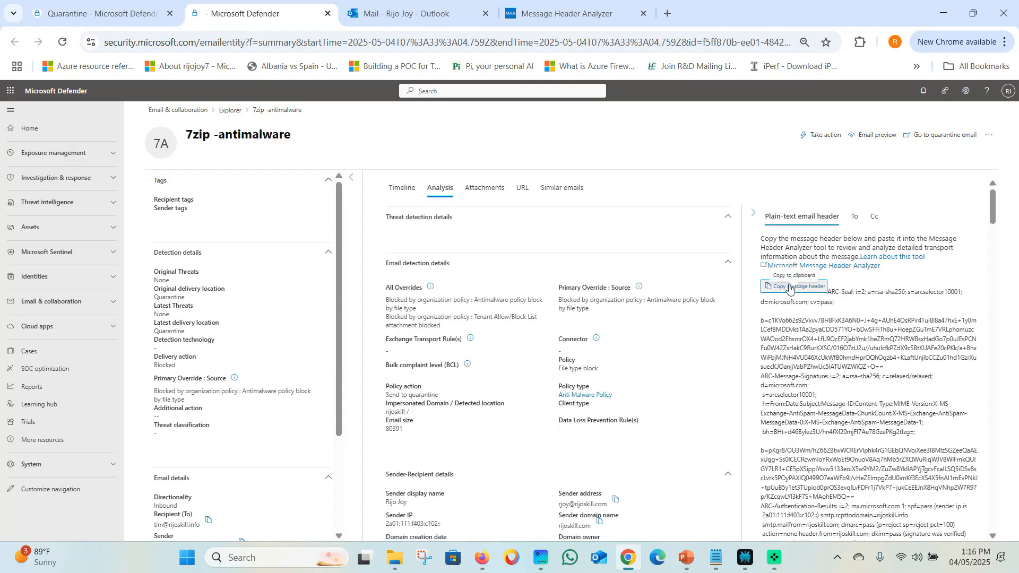
Copy the message header of "7zip -antimalware", analyze it in the Message Header Analyzer and examine the received hops.
left_click(784, 295)
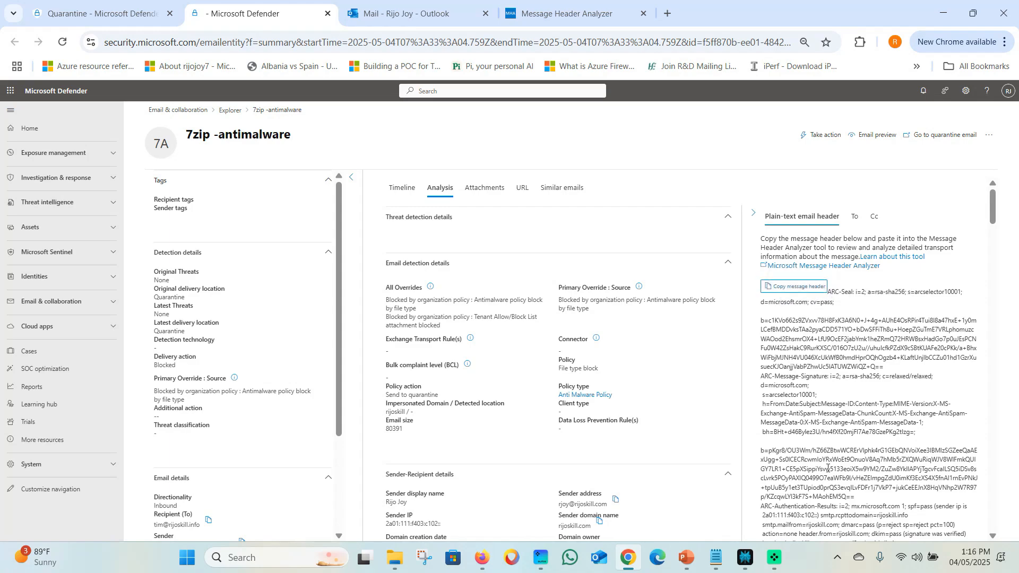
left_click(533, 24)
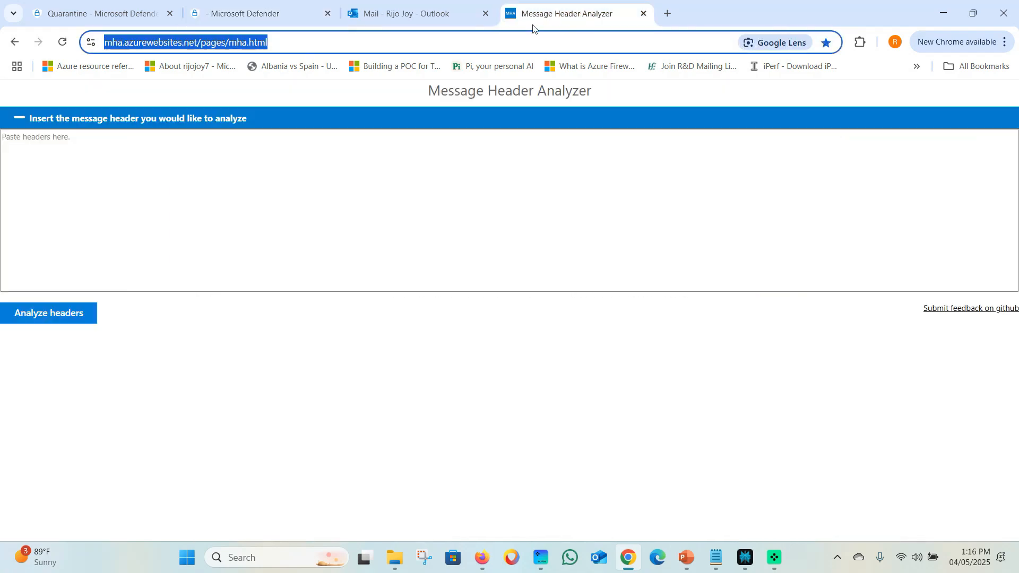
left_click(115, 44)
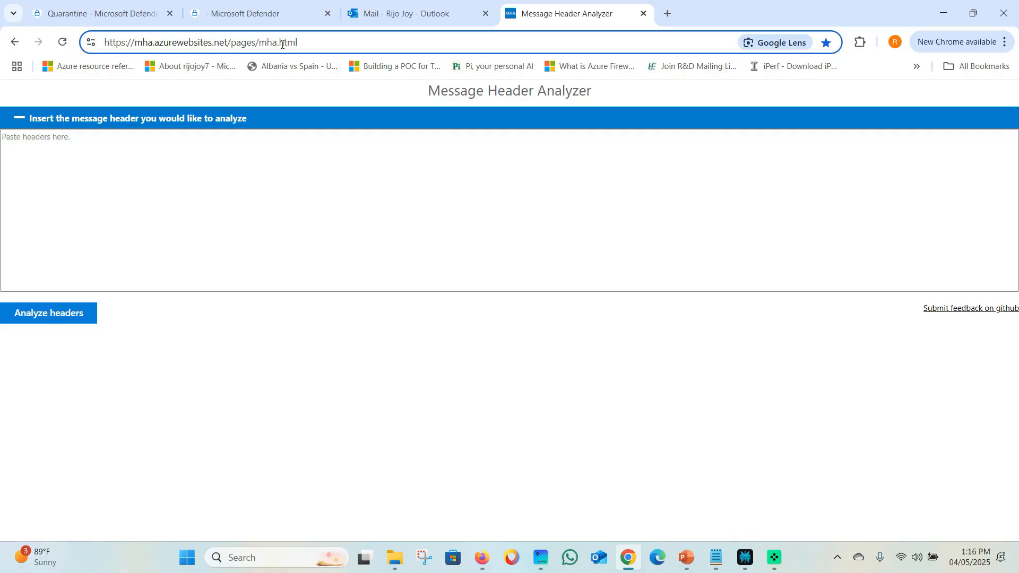
right_click(89, 149)
left_click(132, 300)
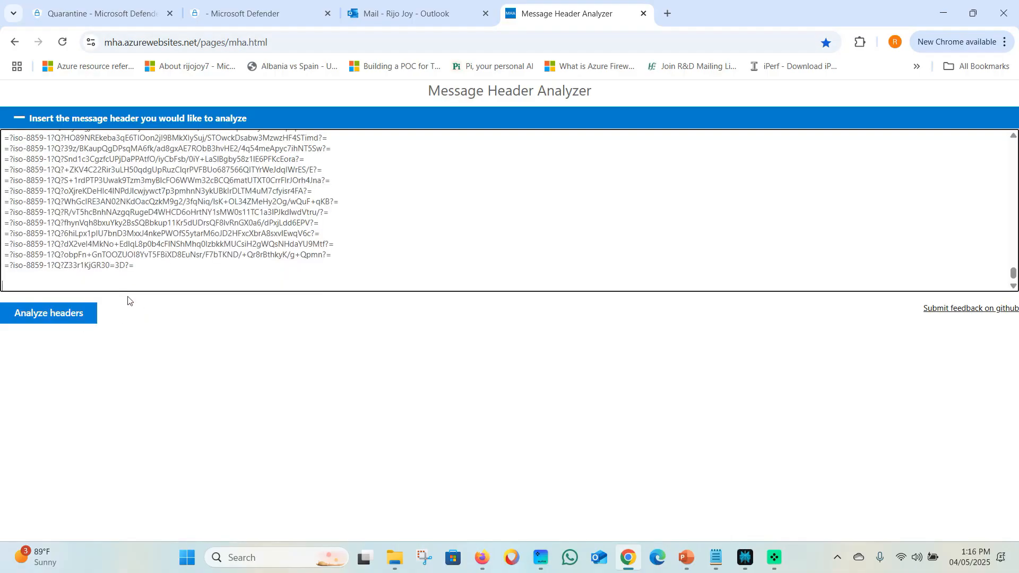
left_click(43, 316)
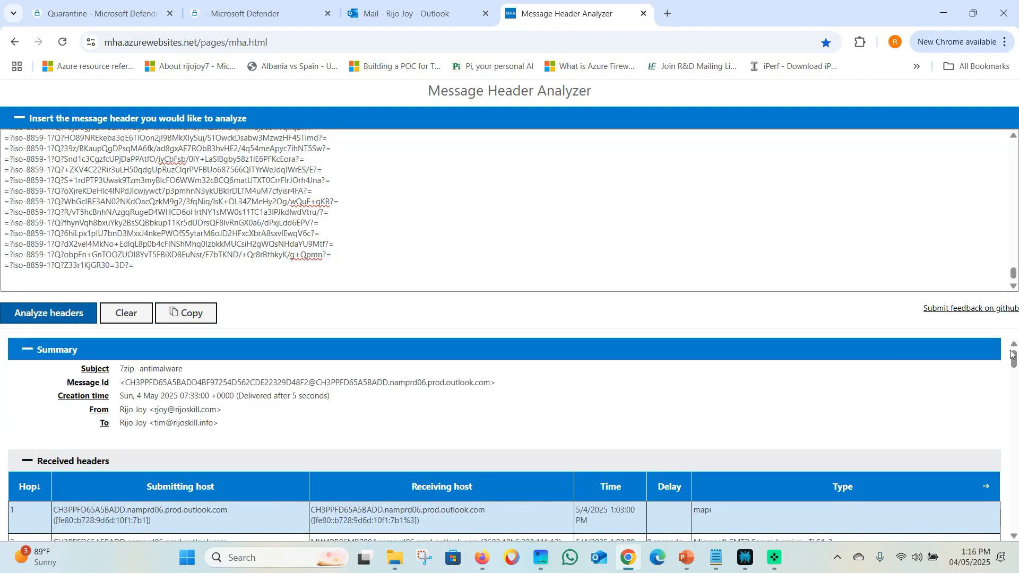
scroll(861, 430, "down", 3)
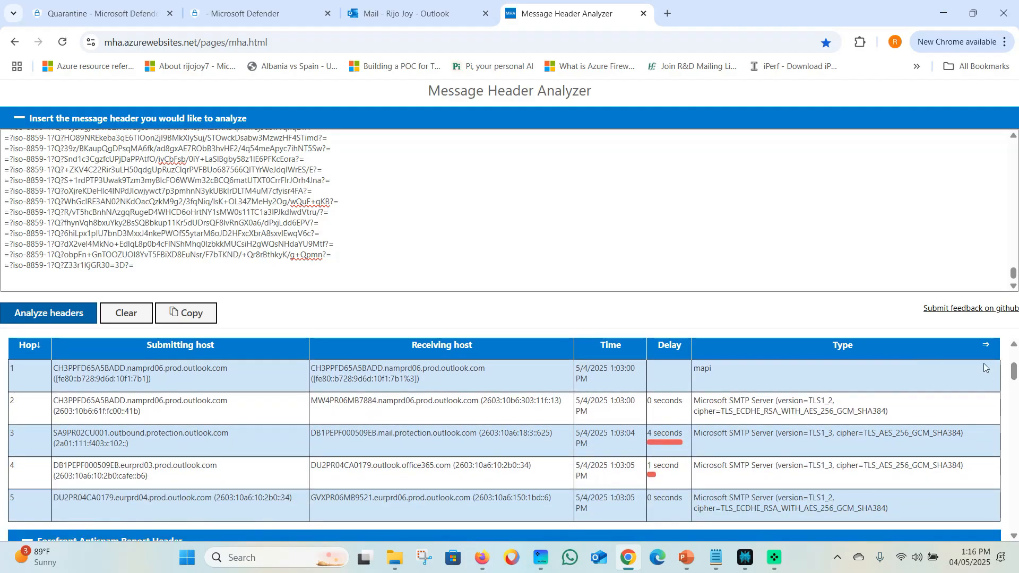
Examine the remaining analyzed headers, and check the timeline and similar emails of "7zip -antimalware" on its email entity page.
left_click_drag(1013, 372, 1015, 525)
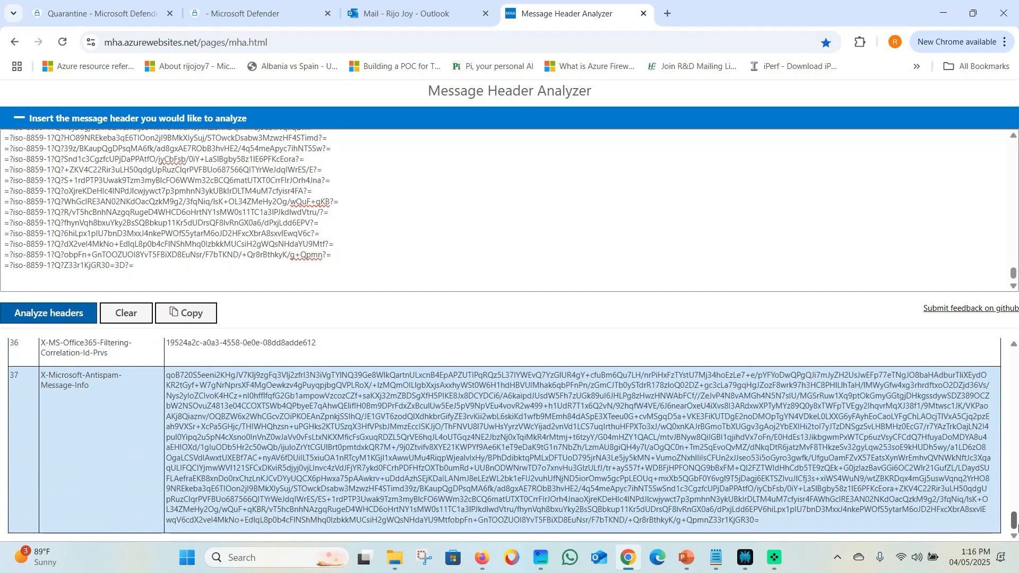
left_click(261, 6)
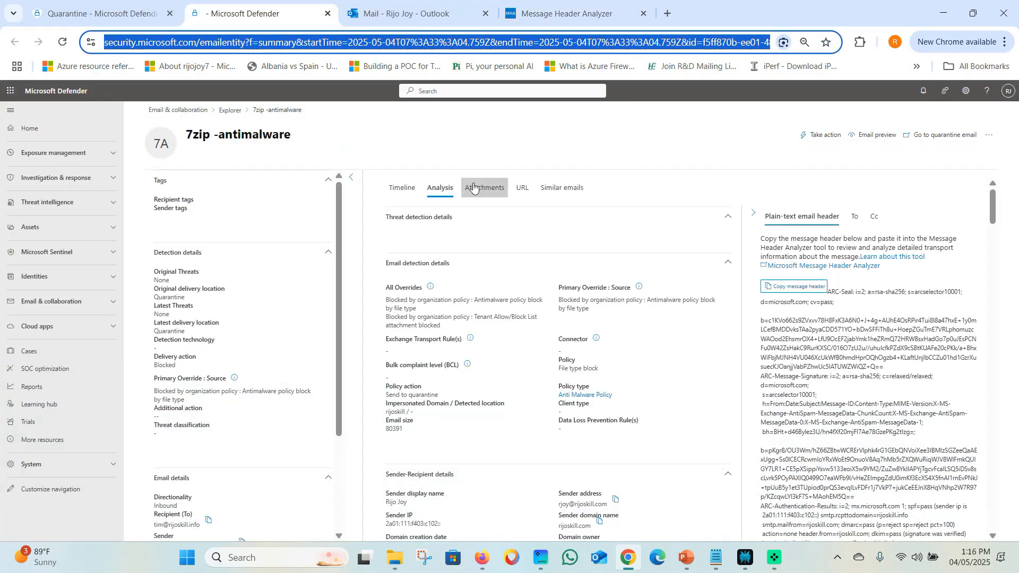
left_click(402, 187)
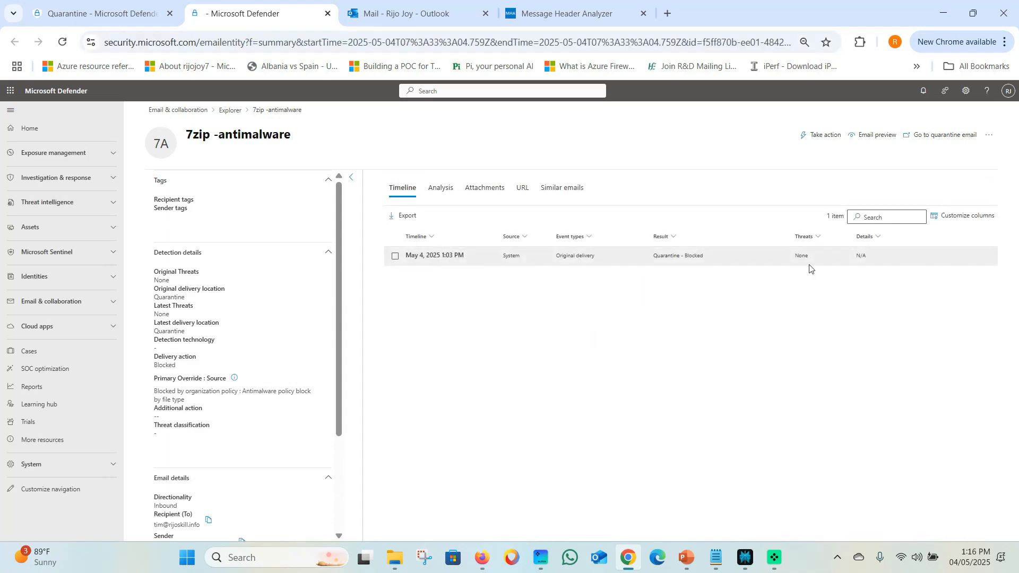
left_click(572, 191)
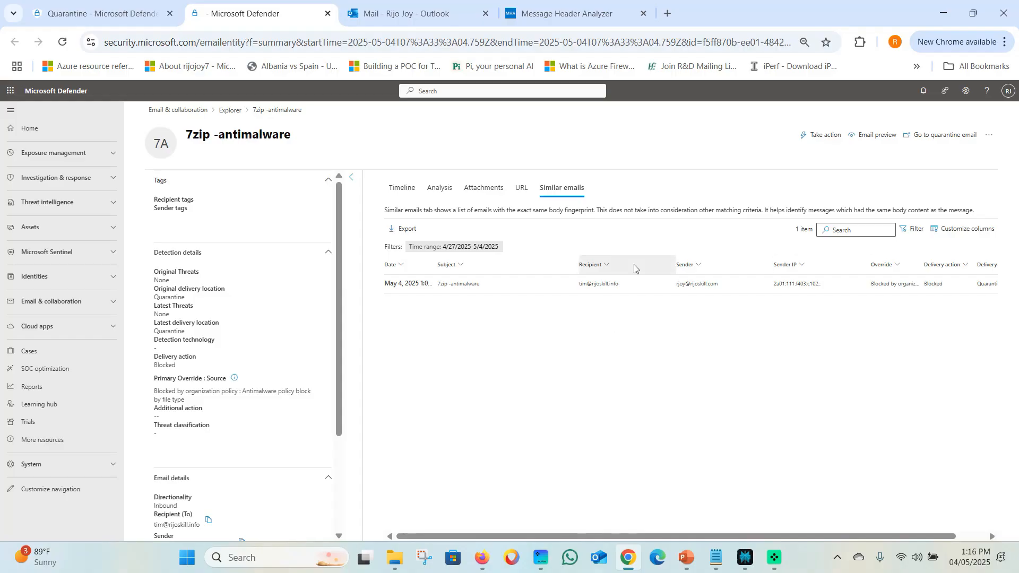
Return to the email quarantine list and examine the additional actions for "7zip -antimalware", including Block sender, without applying any.
left_click(84, 11)
left_click(998, 112)
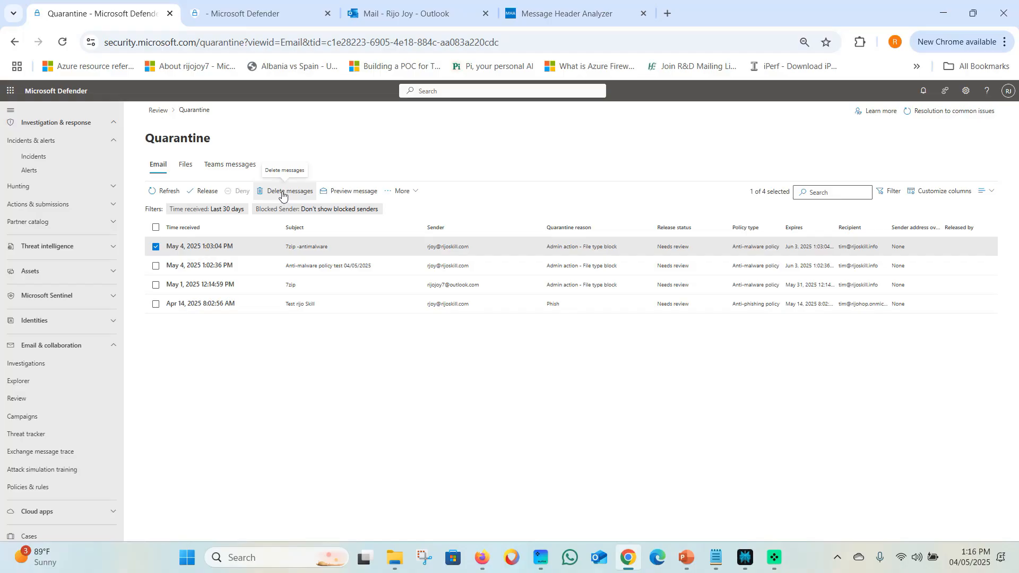
left_click(408, 191)
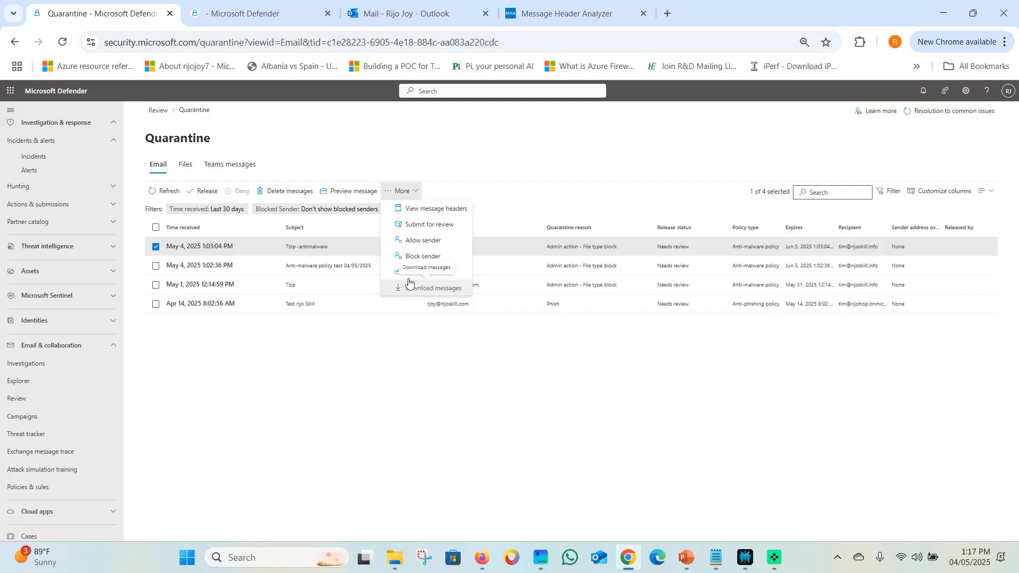
left_click(417, 257)
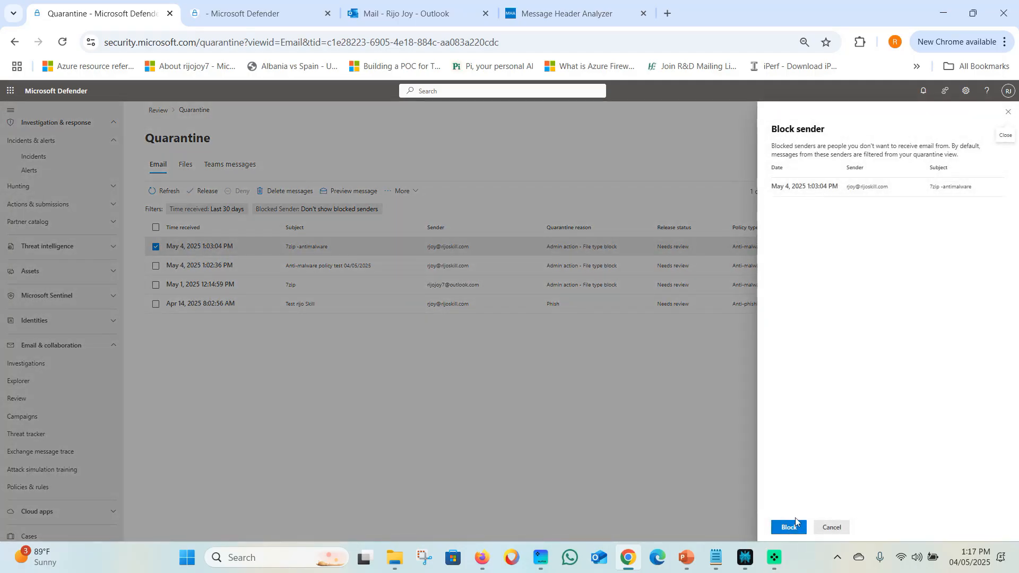
left_click(1006, 113)
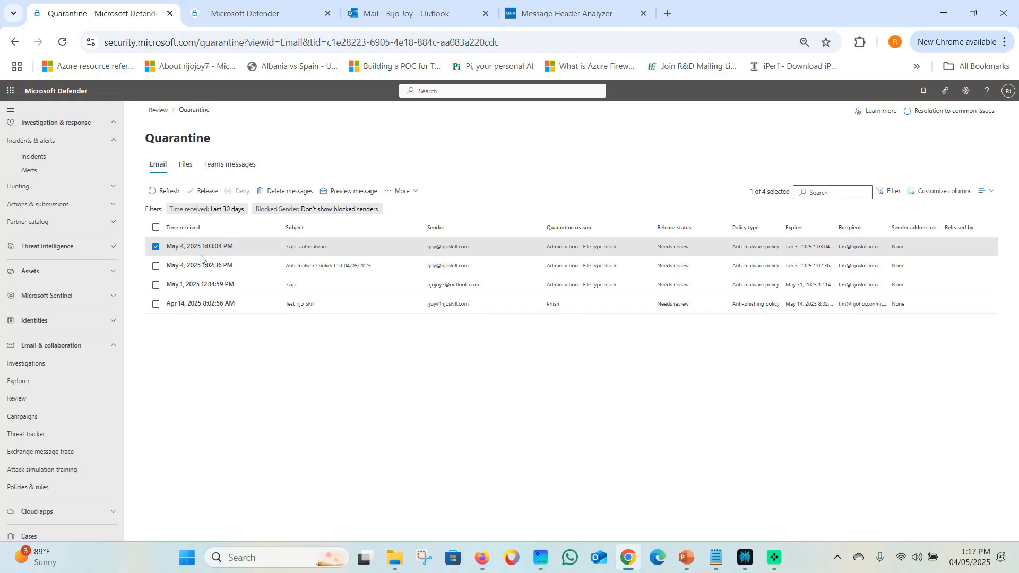
Release the quarantined "7zip -antimalware" message to all recipients and refresh the quarantine list.
left_click(215, 194)
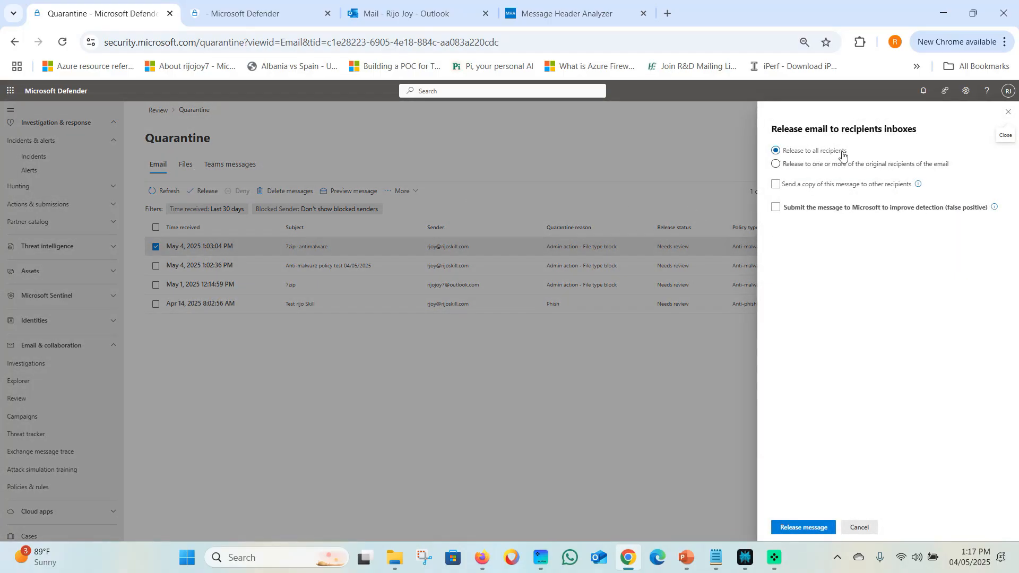
left_click(792, 212)
left_click(804, 527)
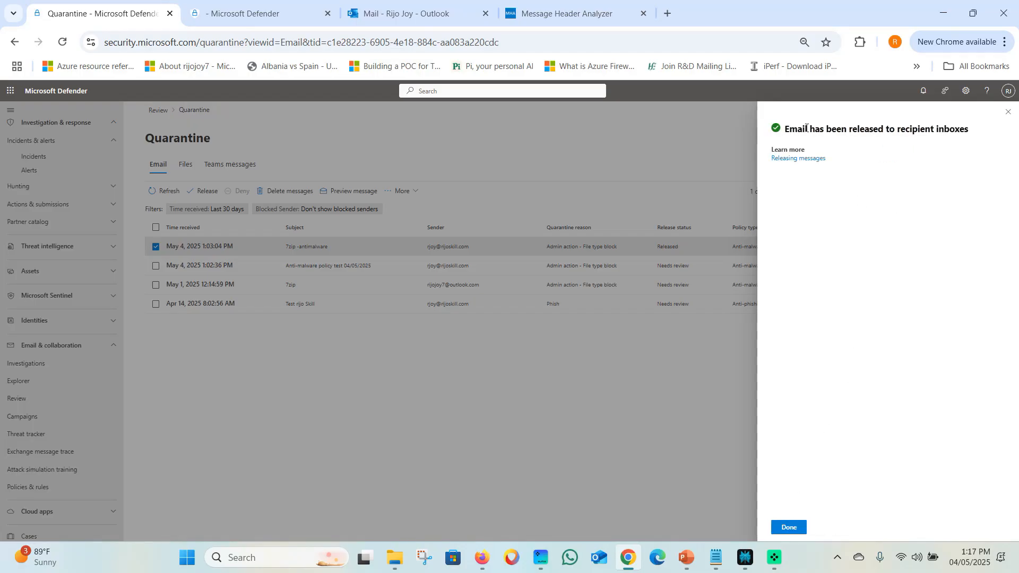
left_click(789, 527)
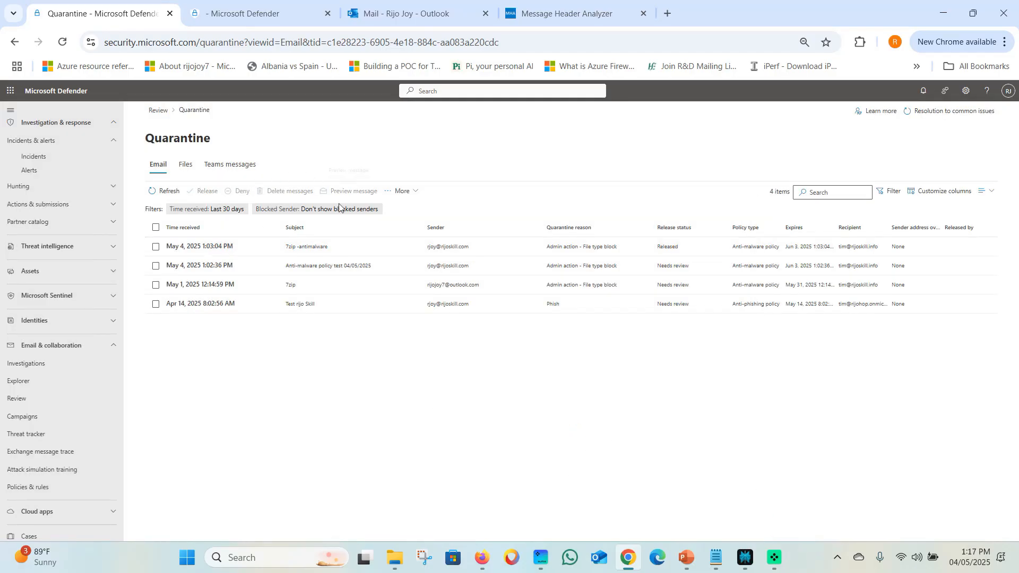
left_click(164, 191)
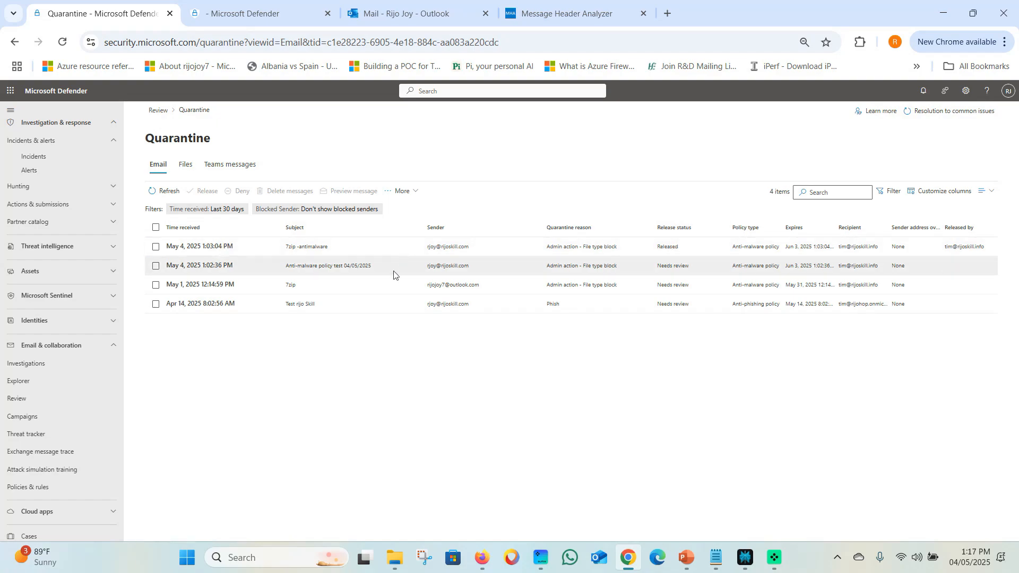
Switch to Outlook, reload the inbox, check the released "7zip -antimalware" message and its attachment, and return to the Defender quarantine.
left_click(403, 14)
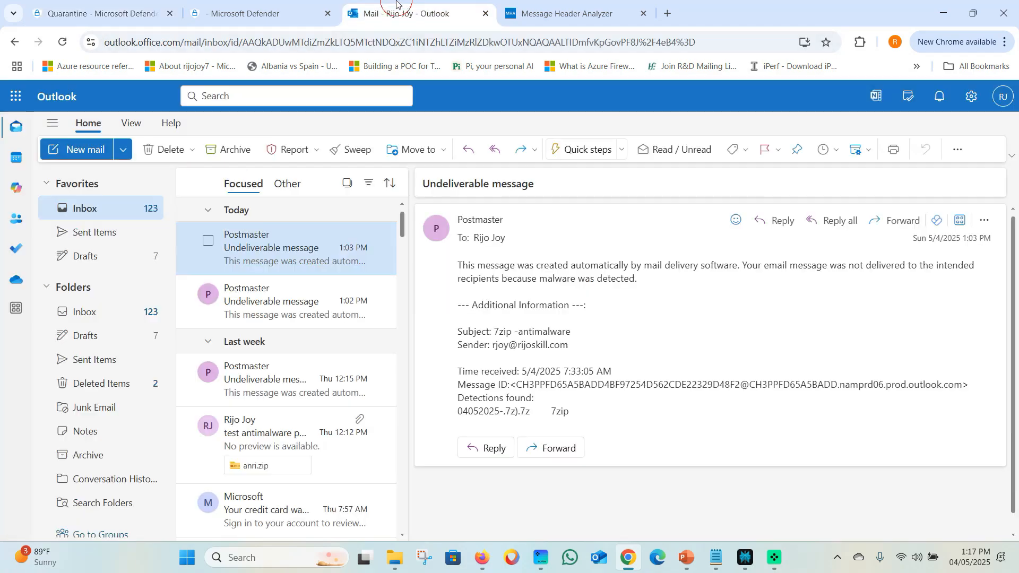
left_click(88, 208)
left_click(62, 42)
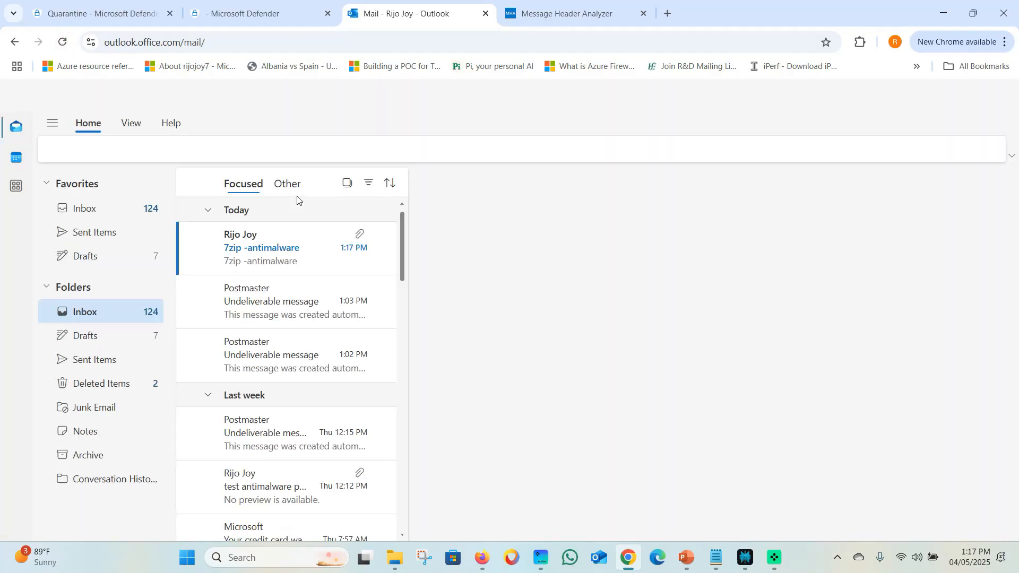
left_click(257, 249)
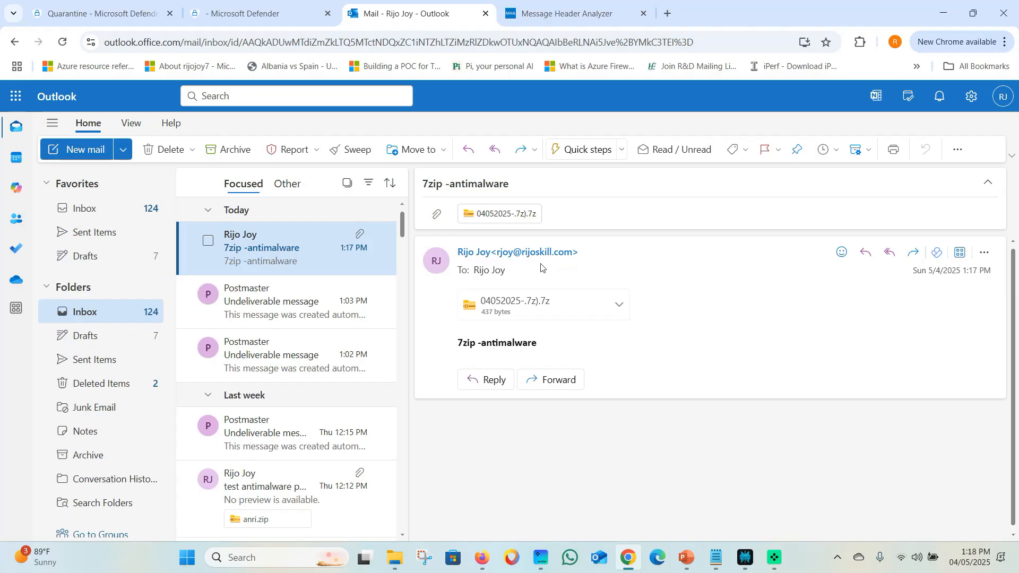
left_click(257, 7)
left_click(132, 12)
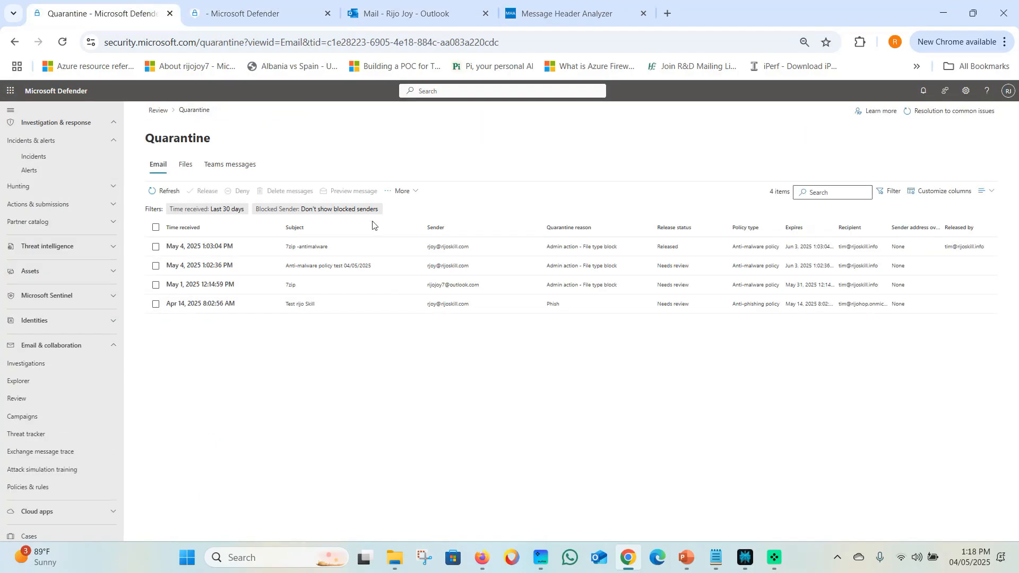